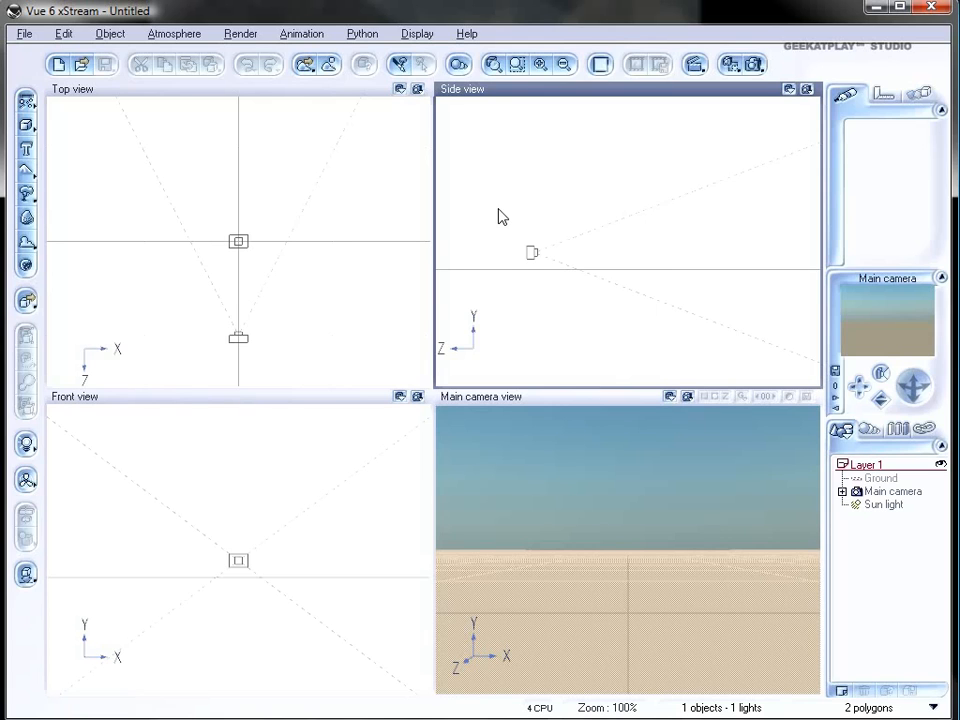
Select the main camera in the Side view and tilt it upward so the sky fills most of its view.
drag(513, 206, 563, 268)
mouse_move(516, 236)
mouse_down()
mouse_move(516, 208)
mouse_move(513, 232)
mouse_up()
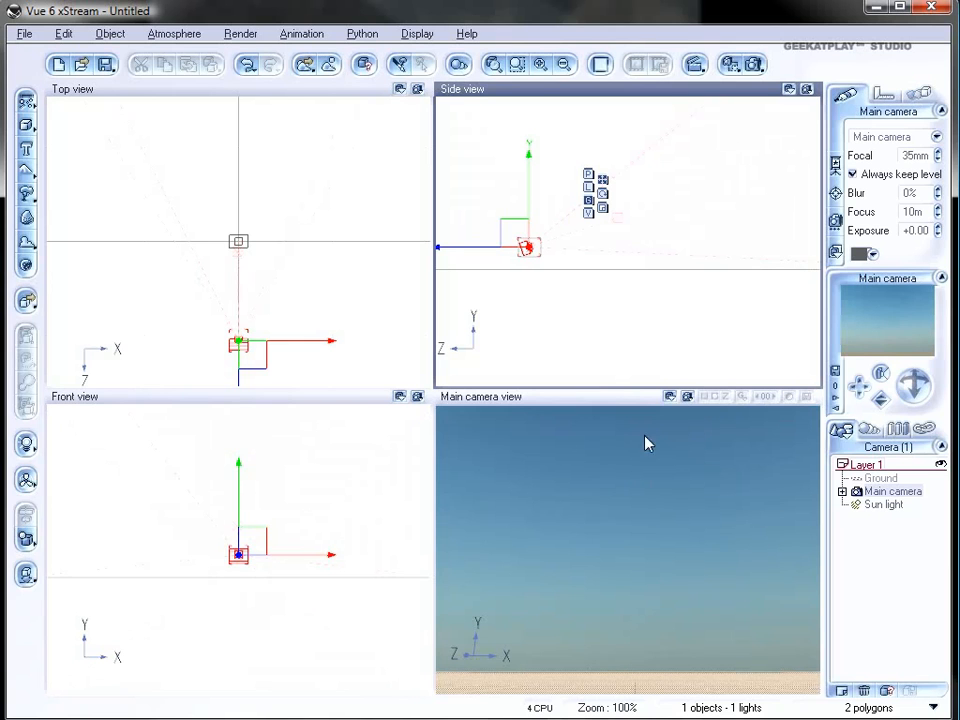
Configure rendering to screen at Widescreen (16:10), 640x400, and run a test render of the empty sky, closing its display when finished.
right_click(752, 65)
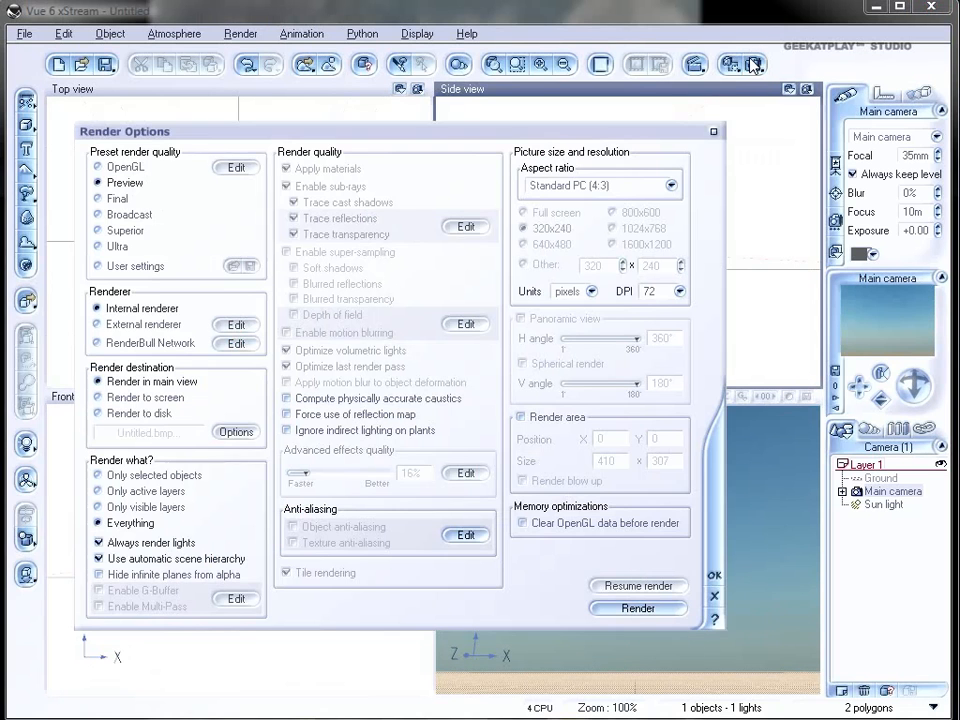
click(115, 397)
click(556, 247)
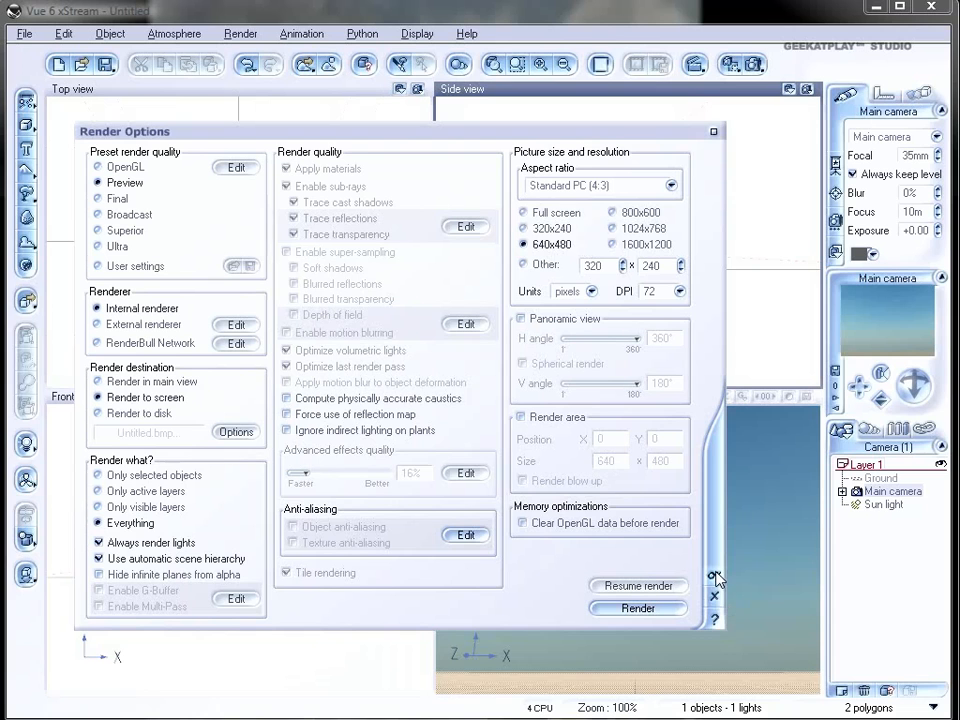
click(659, 195)
click(561, 321)
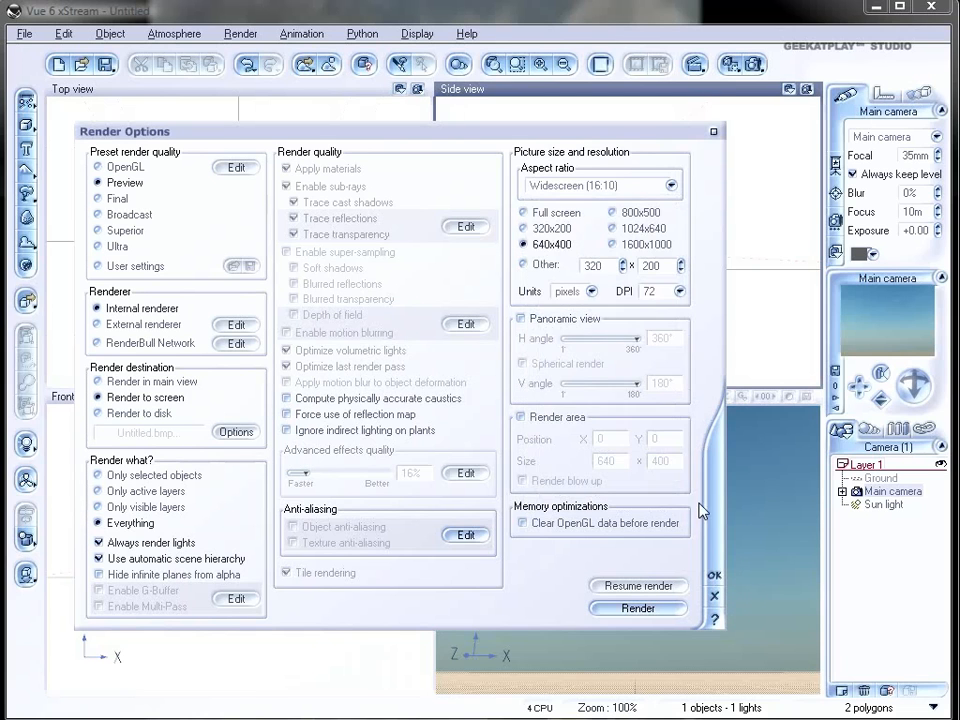
click(715, 580)
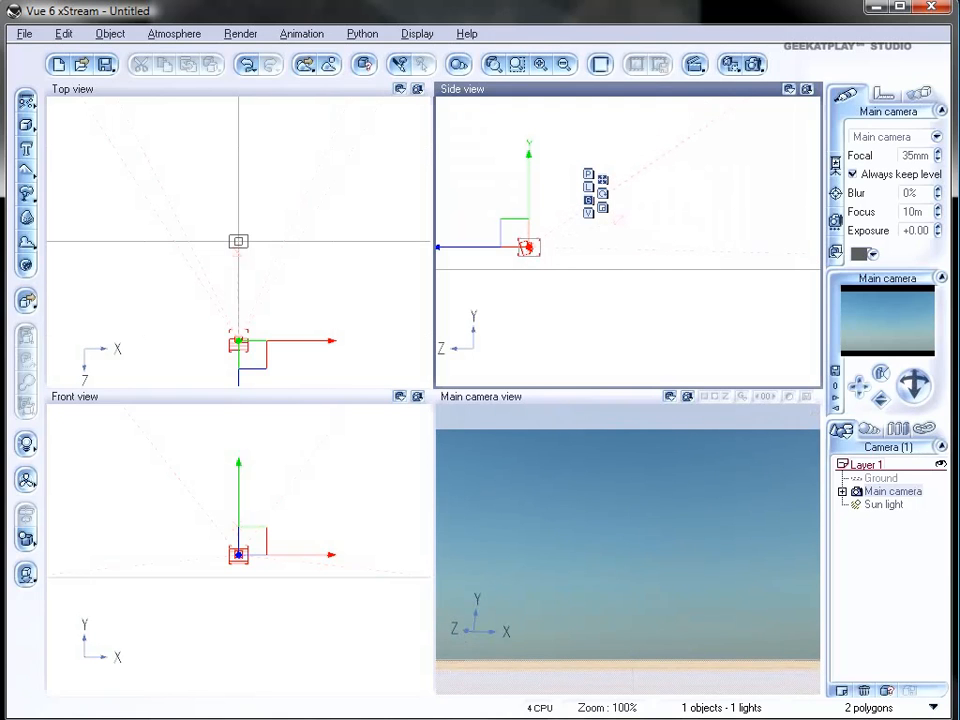
click(753, 64)
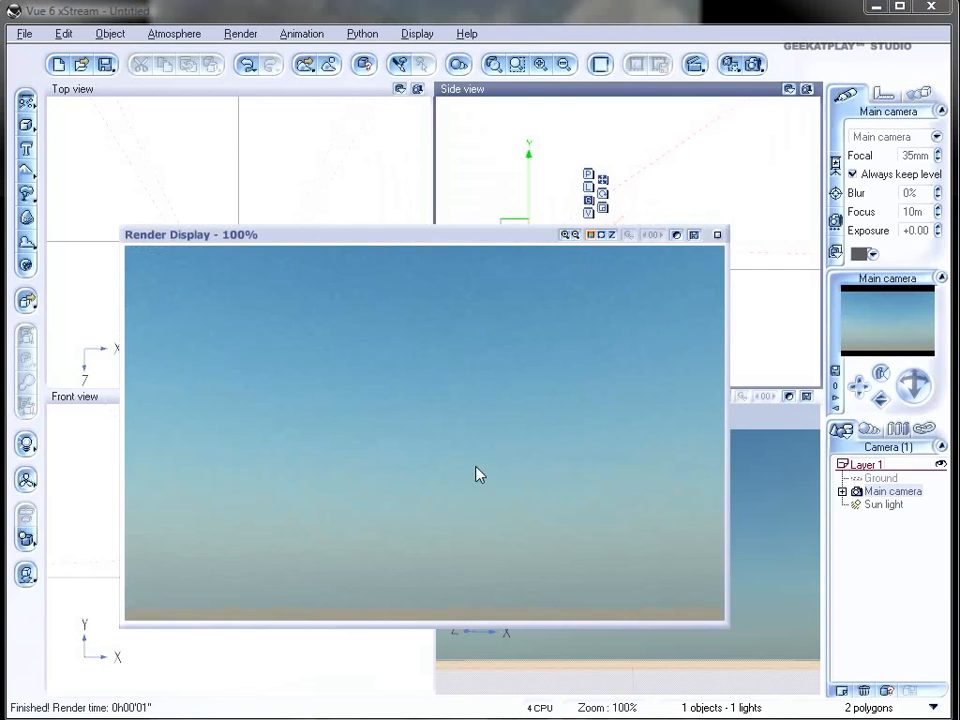
click(719, 235)
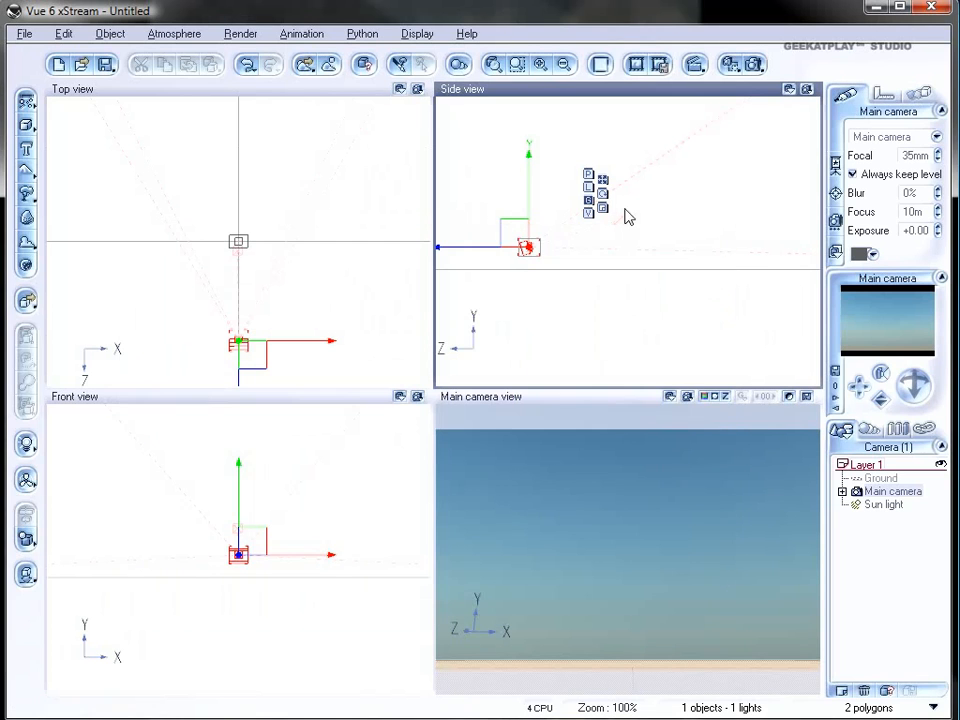
Open the Atmosphere Editor and reposition its window over the viewports.
click(158, 36)
click(196, 116)
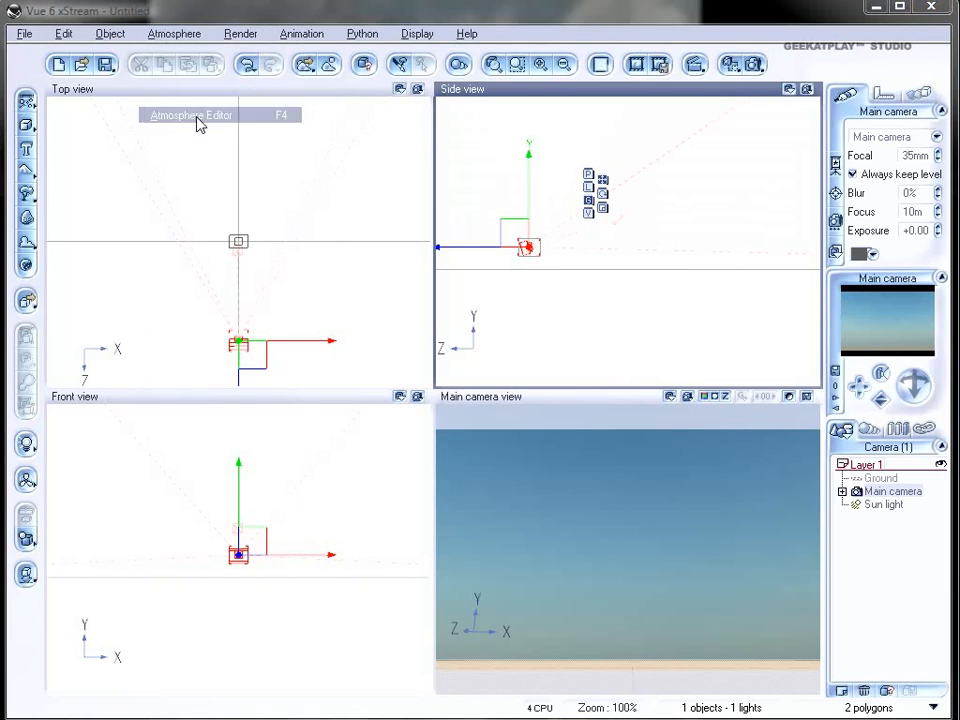
drag(362, 160, 396, 146)
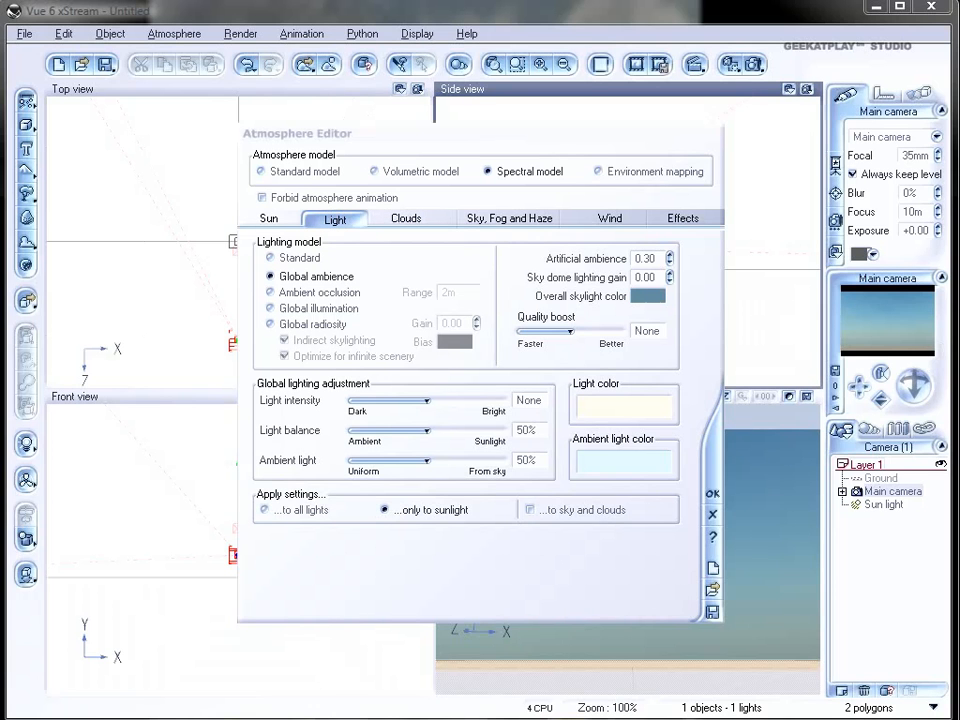
Switch to Internet Explorer and examine Wikipedia's cloud poster and the Cloud article's classification by altitude, from high to vertical clouds.
drag(959, 2, 382, 8)
drag(266, 15, 250, 42)
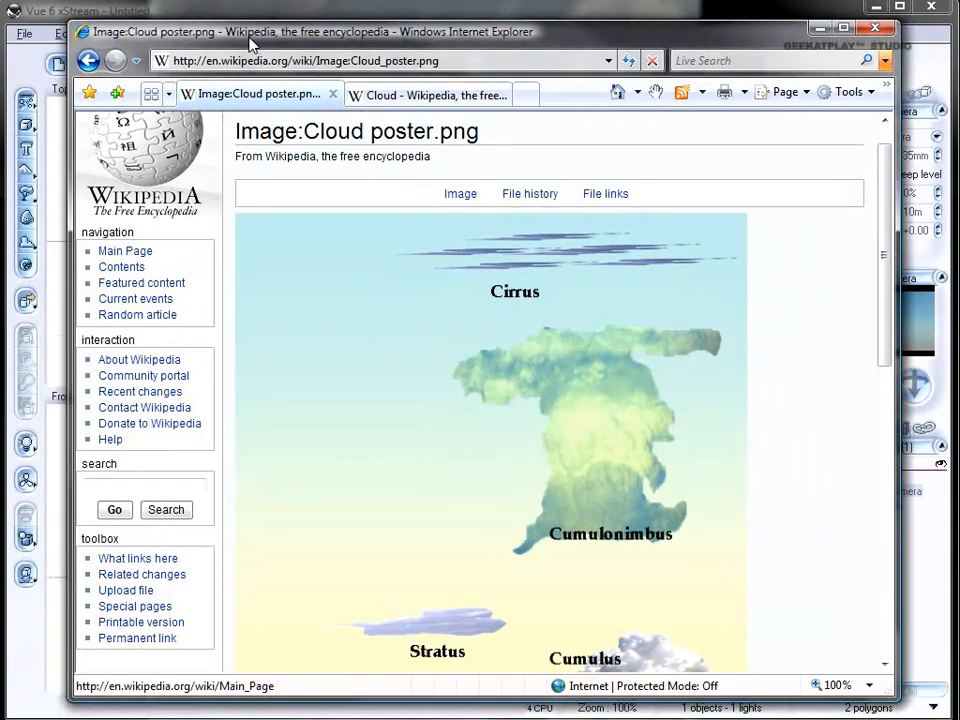
drag(889, 278, 861, 300)
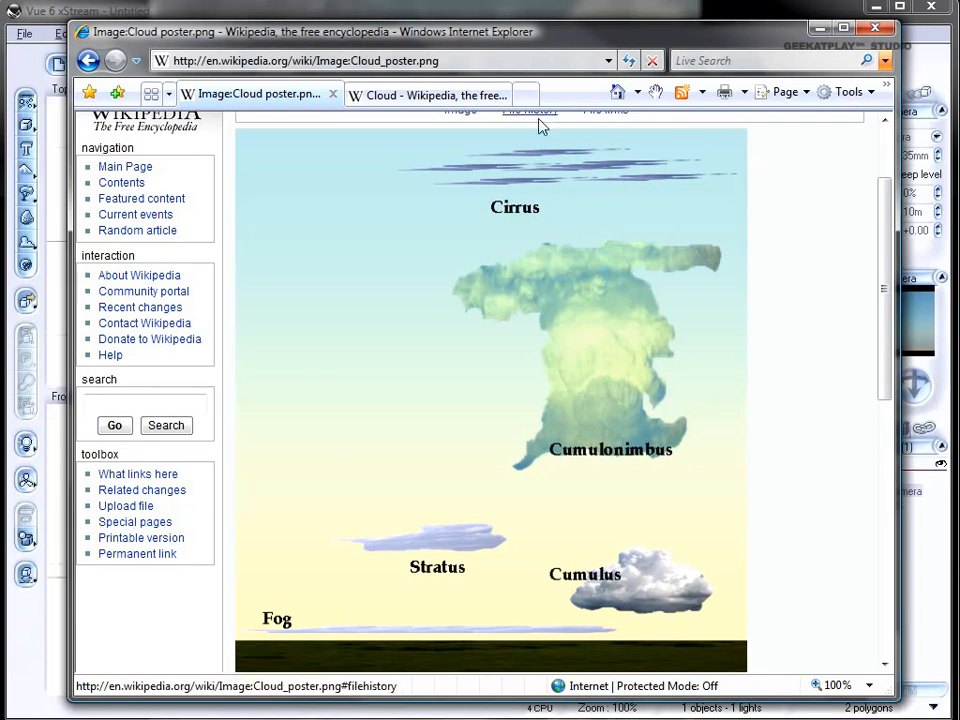
click(470, 95)
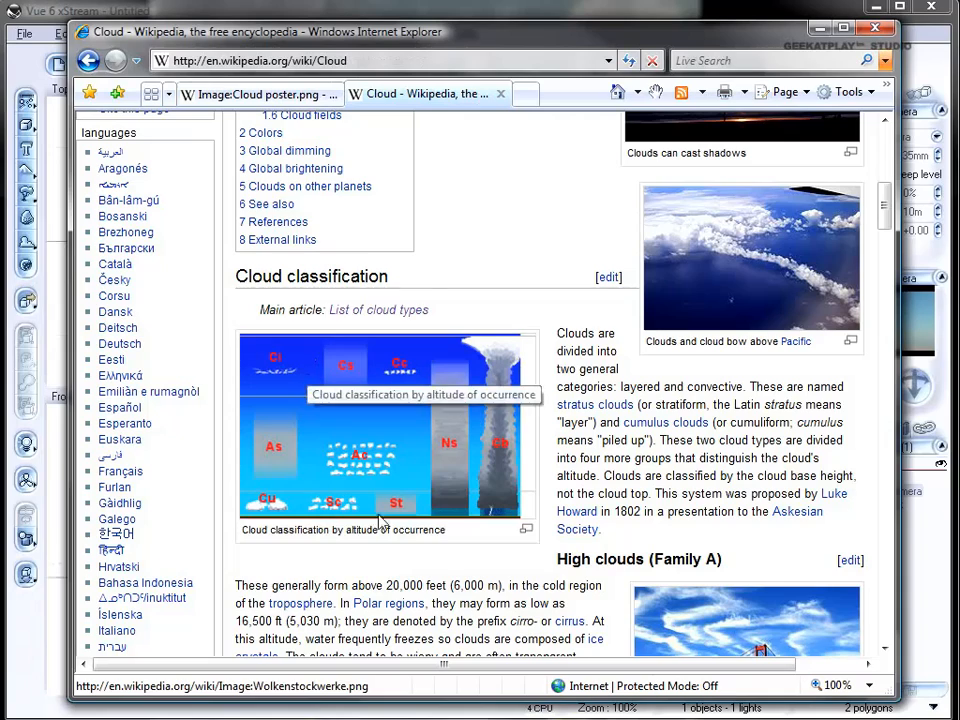
scroll(628, 459, down, 2)
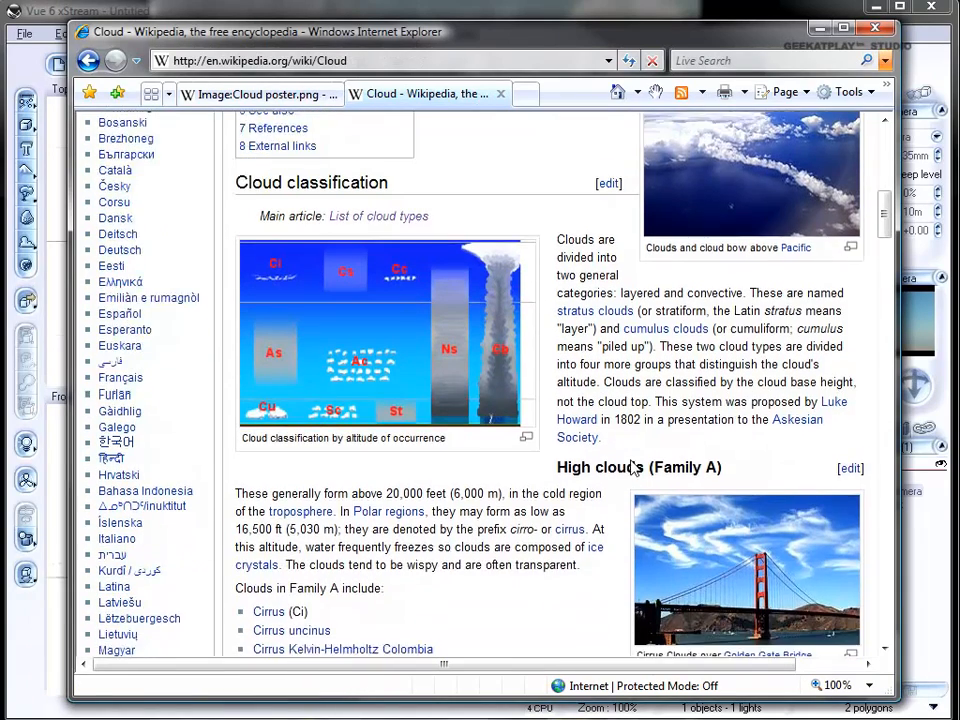
scroll(420, 374, up, 2)
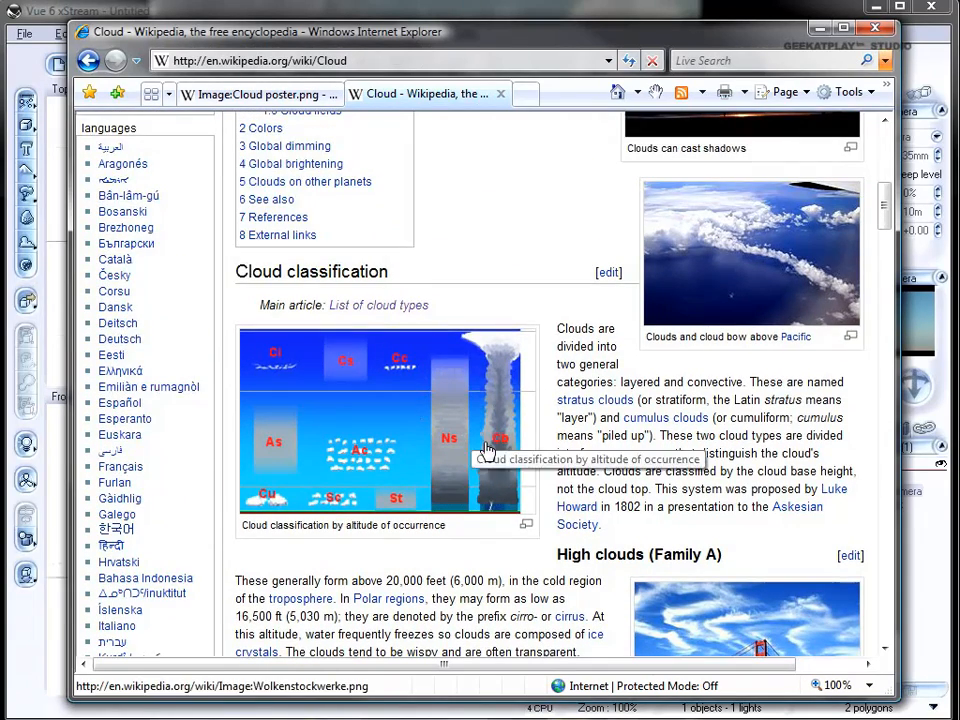
scroll(536, 458, down, 3)
scroll(534, 453, down, 12)
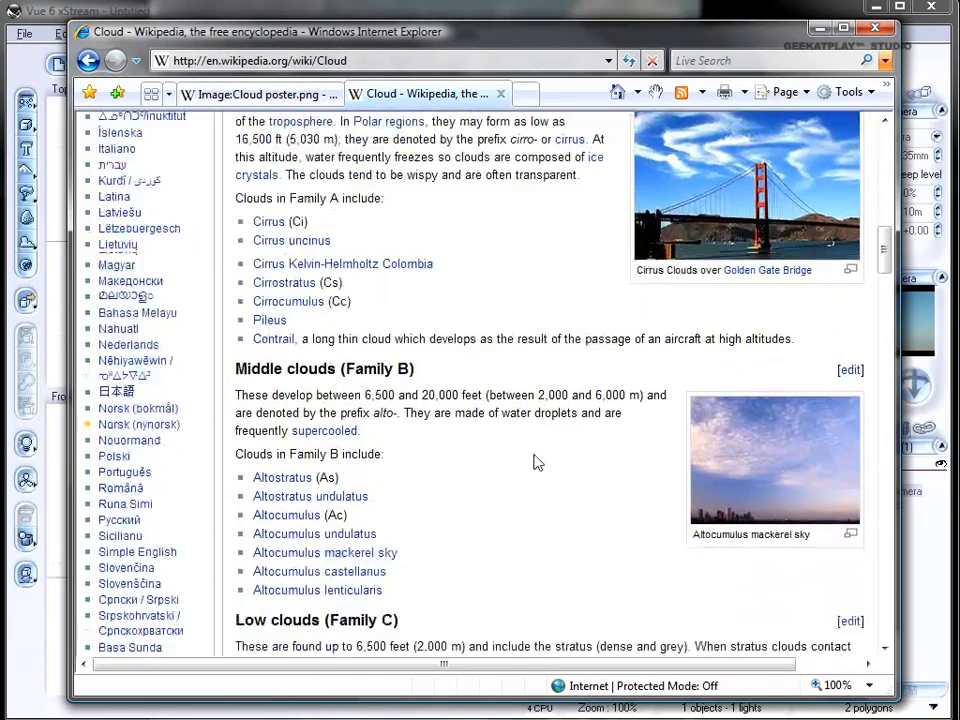
scroll(533, 453, down, 9)
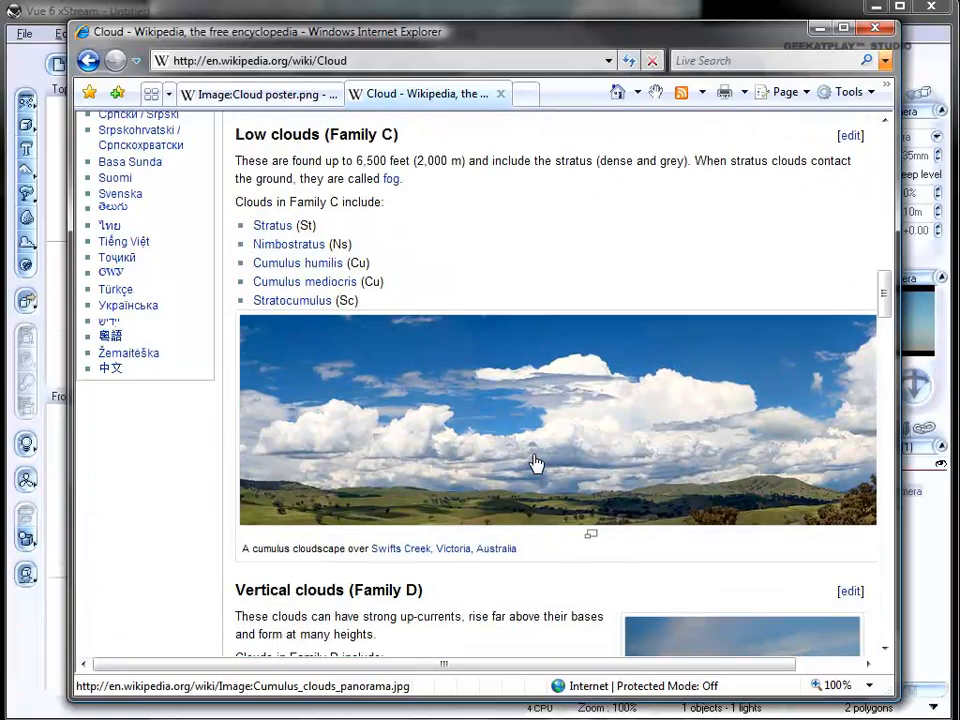
scroll(458, 452, down, 8)
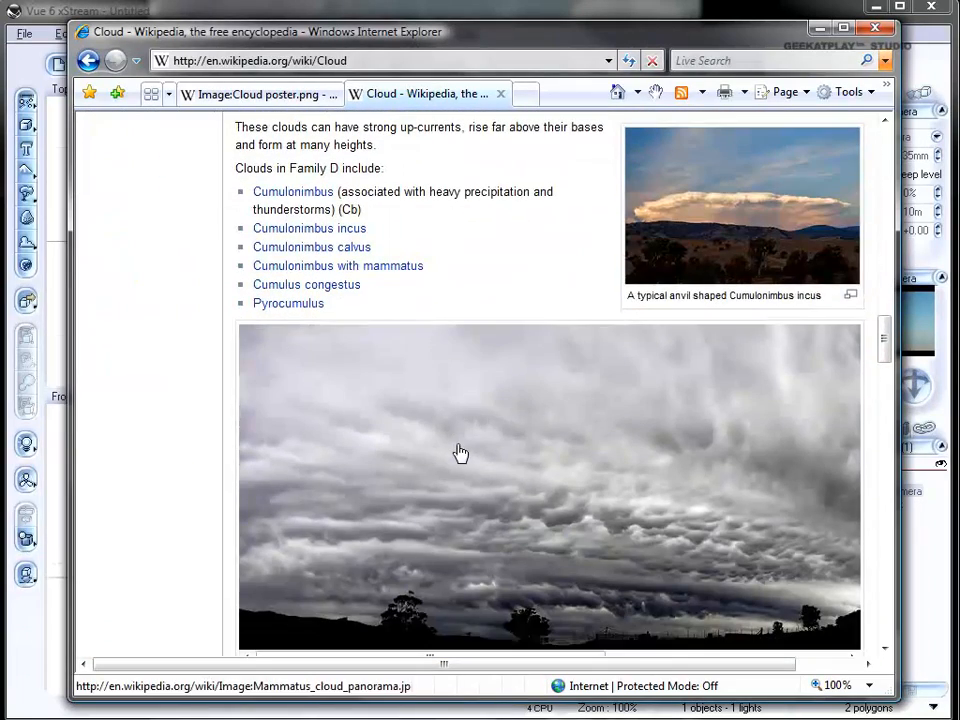
click(290, 93)
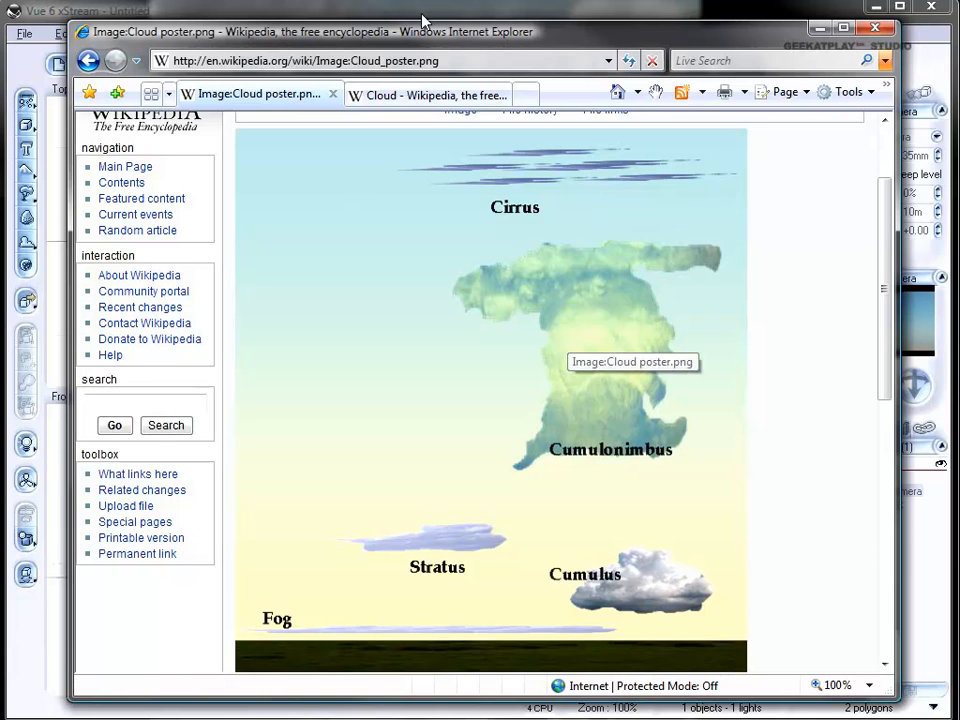
drag(456, 39, 478, 45)
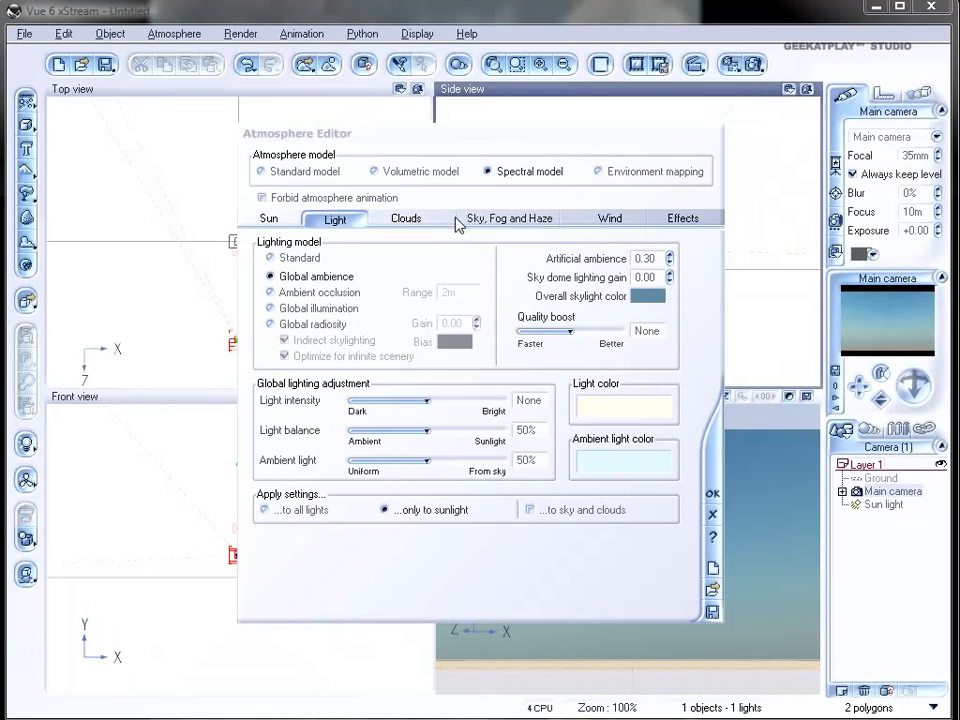
Add a Breaking Cumulus cloud layer from the Spectral material collection to the atmosphere.
click(400, 221)
click(421, 270)
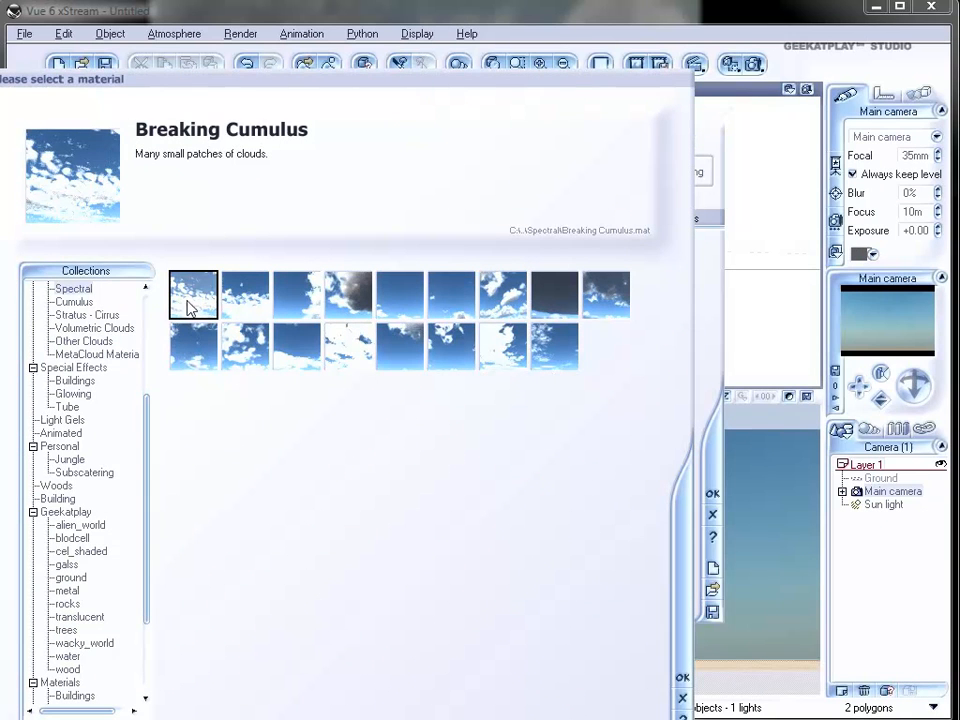
click(682, 679)
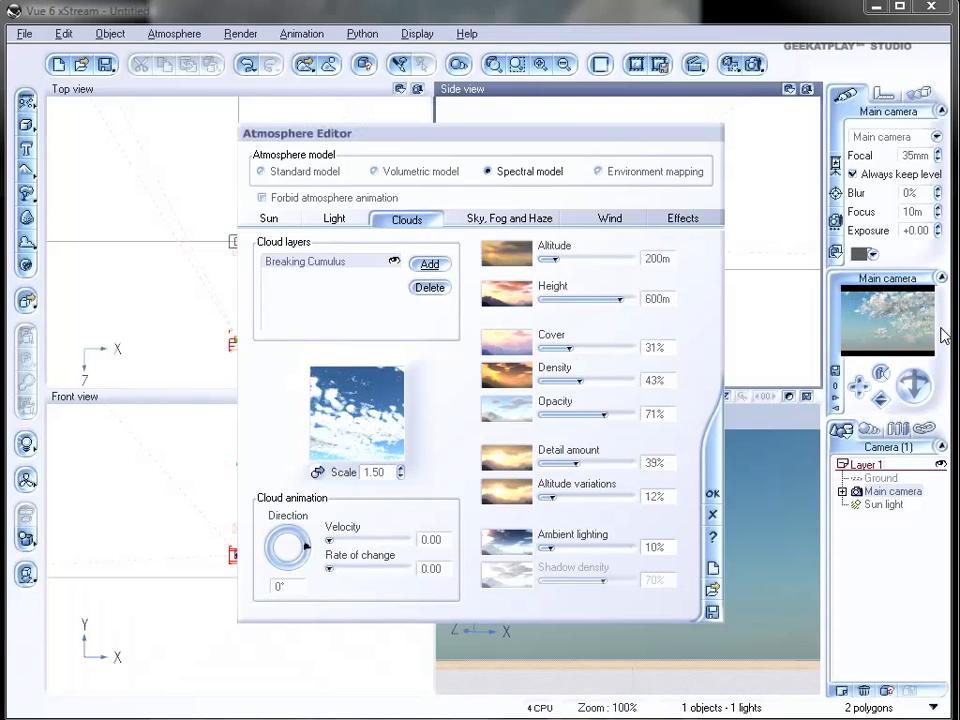
Test-render the sky with the new cloud layer, stop the render early and close its display.
click(752, 64)
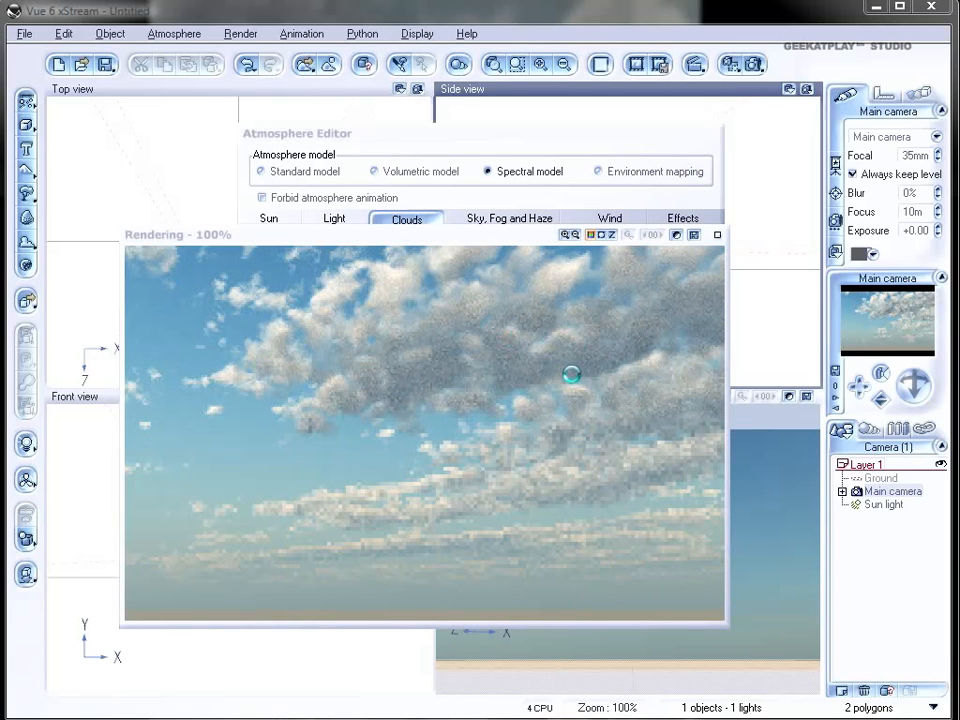
key(Escape)
click(717, 235)
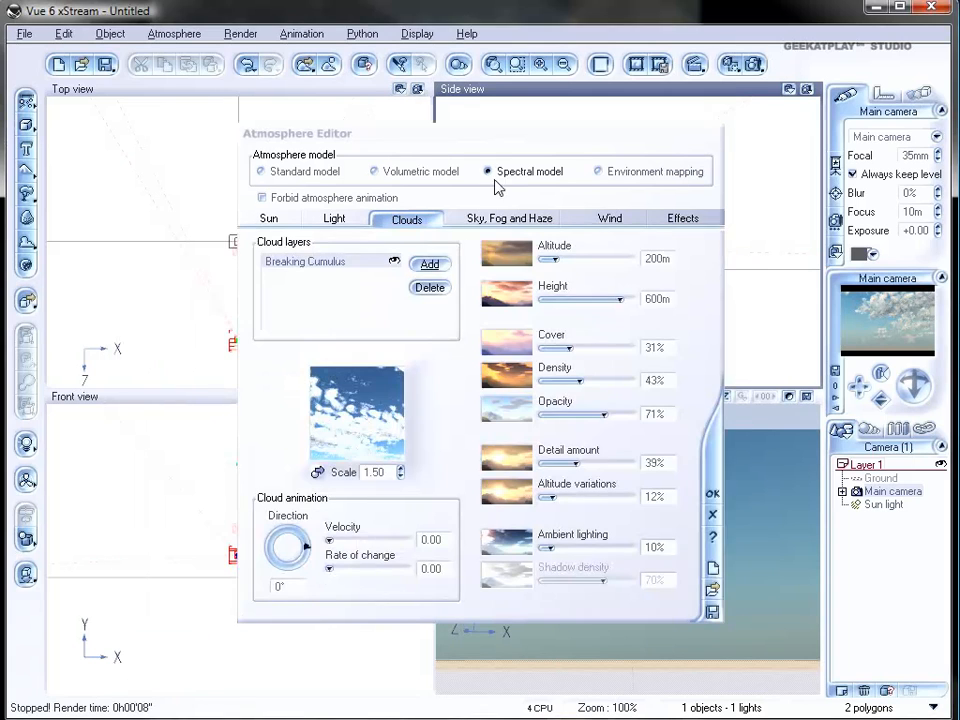
Raise the Quality boost in the Sky, Fog and Haze global settings to 4.00.
click(524, 222)
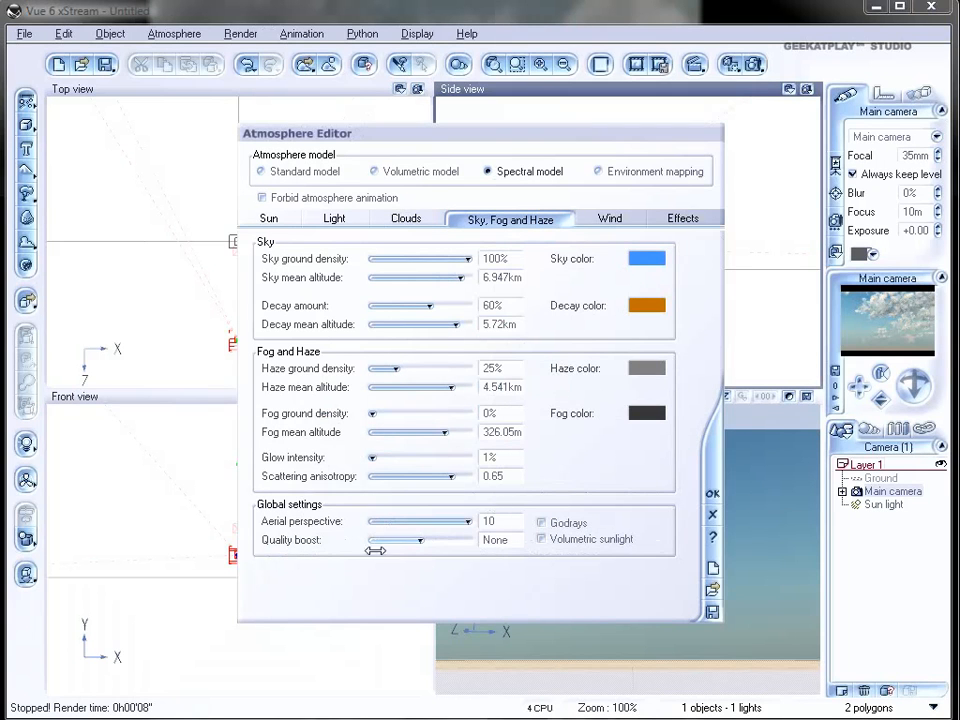
drag(384, 539, 459, 540)
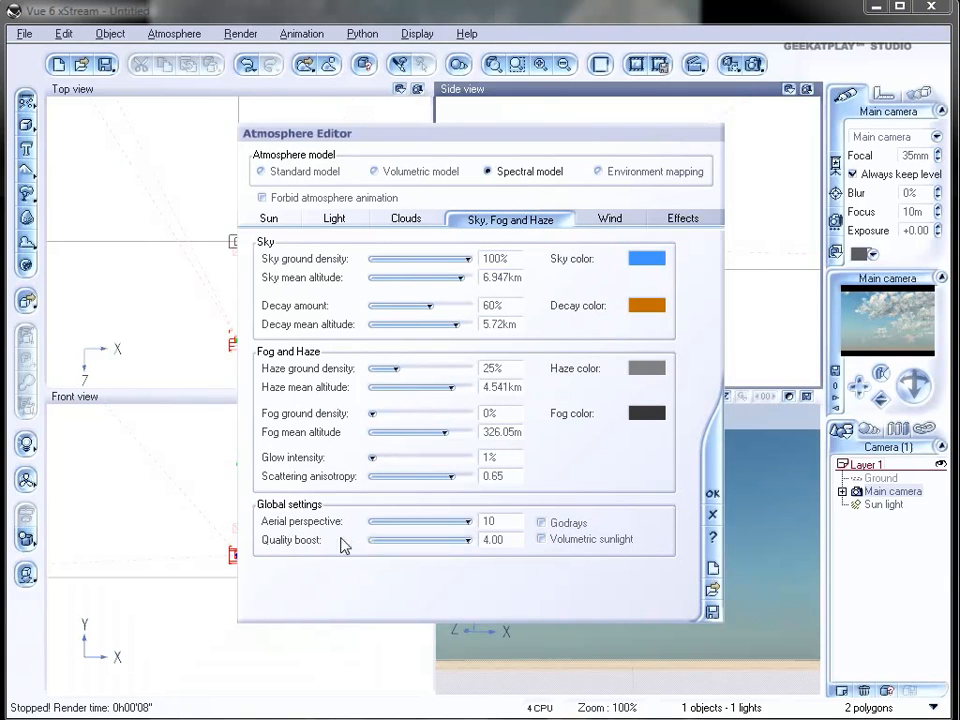
Try a Quality boost of 12 for the sky, fog and haze, and return it to 4.
double_click(487, 539)
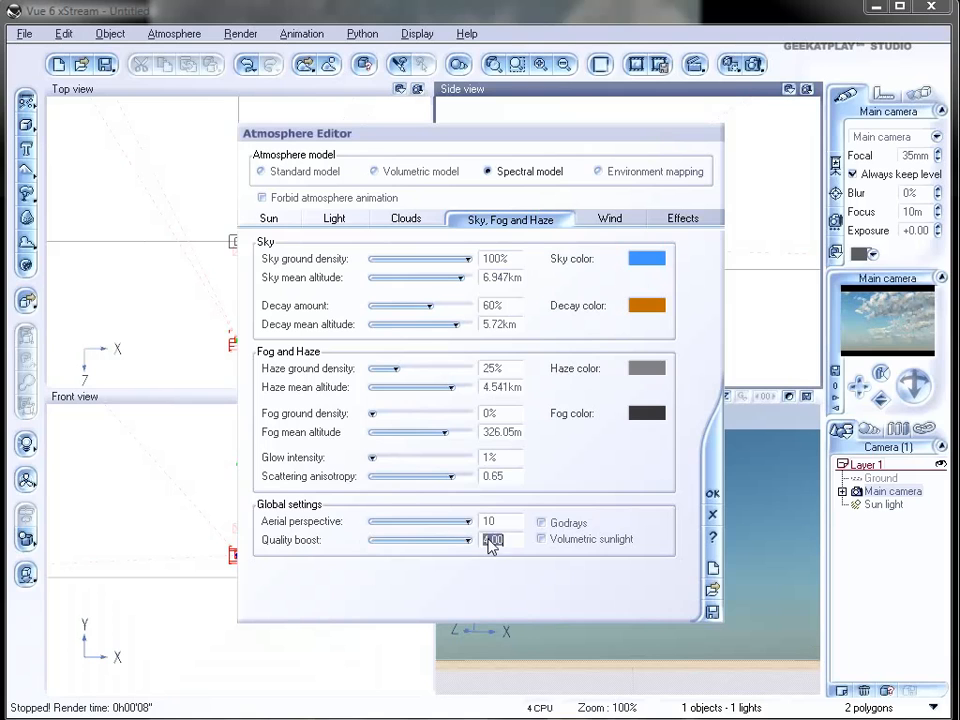
click(486, 540)
text(12)
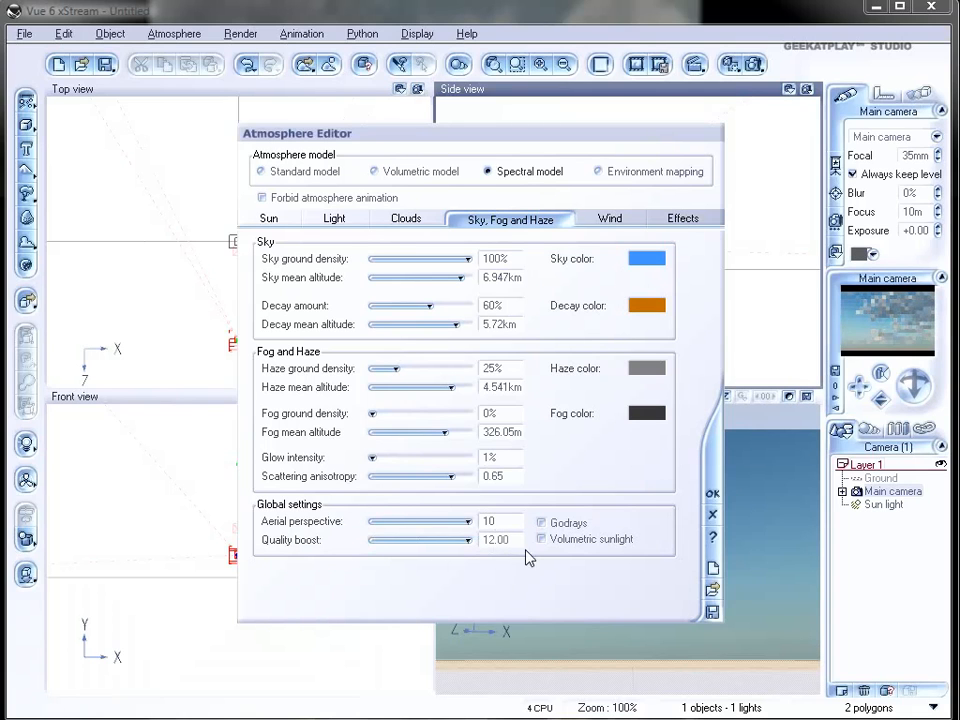
double_click(495, 540)
text(4)
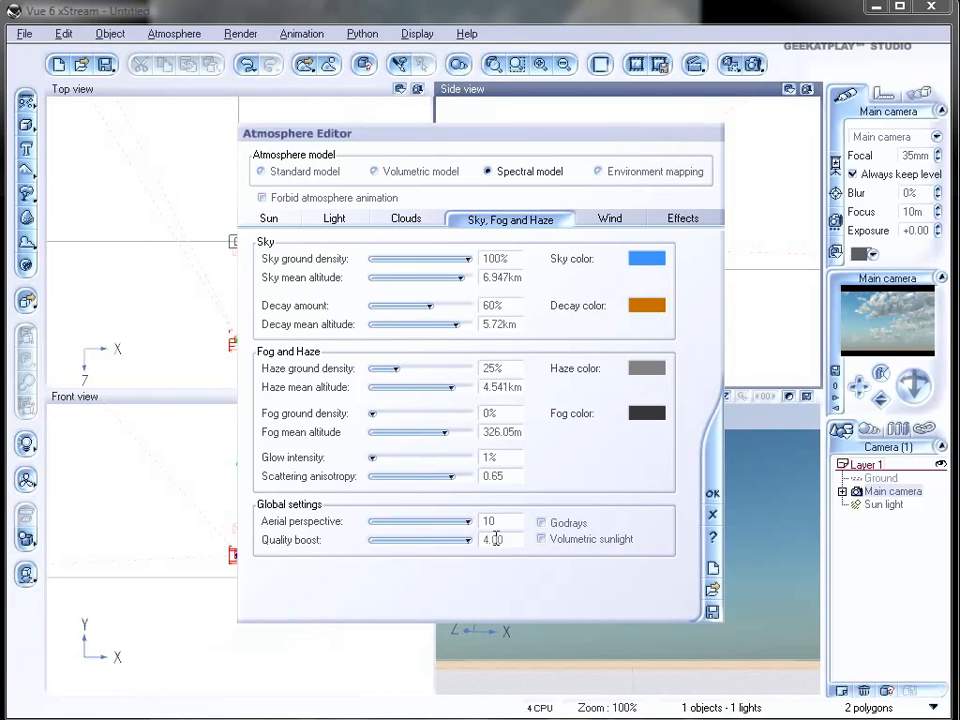
Review the atmosphere's Light settings and accept the Atmosphere Editor changes.
click(335, 219)
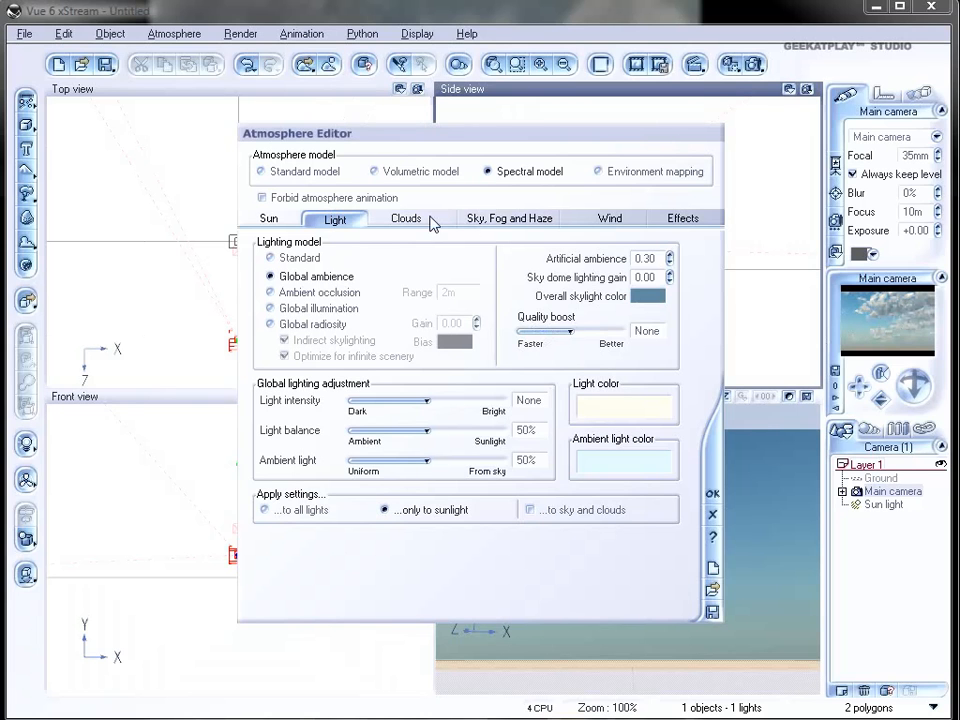
click(713, 495)
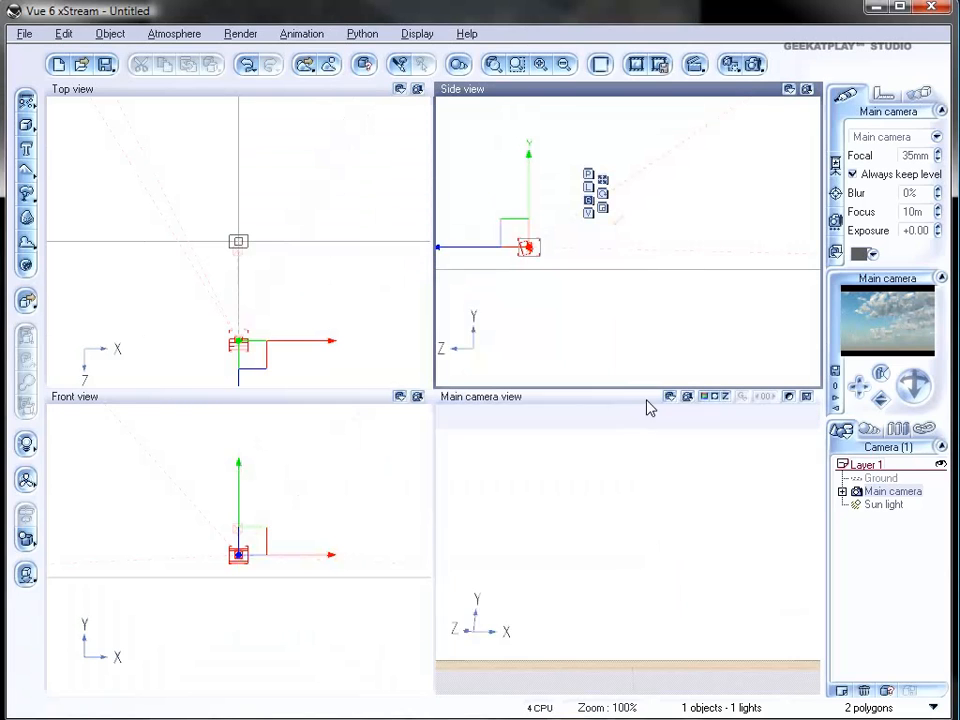
Switch render quality to User settings, disable Apply materials, sub-rays, super-sampling and motion blurring, and accept the render options.
click(752, 65)
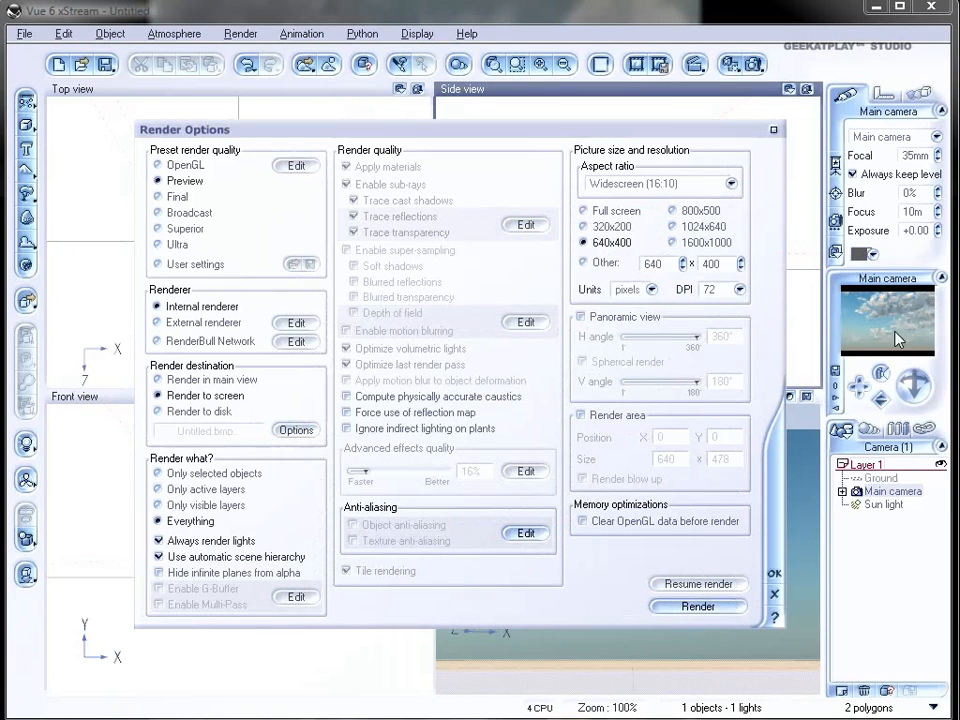
click(157, 264)
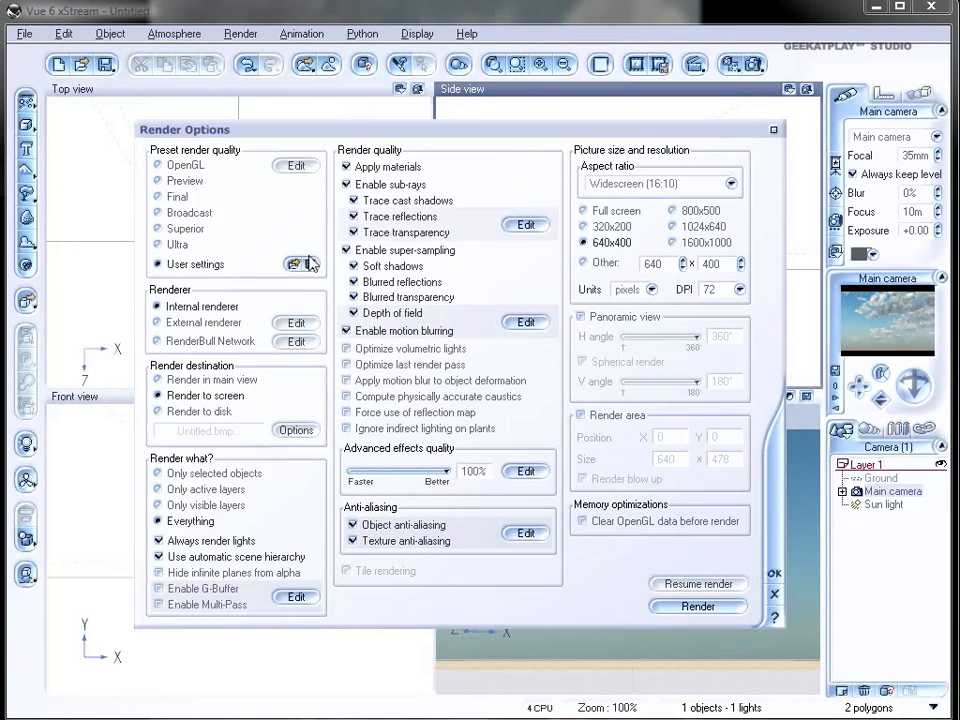
click(347, 167)
click(347, 184)
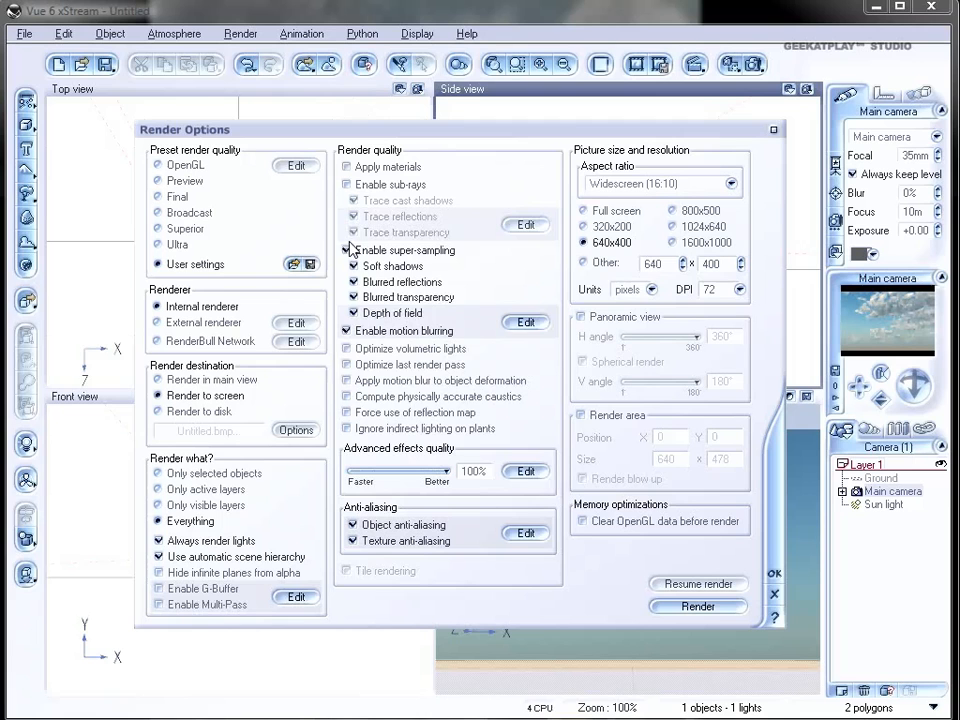
click(347, 250)
click(347, 331)
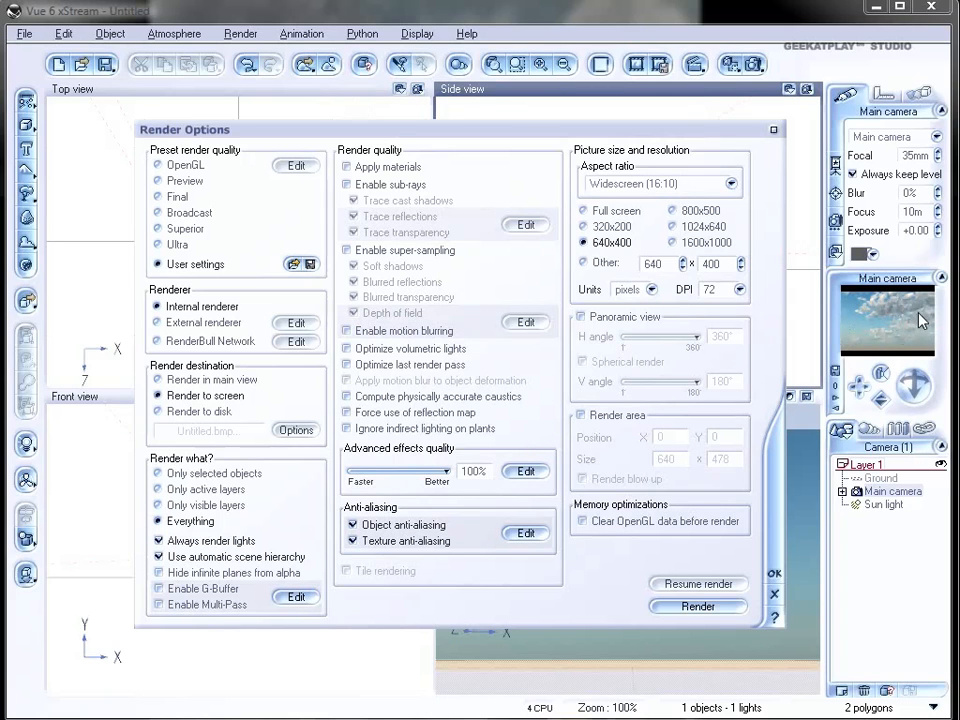
click(775, 575)
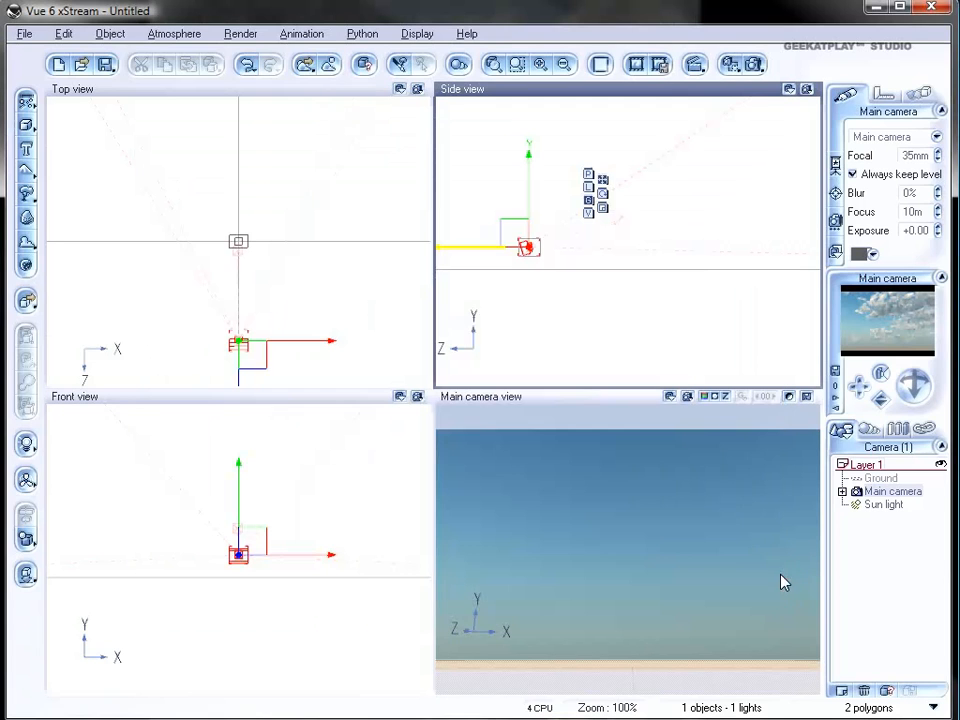
Render the main camera view and close the finished render.
click(757, 65)
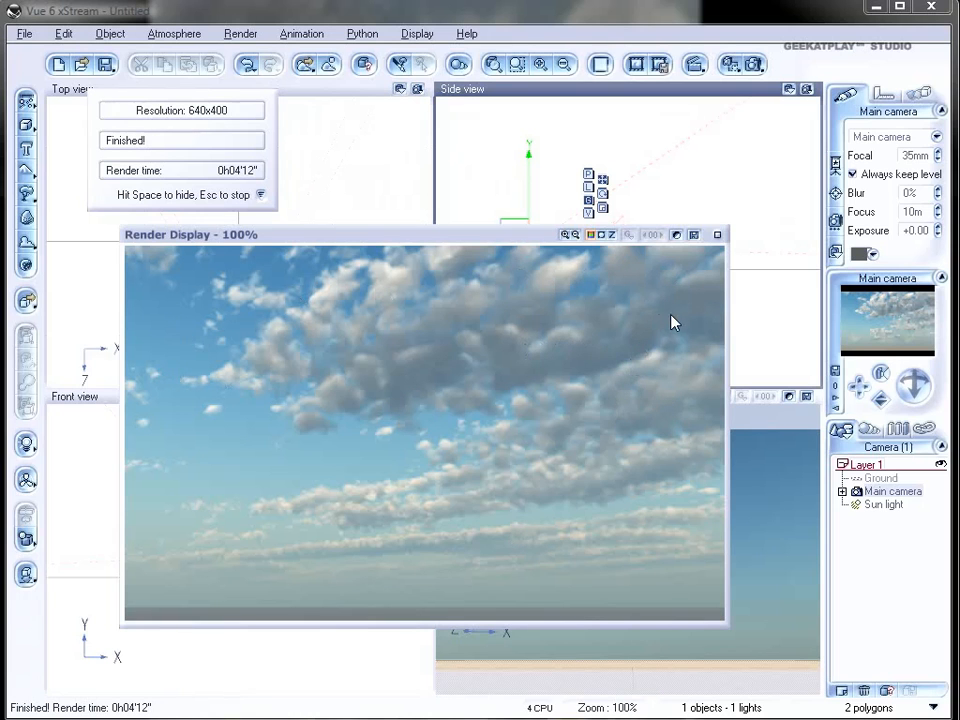
click(718, 235)
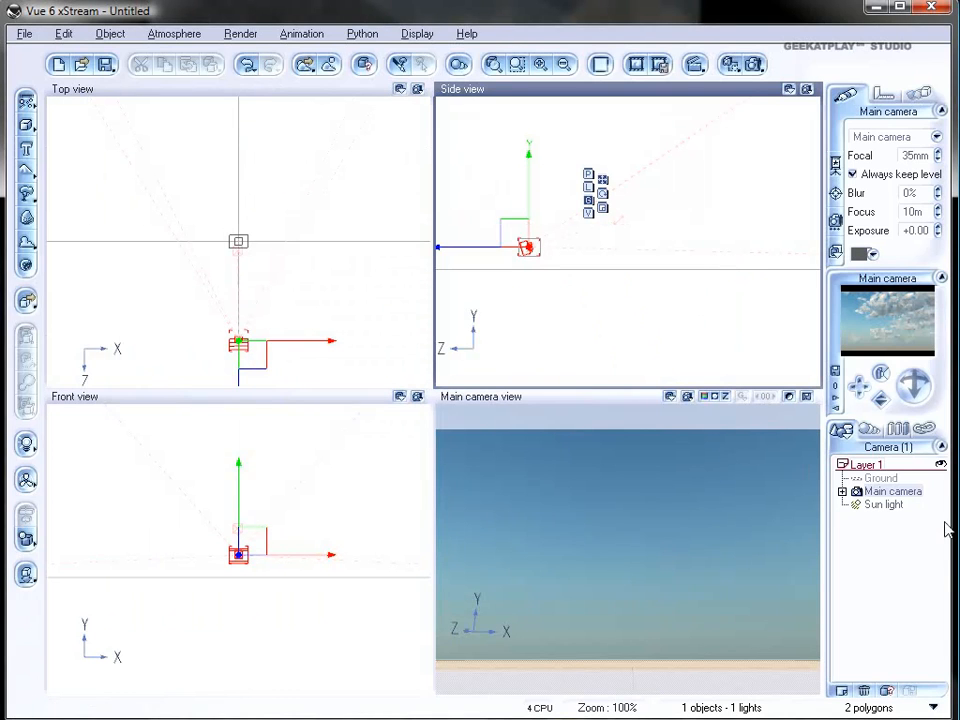
Enable Cast shadows for the Breaking Cumulus cloud material and set the layer's Shadow density to 49%.
click(143, 33)
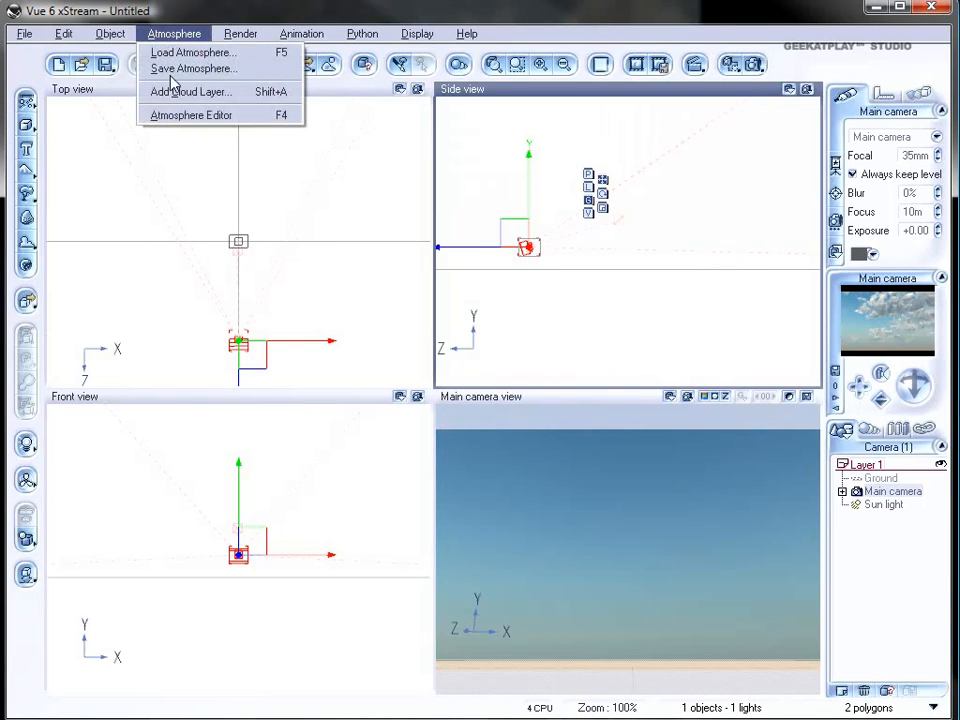
click(191, 115)
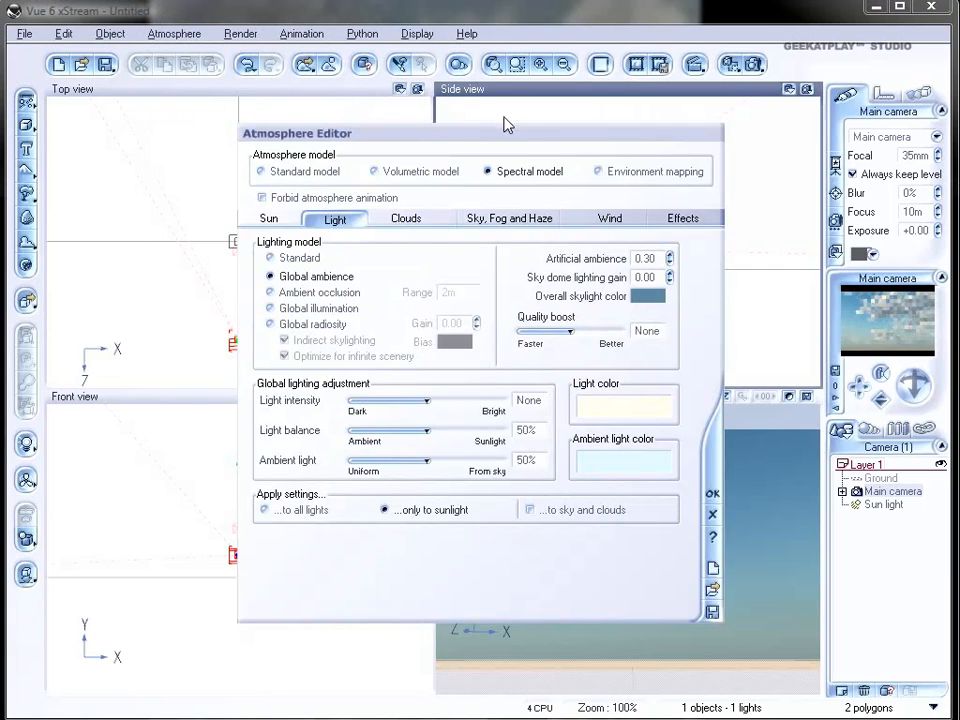
click(407, 222)
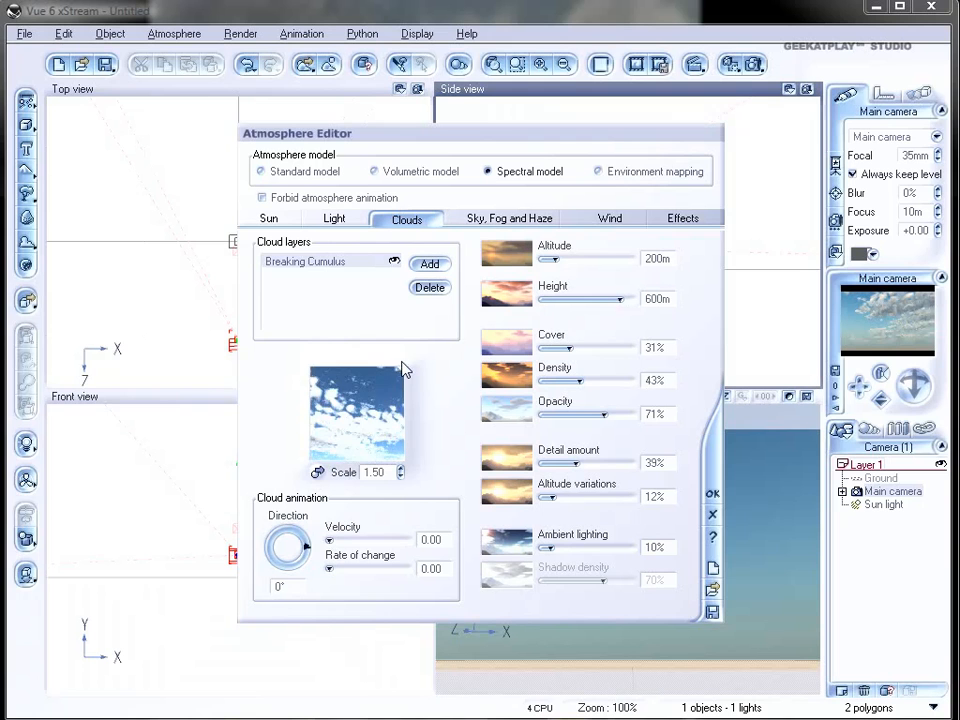
double_click(348, 415)
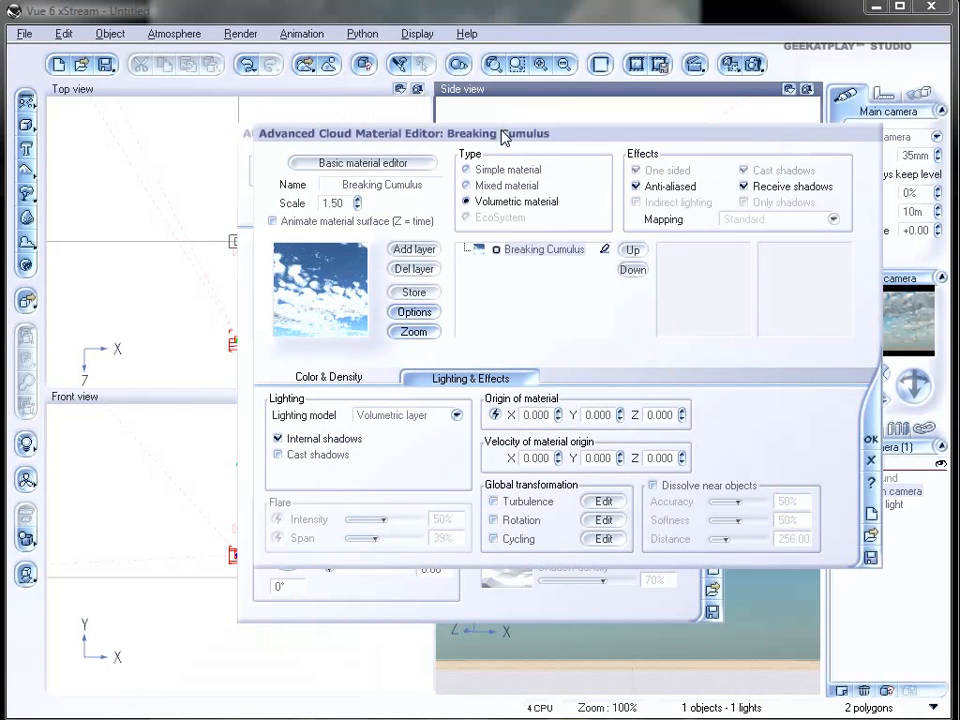
drag(505, 137, 413, 142)
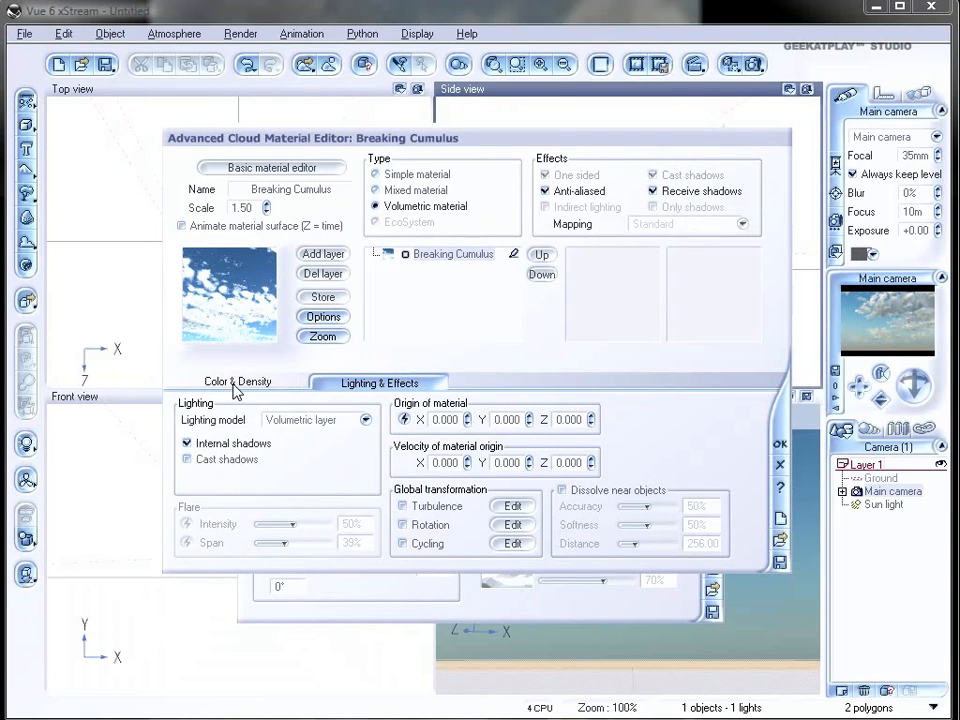
drag(343, 140, 800, 55)
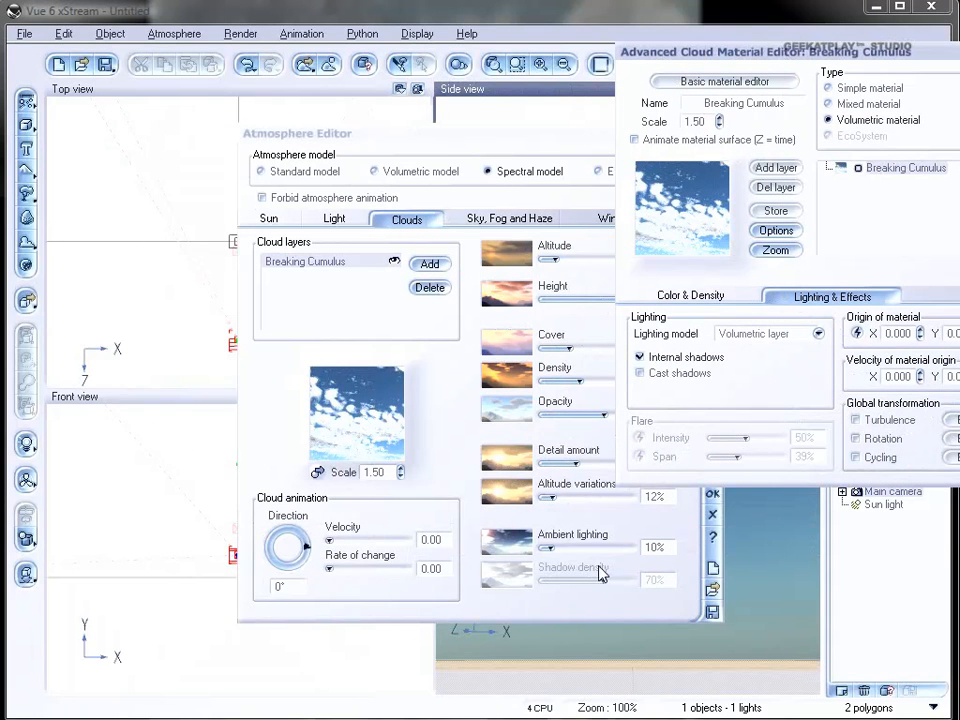
drag(773, 52, 369, 113)
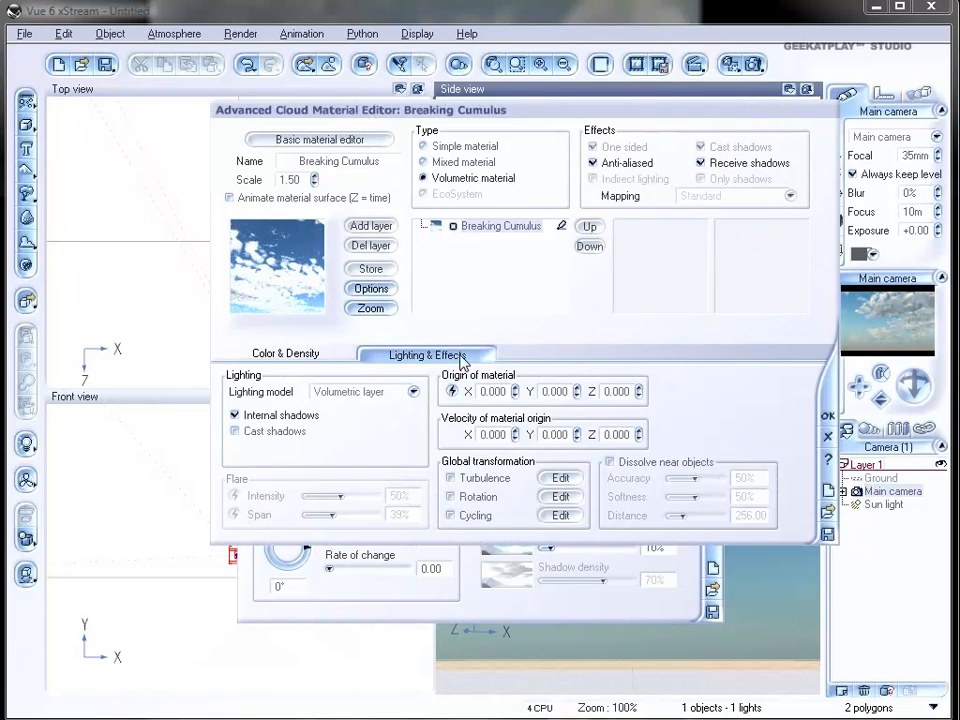
click(248, 436)
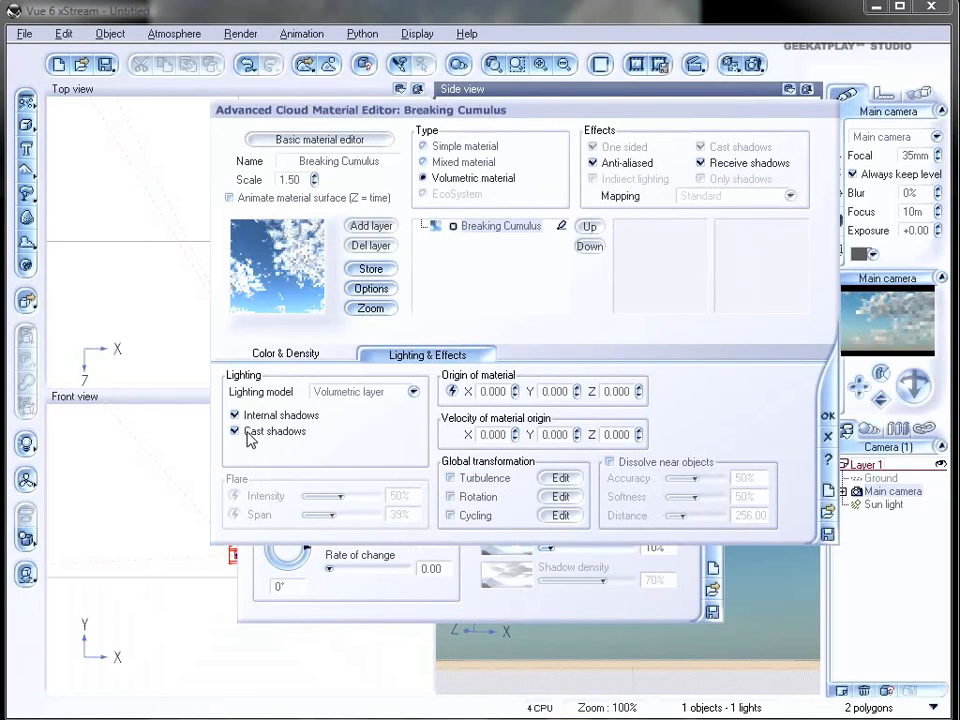
click(828, 415)
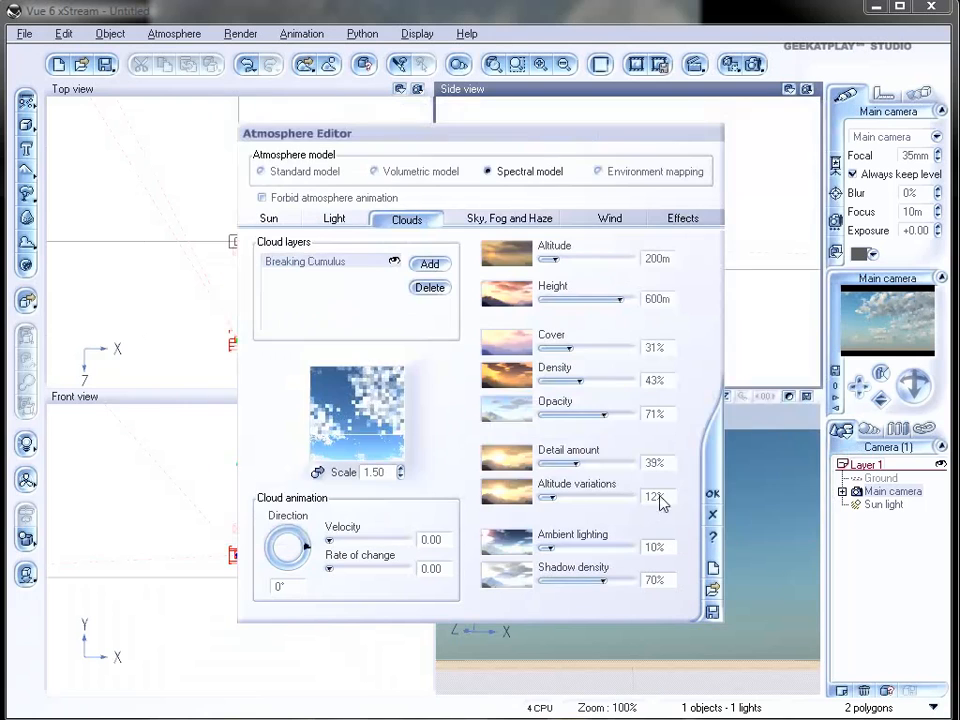
mouse_move(598, 579)
mouse_down()
mouse_move(571, 579)
mouse_move(582, 579)
mouse_up()
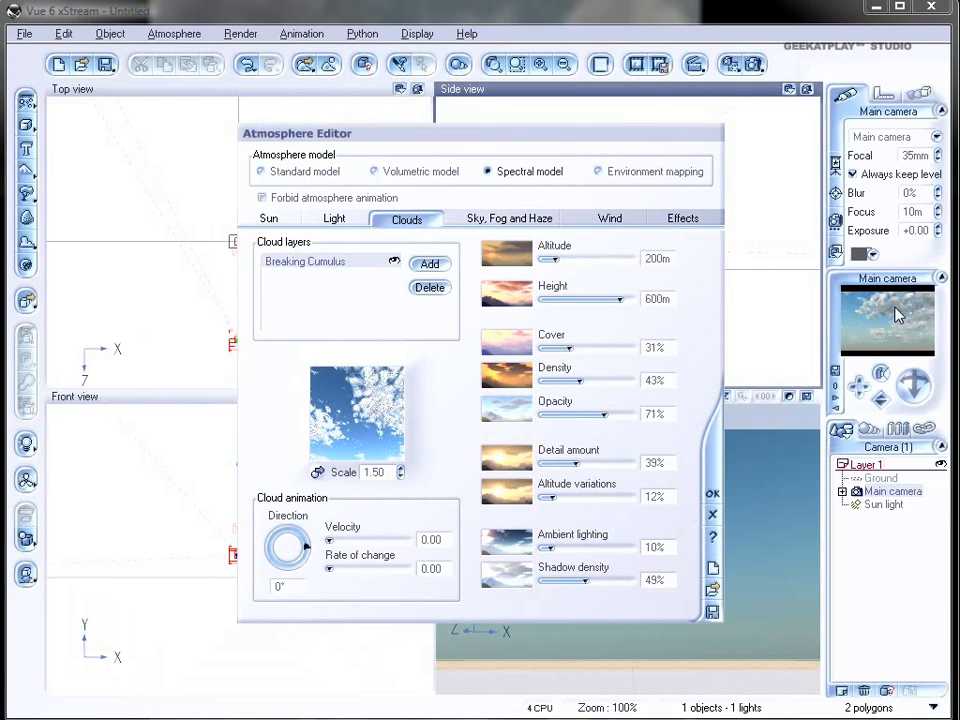
Disable Cast shadows in the lighting settings of the Breaking Cumulus cloud material.
double_click(380, 420)
drag(604, 133, 549, 118)
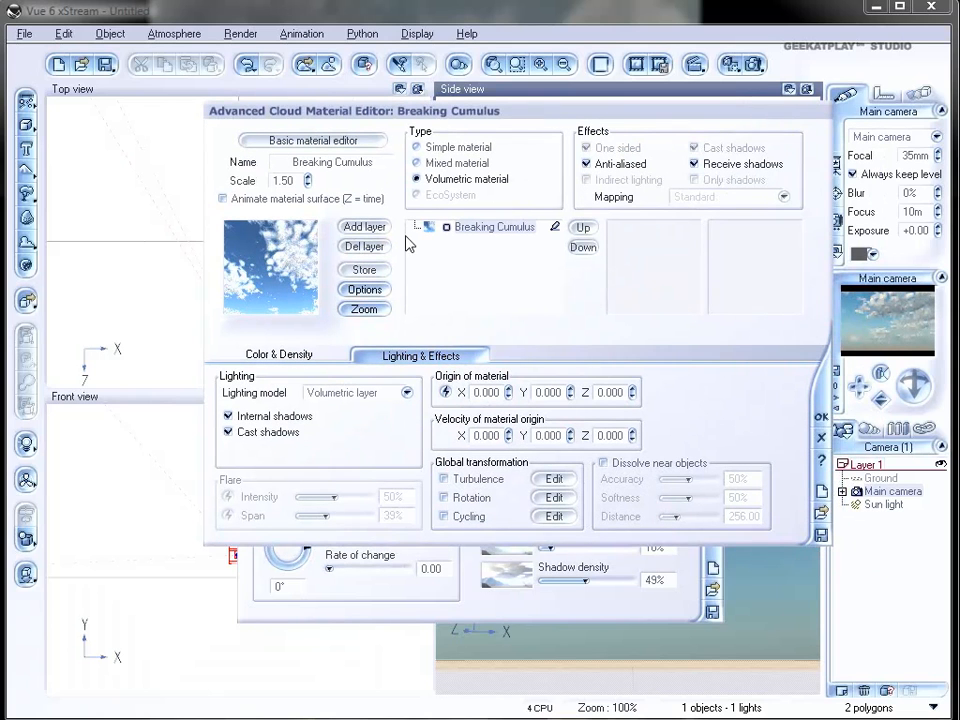
click(255, 432)
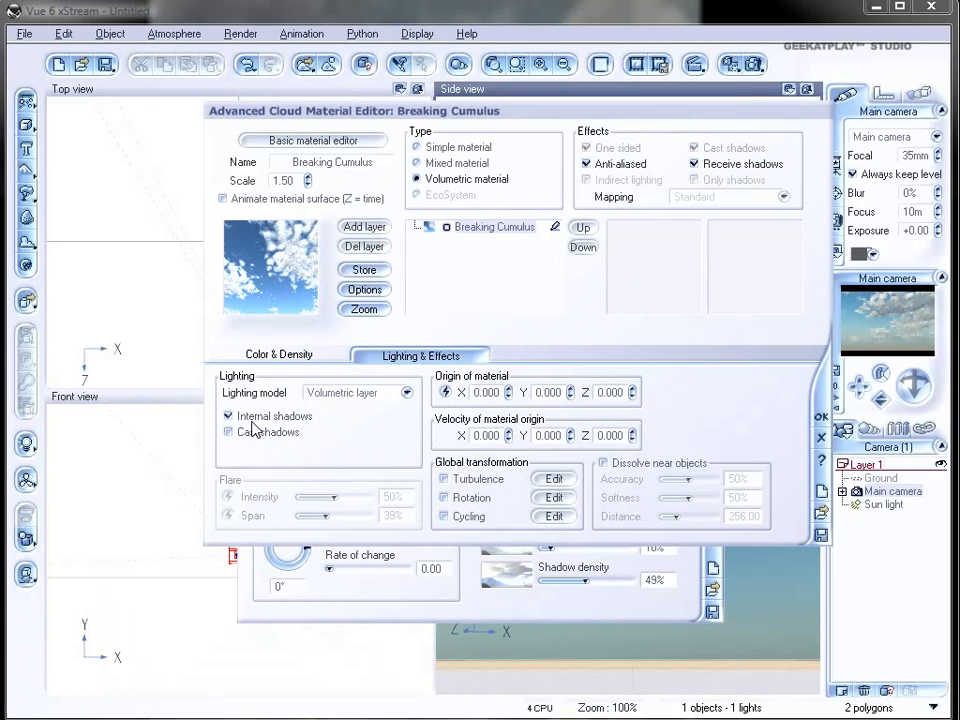
Set the Breaking Cumulus cloud layer detail to Scaling 63% and Roughness 79%, and accept the material changes.
click(280, 354)
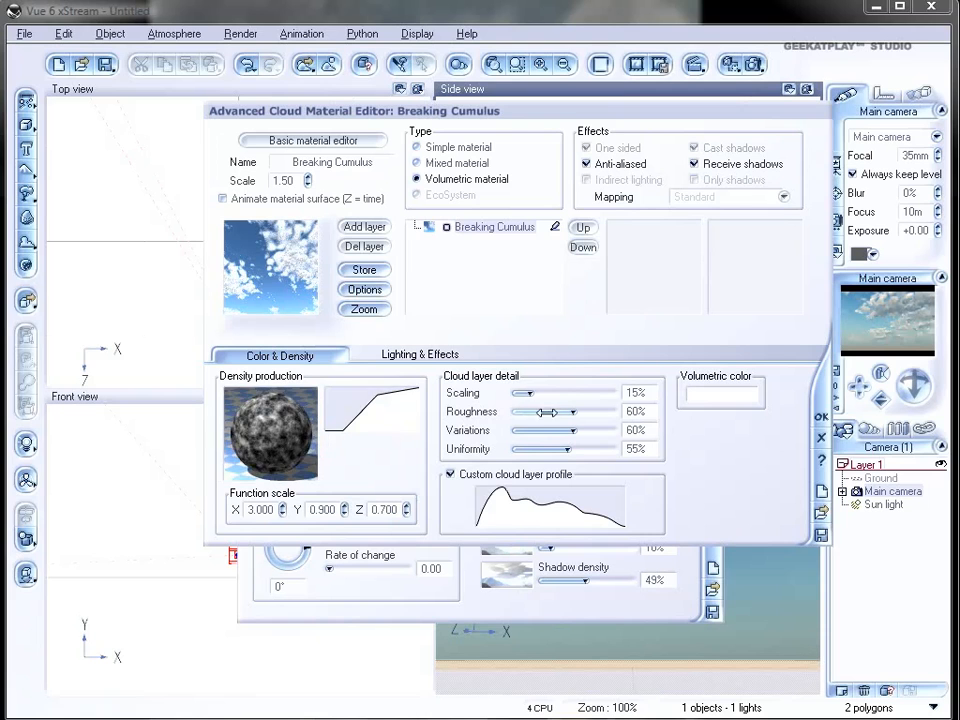
drag(561, 394, 600, 407)
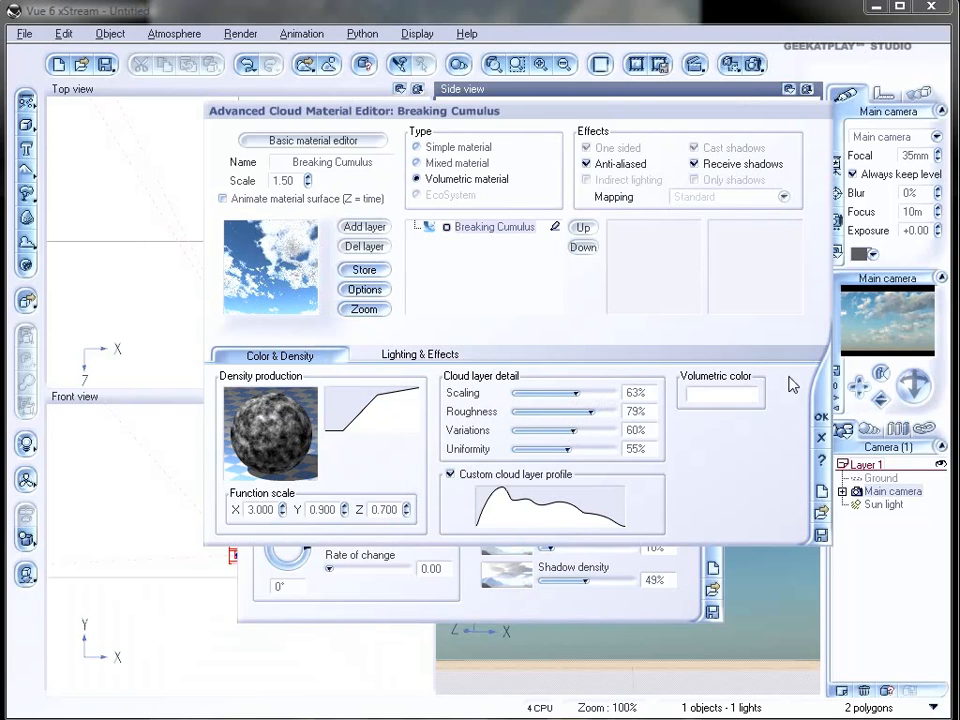
click(821, 416)
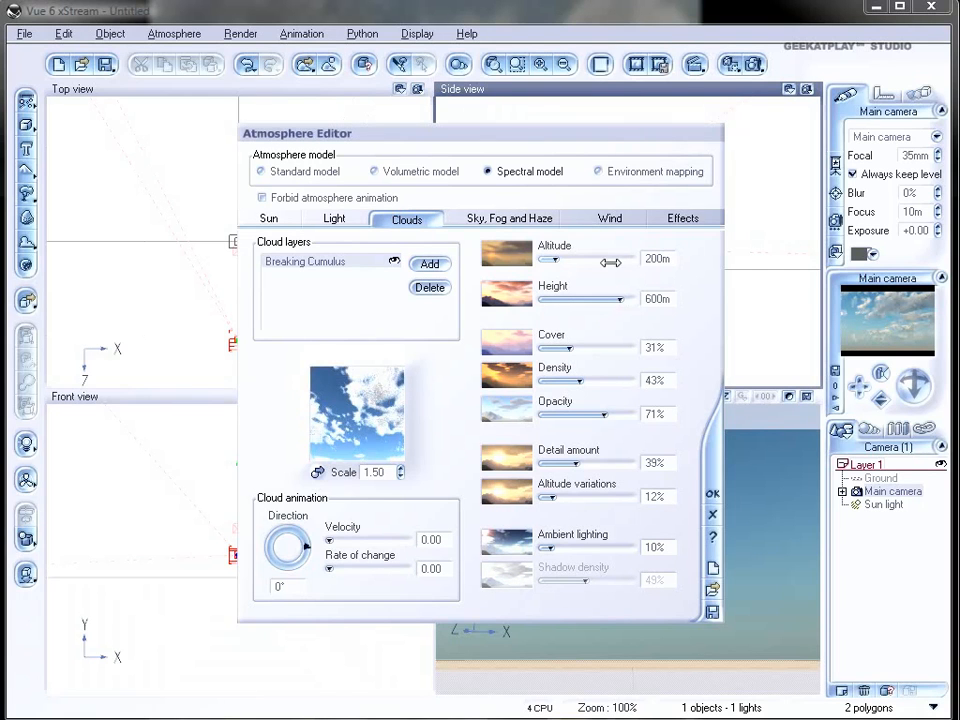
Lower the Breaking Cumulus layer's Altitude to 111 m and its Height to 59.8 m, and accept the atmosphere changes.
mouse_move(573, 257)
mouse_down()
mouse_move(585, 257)
mouse_move(571, 257)
mouse_up()
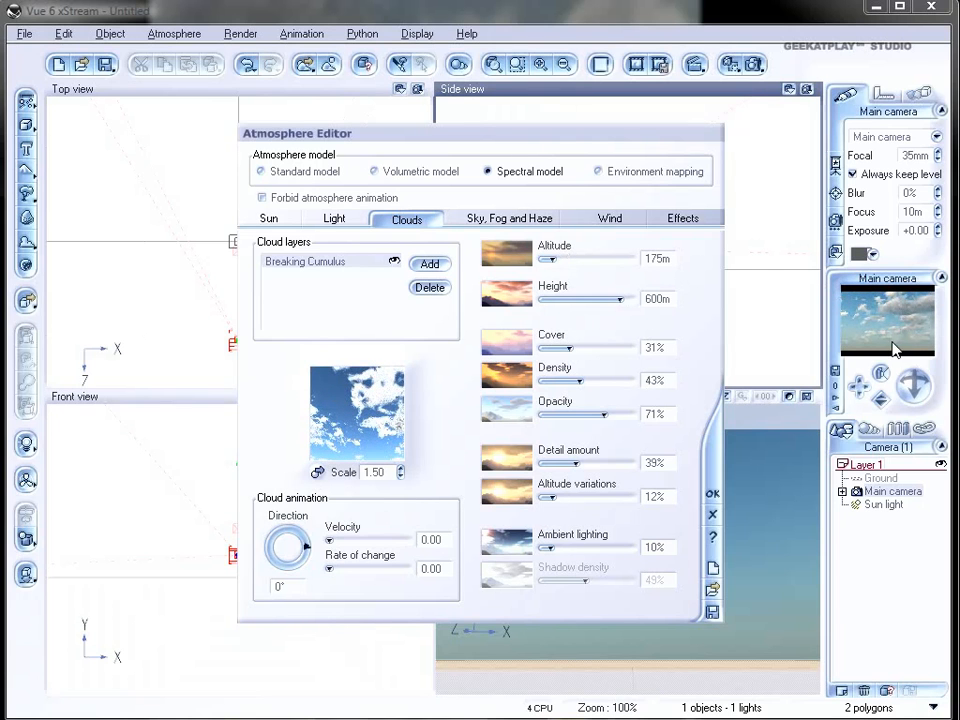
drag(631, 138, 446, 126)
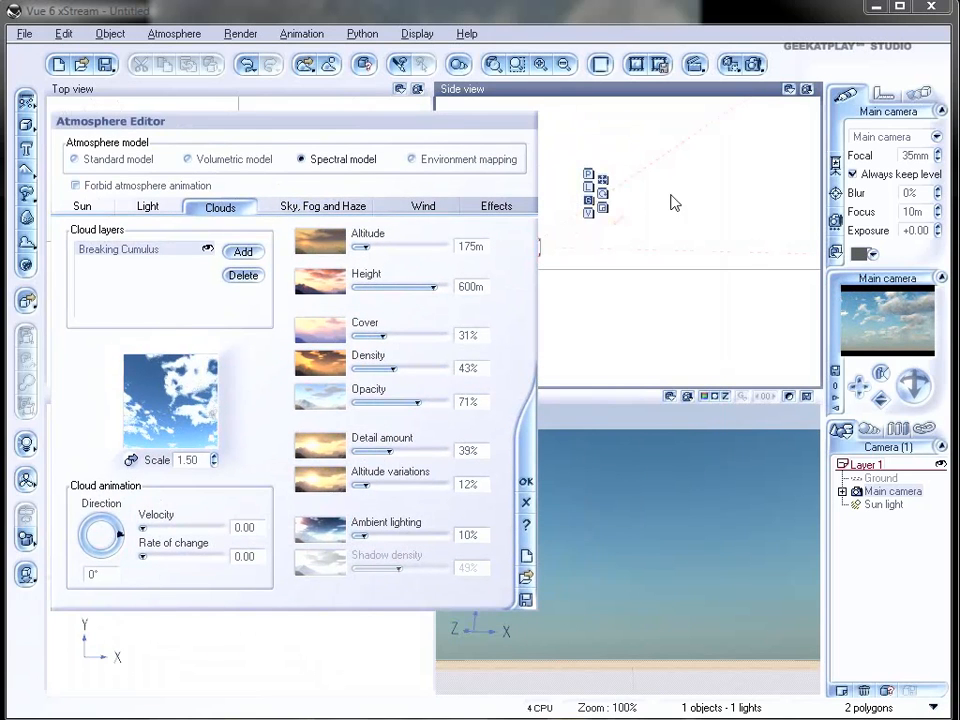
click(694, 229)
scroll(694, 226, down, 6)
right_drag(696, 225, 734, 306)
scroll(735, 272, down, 2)
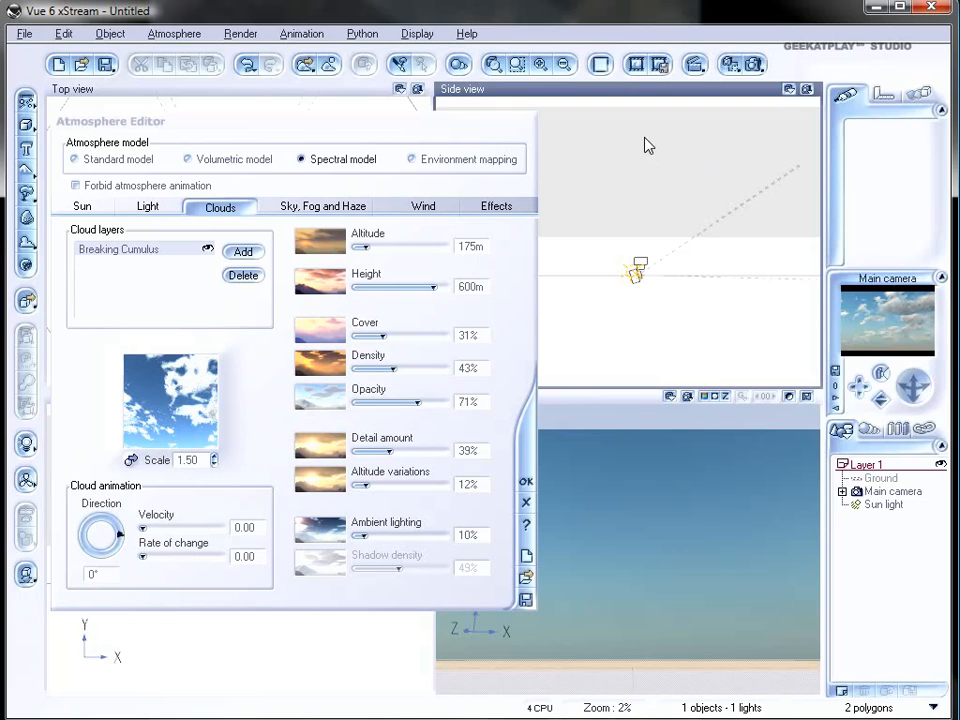
drag(435, 287, 392, 245)
click(713, 273)
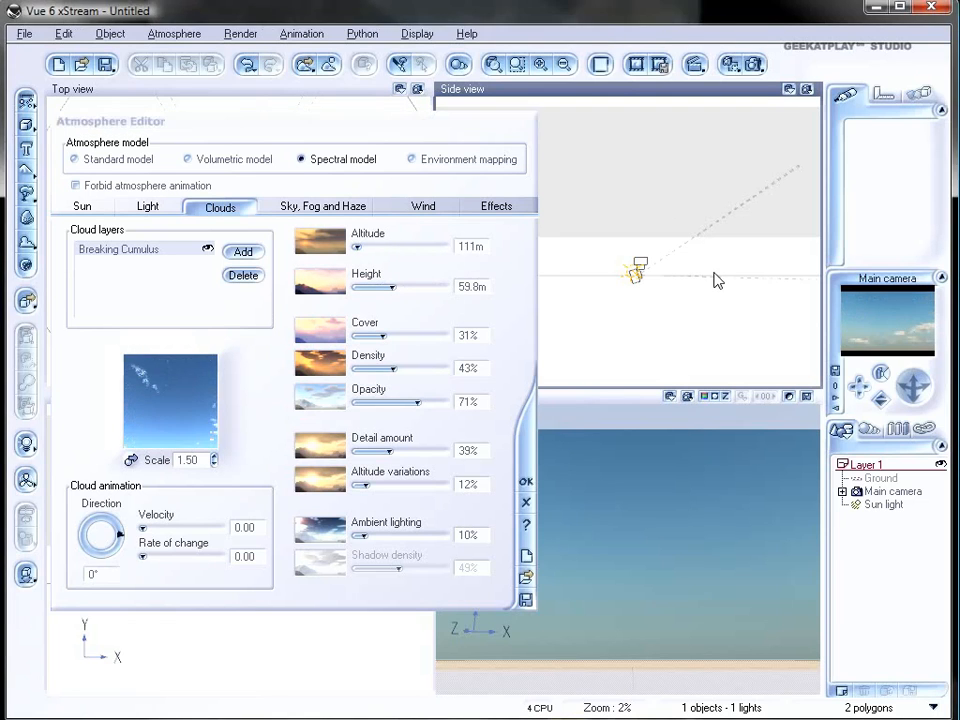
click(526, 481)
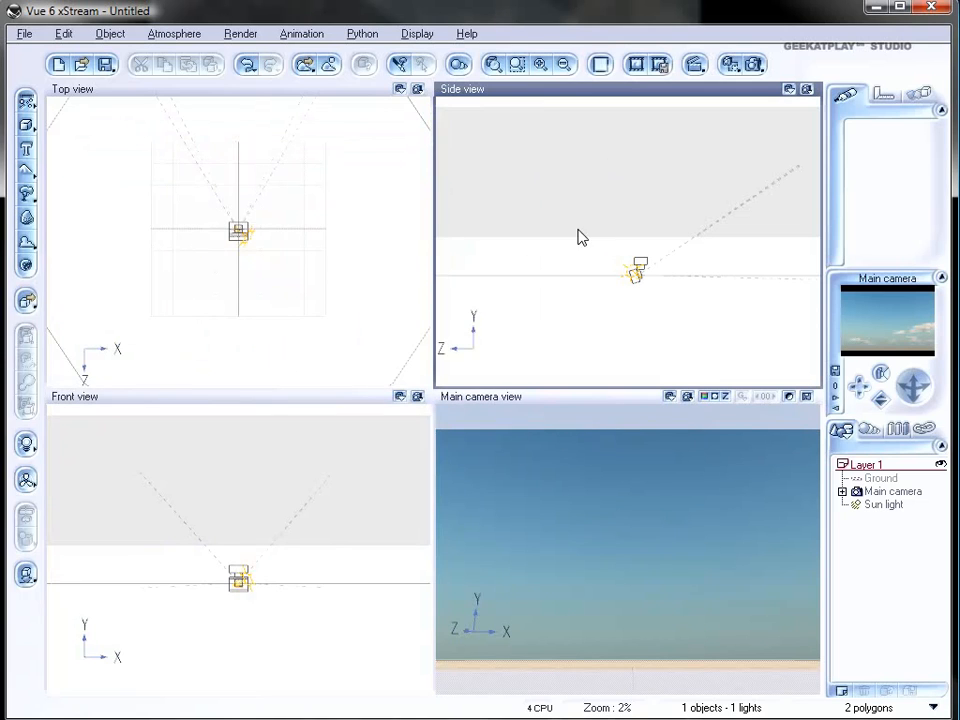
Examine the cloud layer's thickness and its position relative to the main camera in the side view.
click(330, 490)
click(581, 226)
scroll(581, 226, down, 1)
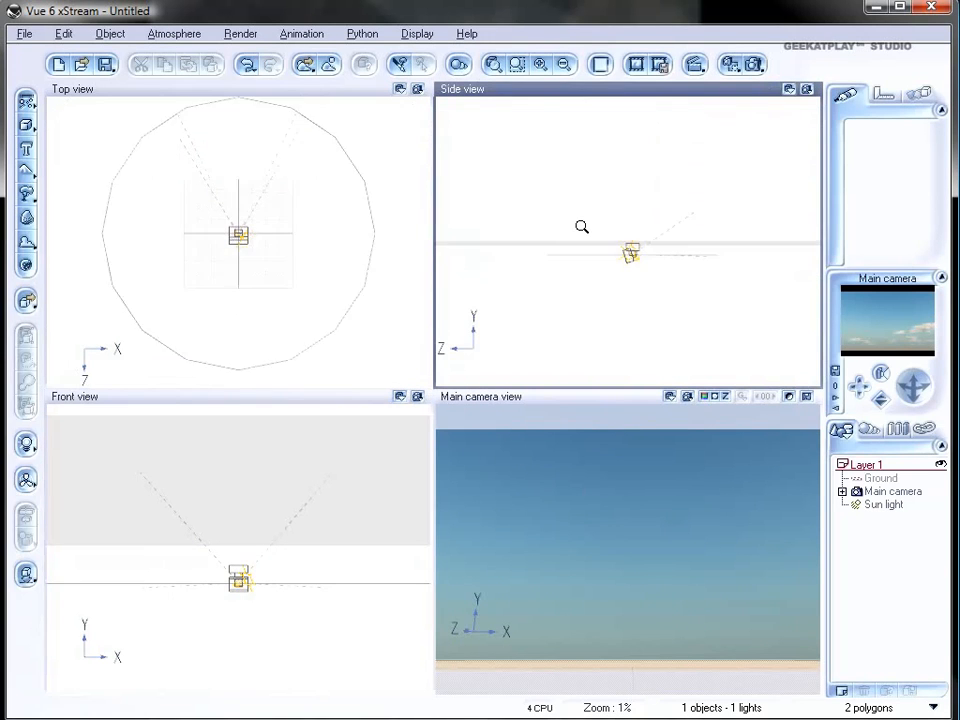
scroll(581, 226, up, 1)
scroll(581, 226, up, 2)
right_drag(612, 272, 628, 223)
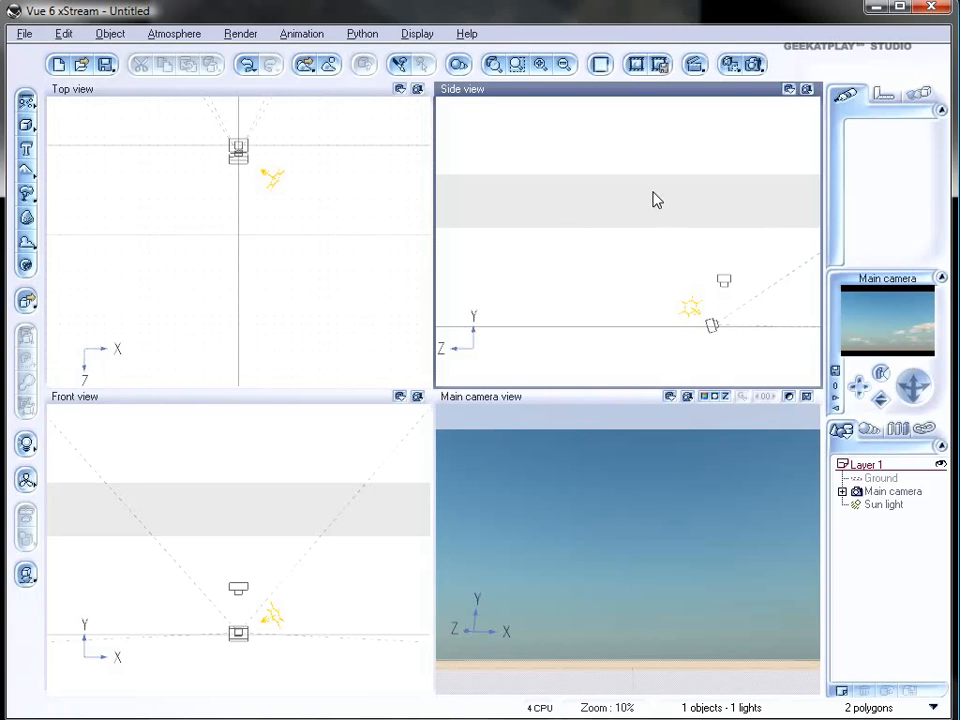
Set the Breaking Cumulus layer's Altitude to 0 m and its Height to 5.64 m, and accept the atmosphere changes.
click(176, 34)
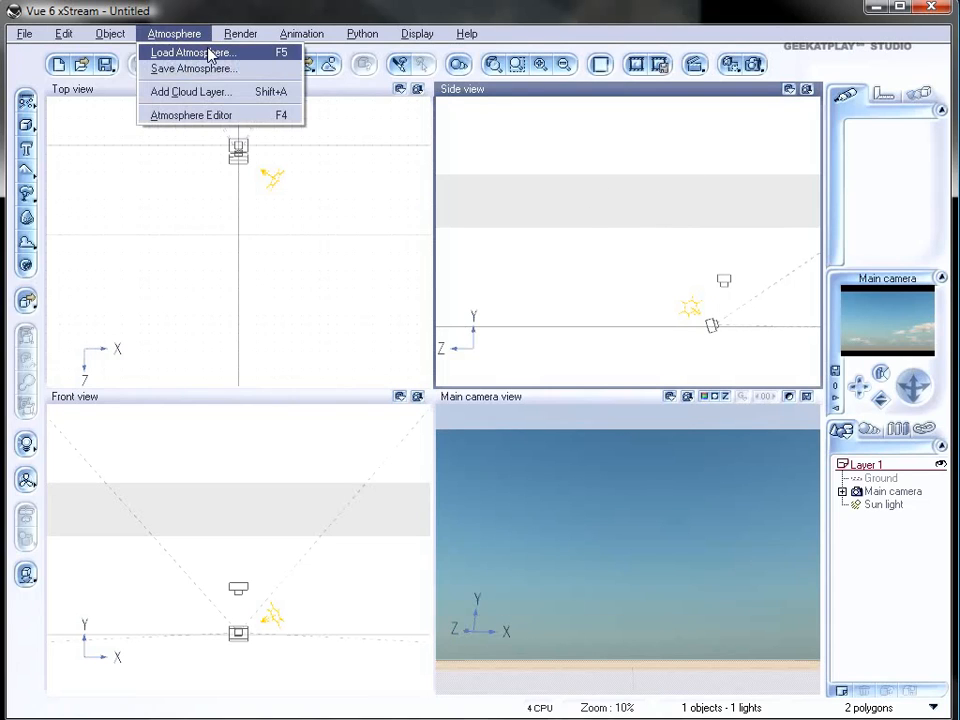
click(219, 115)
drag(383, 128, 474, 121)
click(572, 238)
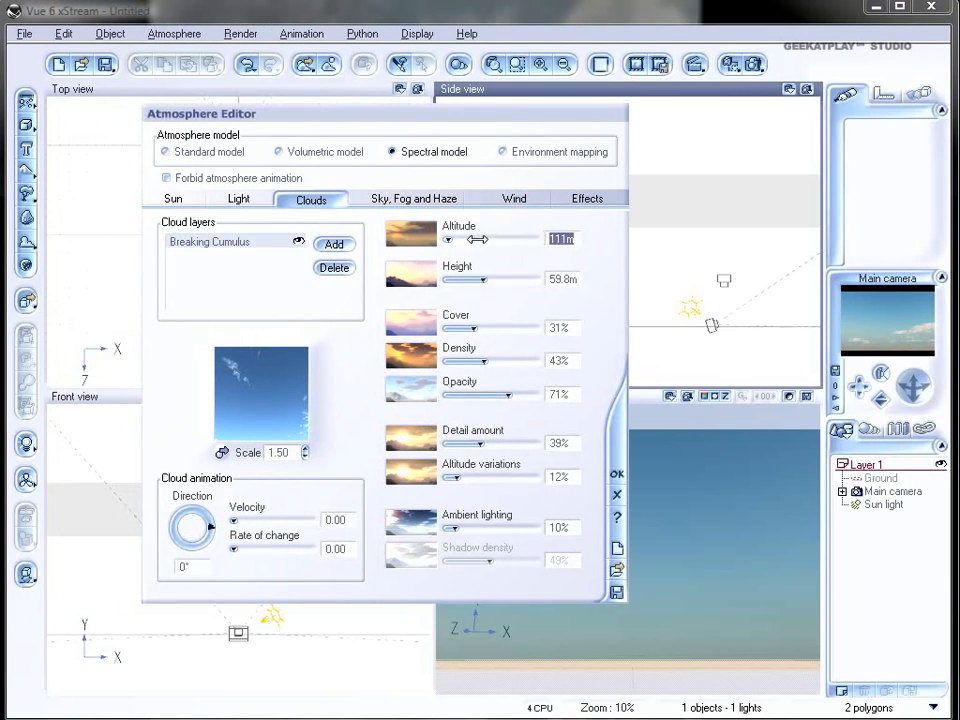
text(102)
key(Return)
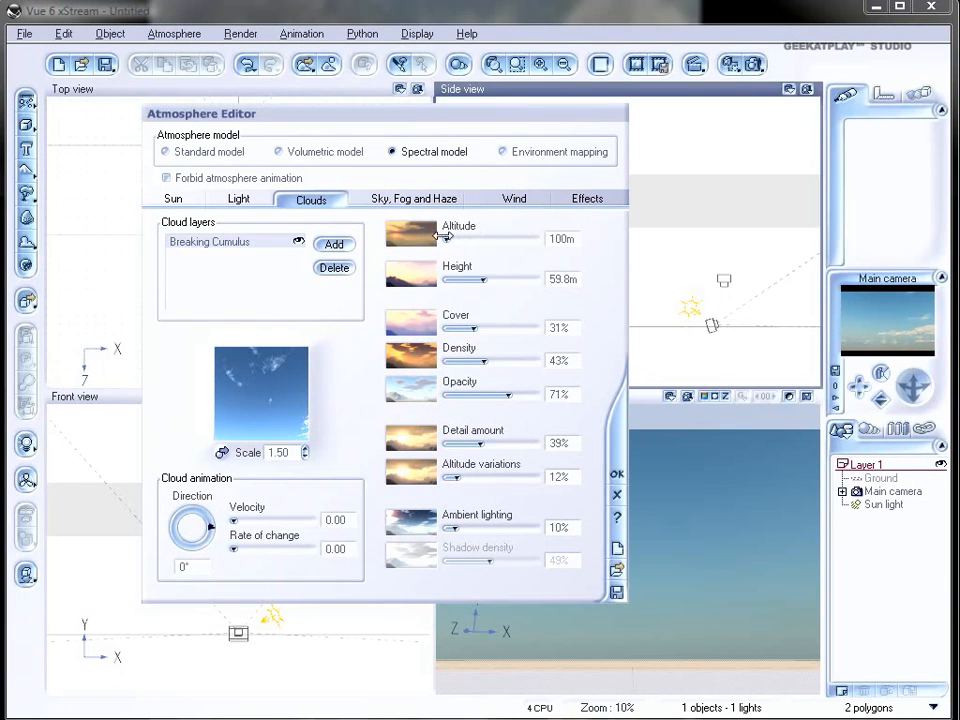
click(563, 237)
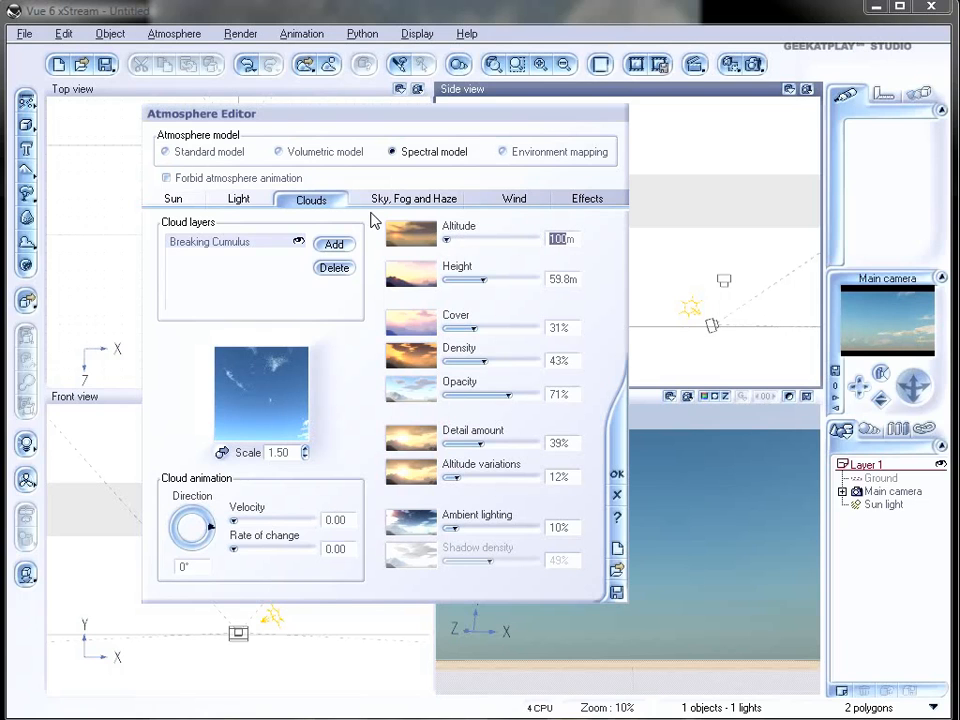
text(0)
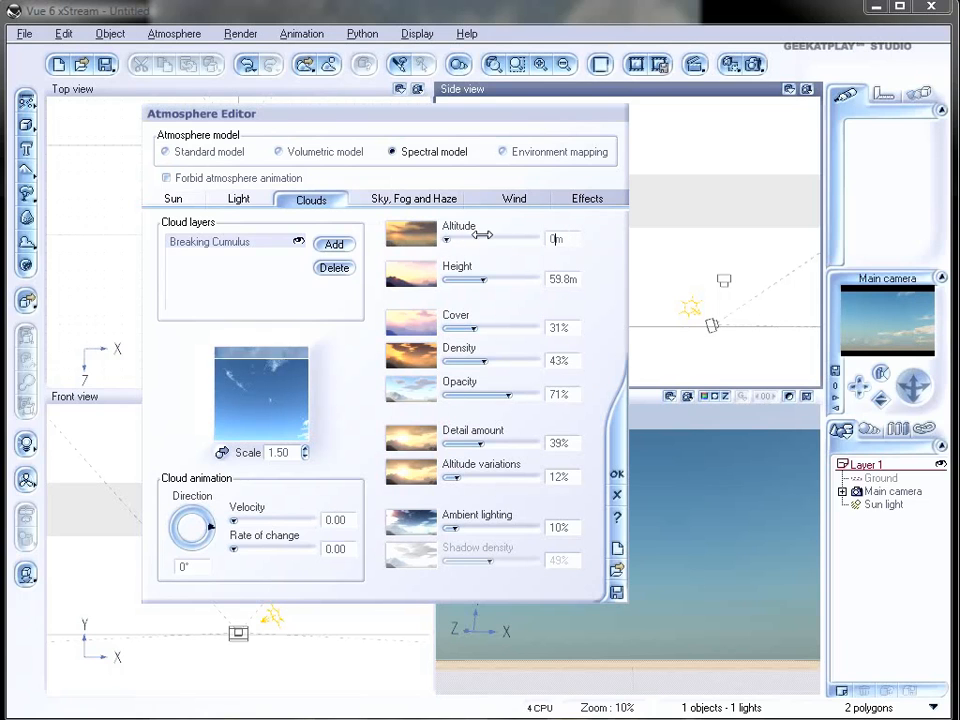
drag(492, 274, 459, 272)
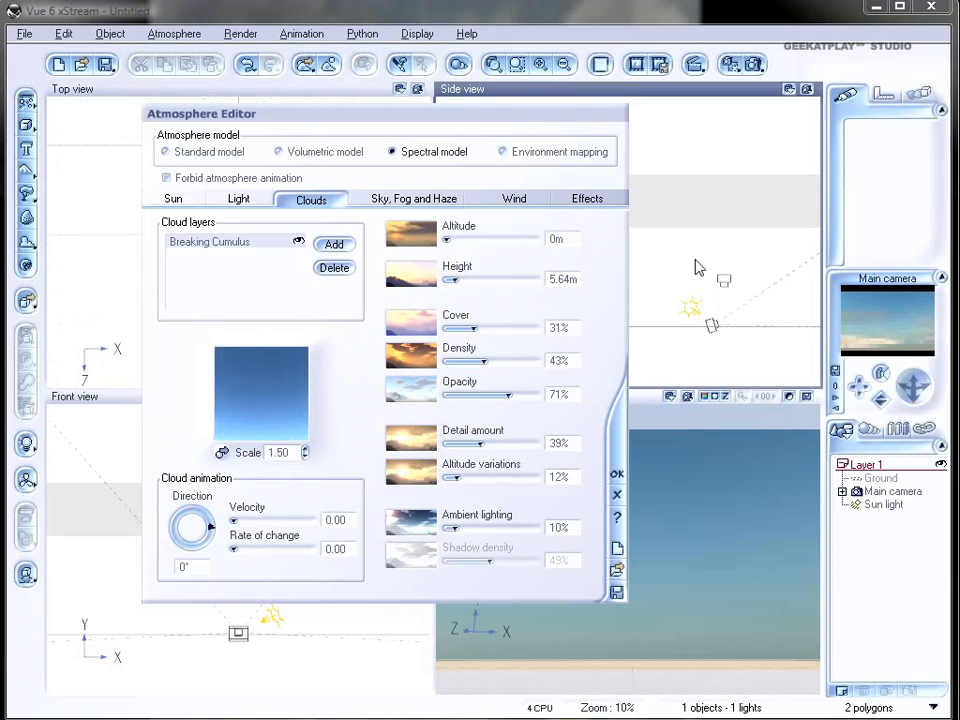
click(617, 473)
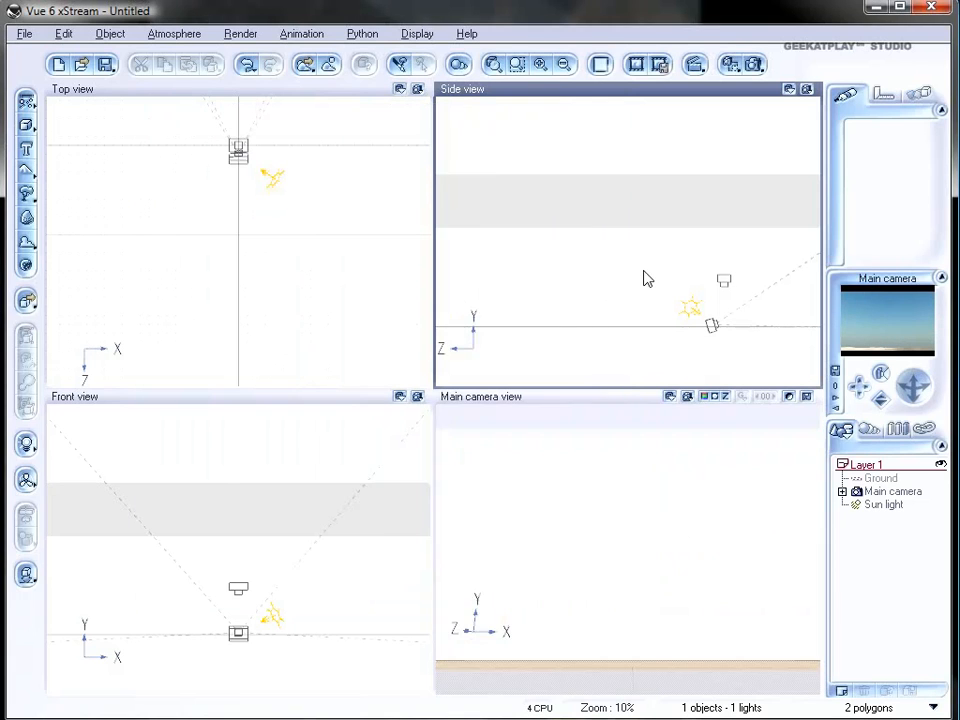
Move the main camera up and back in the side view so it sits just above the thin cloud layer.
scroll(673, 304, up, 4)
right_drag(675, 305, 489, 111)
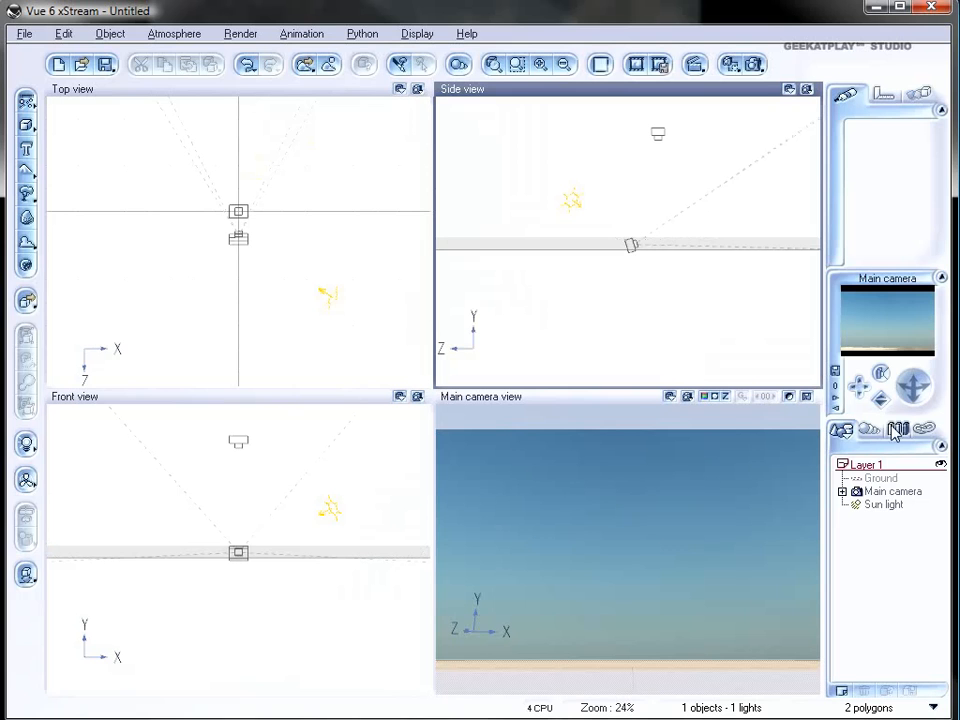
click(890, 492)
drag(617, 223, 607, 214)
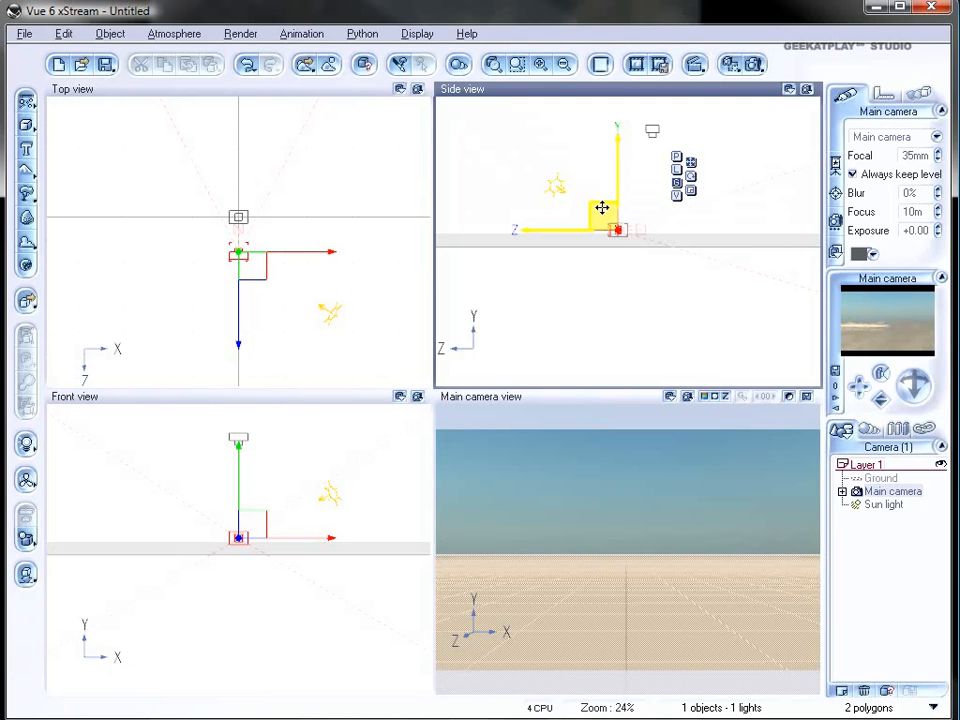
drag(607, 210, 584, 205)
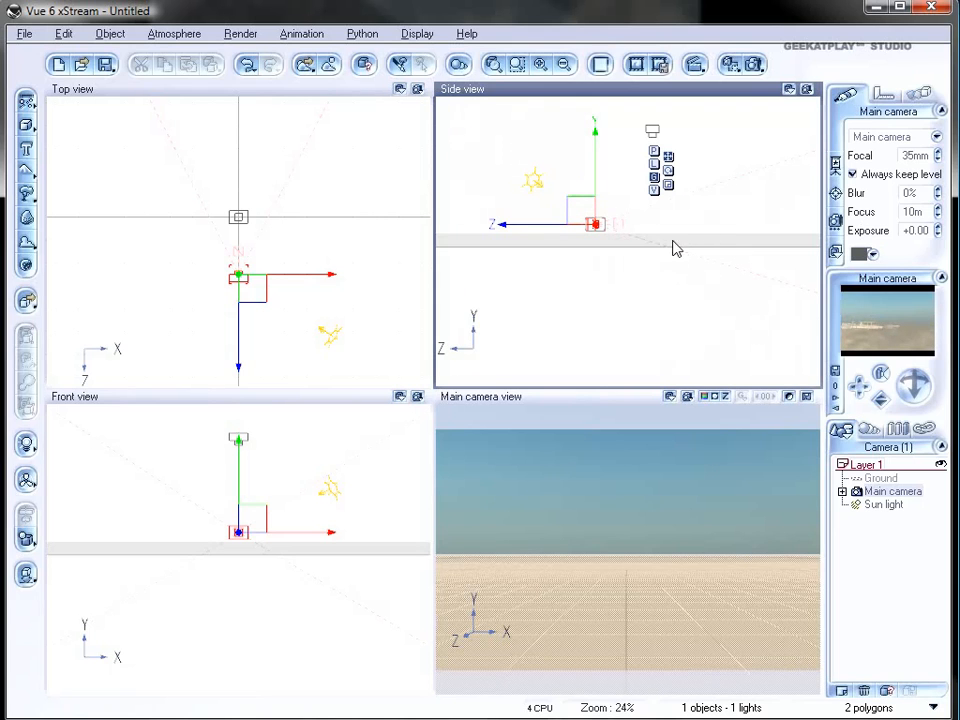
right_drag(727, 188, 731, 313)
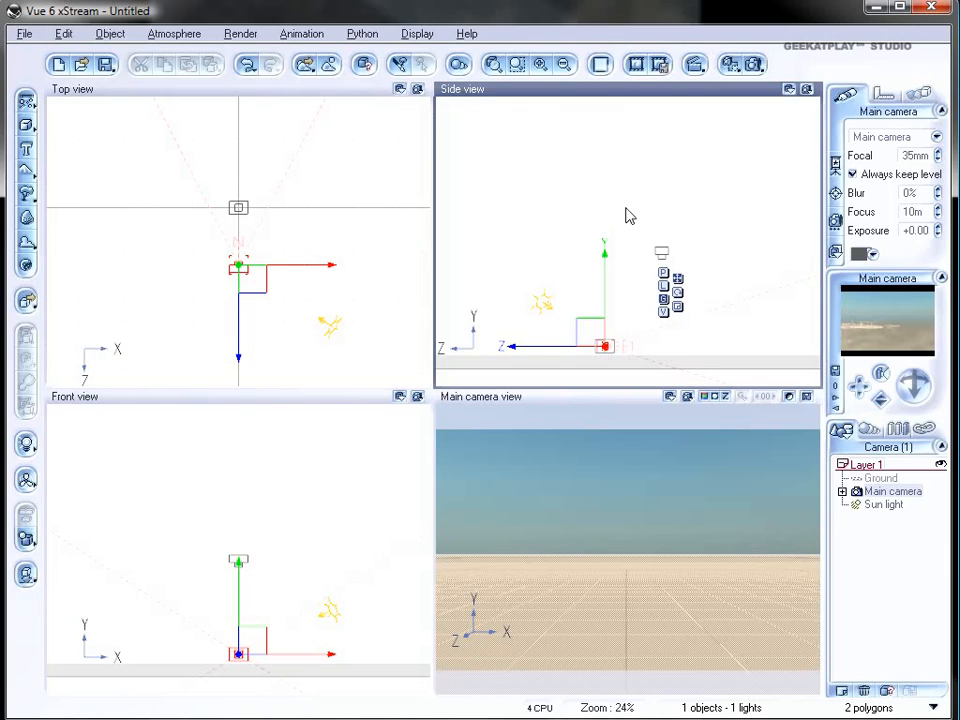
Add a terrain and move it along the ground in the side view until it lies in front of the main camera.
right_drag(541, 205, 506, 161)
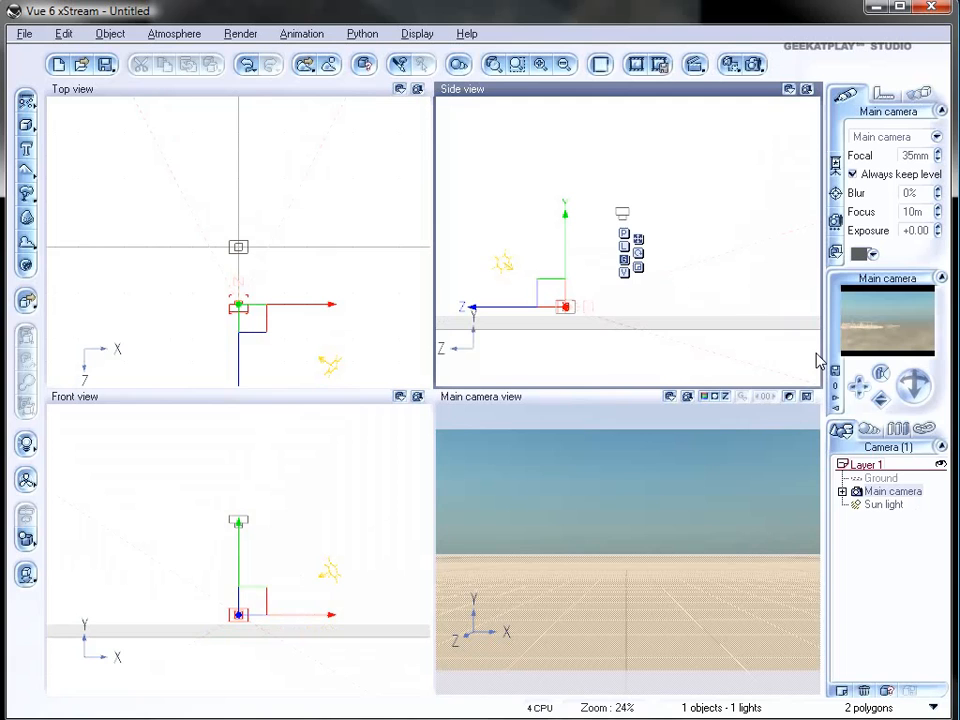
click(27, 172)
drag(680, 314, 767, 302)
drag(645, 311, 705, 311)
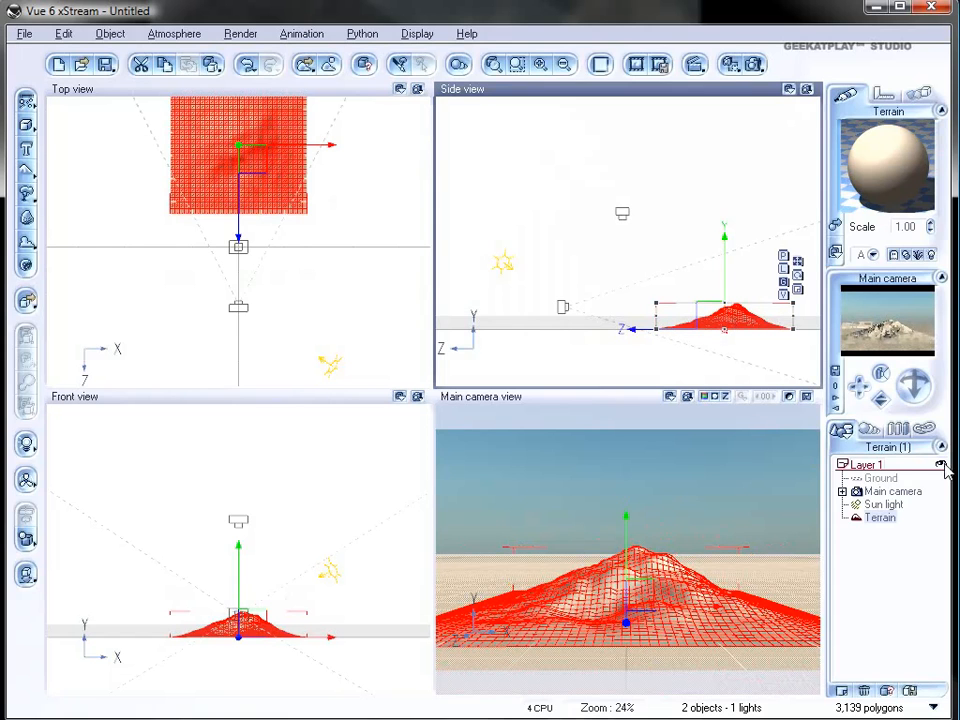
Apply the Rock and Grass material from the Materials > Landscapes collection to the ground.
click(880, 478)
click(834, 251)
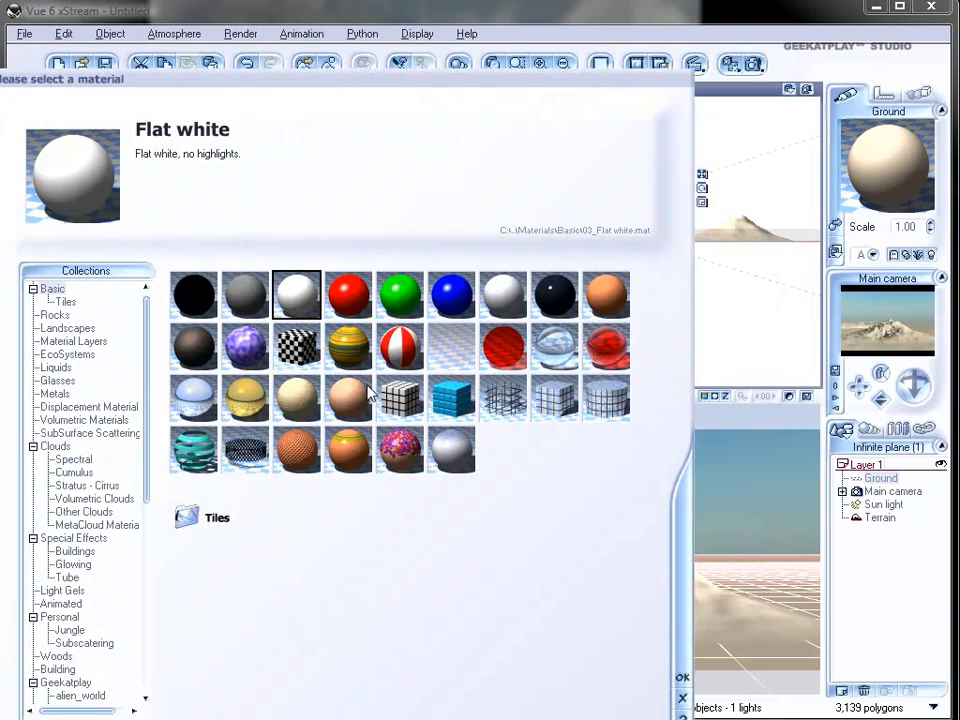
drag(223, 82, 331, 30)
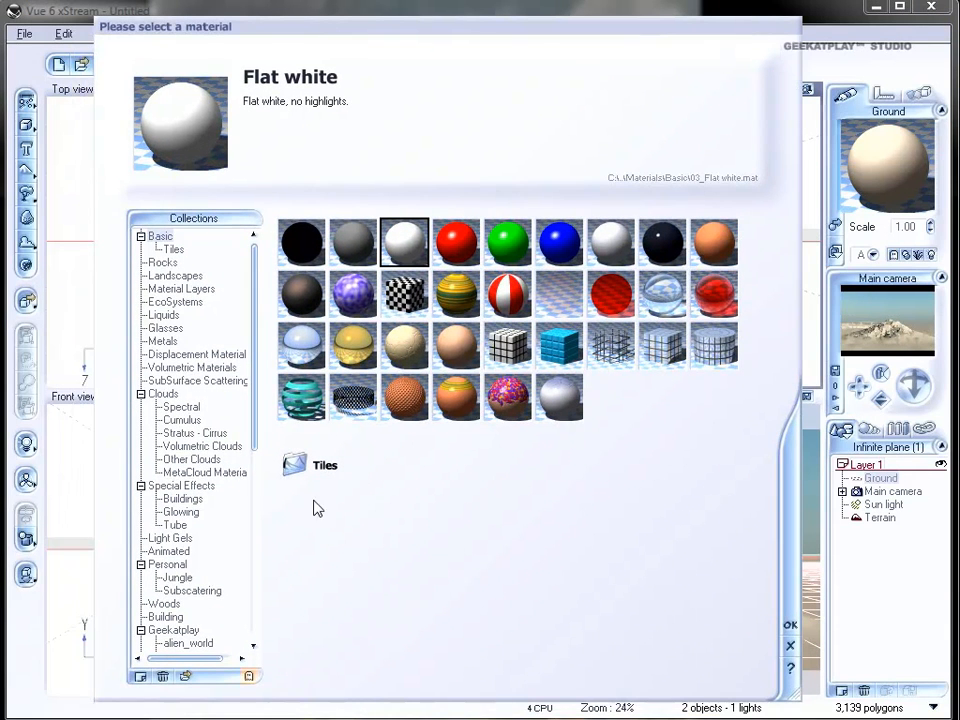
drag(255, 353, 255, 540)
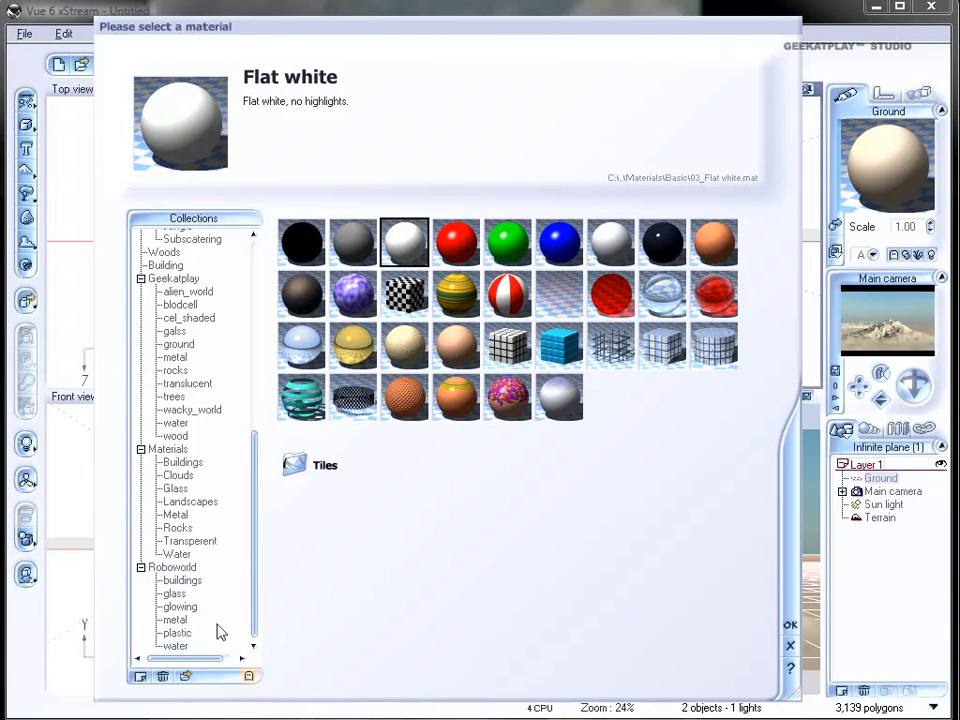
click(206, 503)
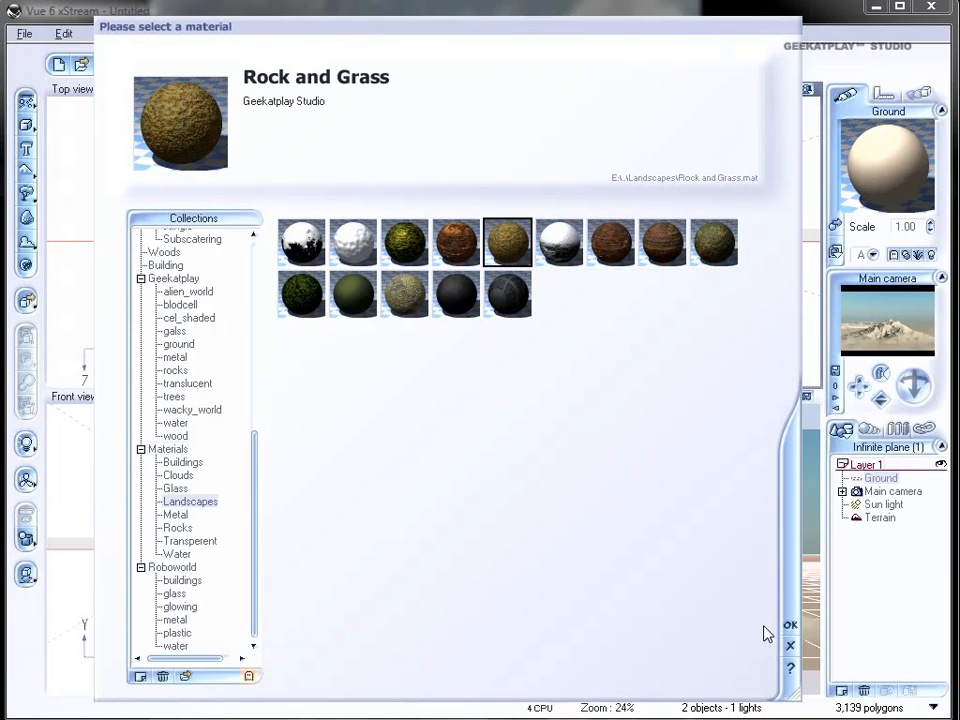
click(789, 628)
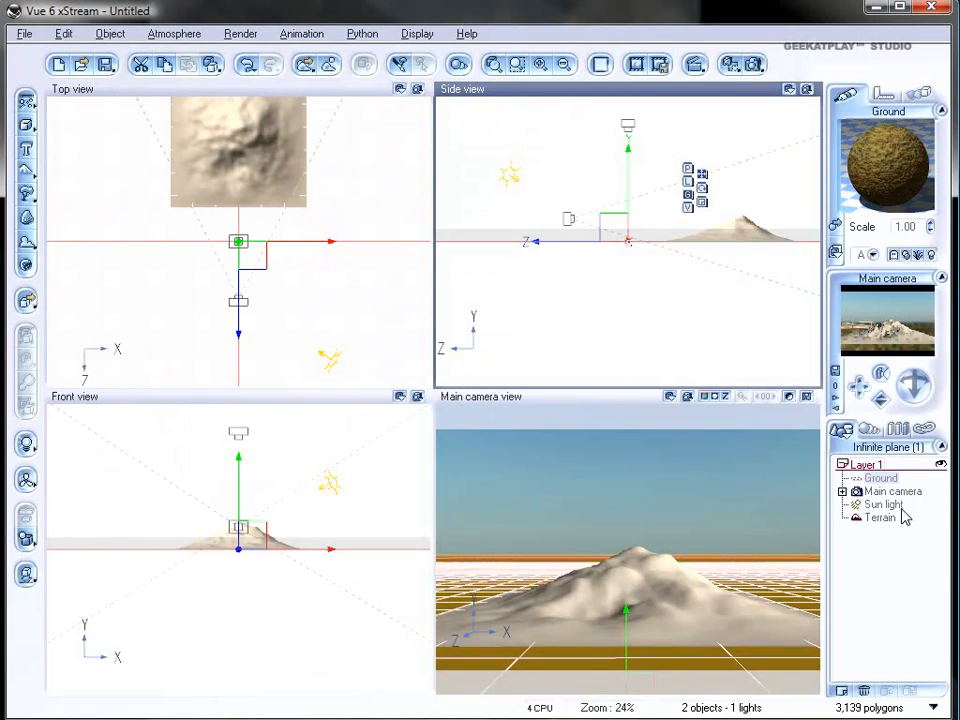
Apply the Rock and Grass landscape material to the terrain.
click(883, 520)
click(835, 226)
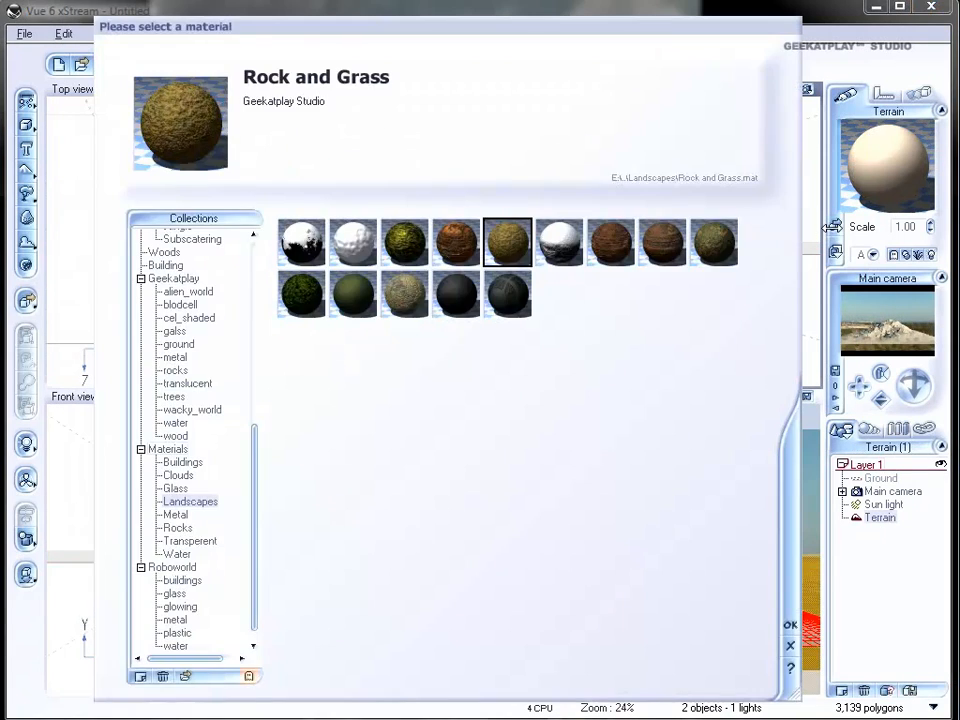
click(789, 628)
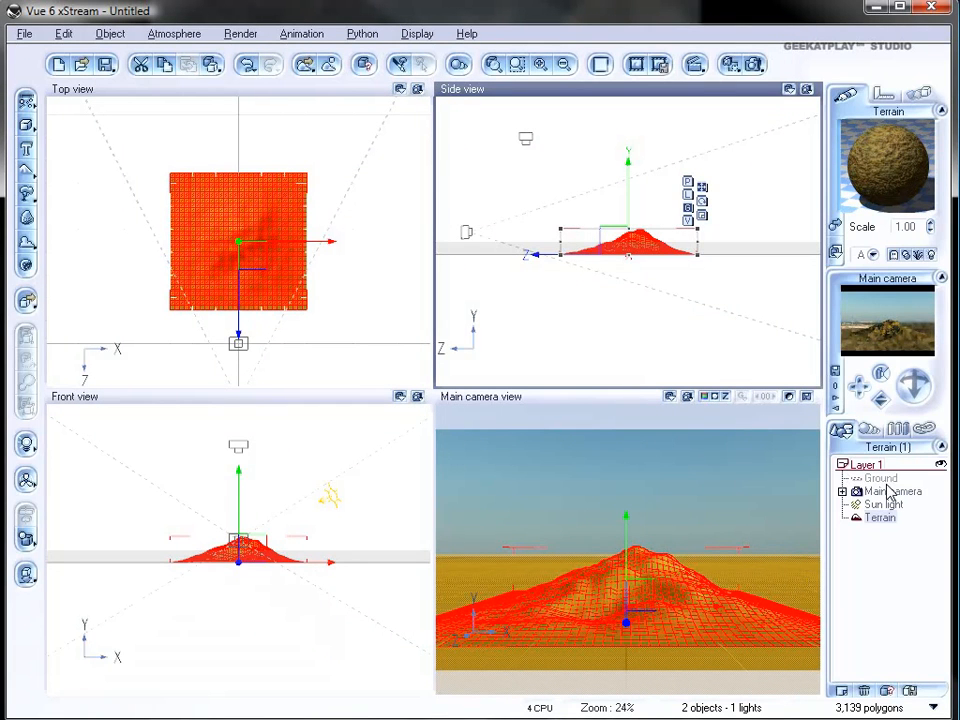
Move the main camera closer to the terrain in the side view and lower it slightly.
click(890, 492)
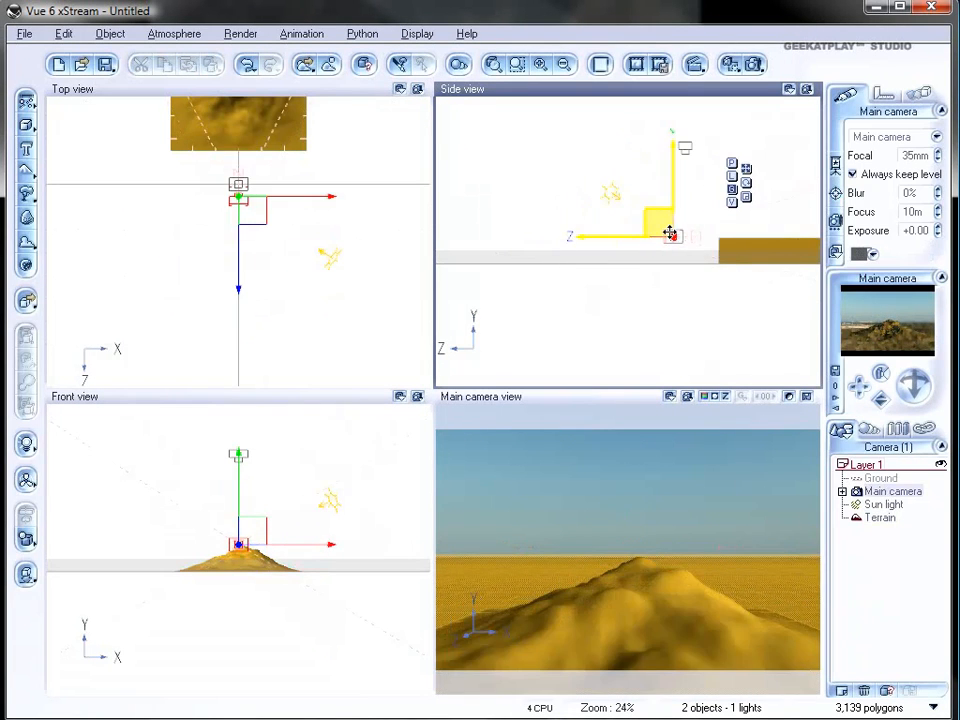
drag(670, 238, 676, 240)
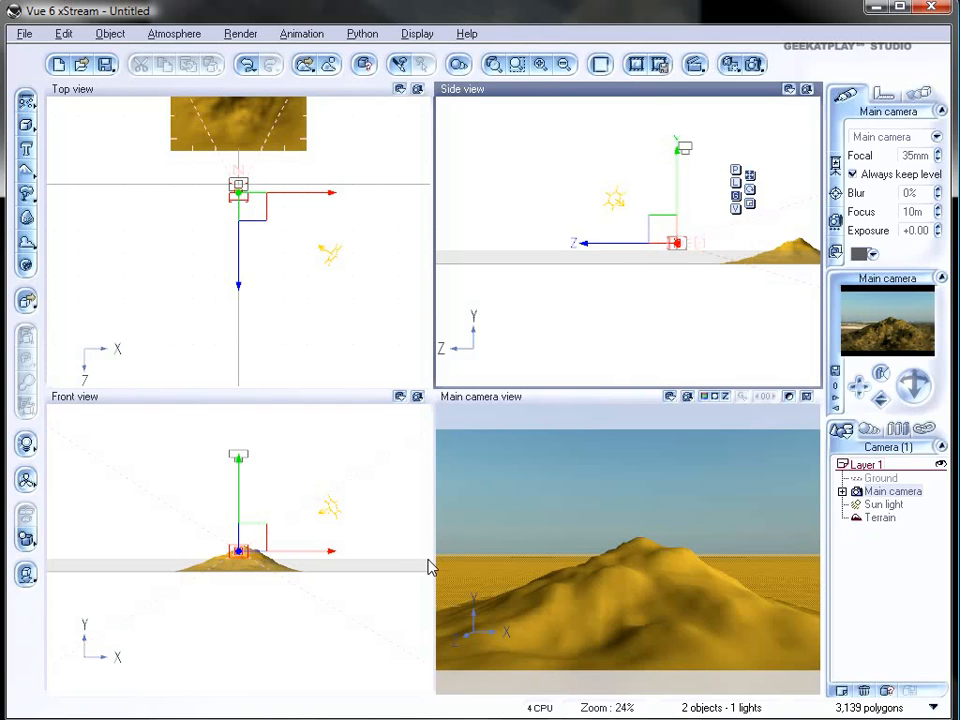
Show the animation timeline without using the wizard, and add a keyframe to all of the main camera's properties at 0 seconds.
click(695, 66)
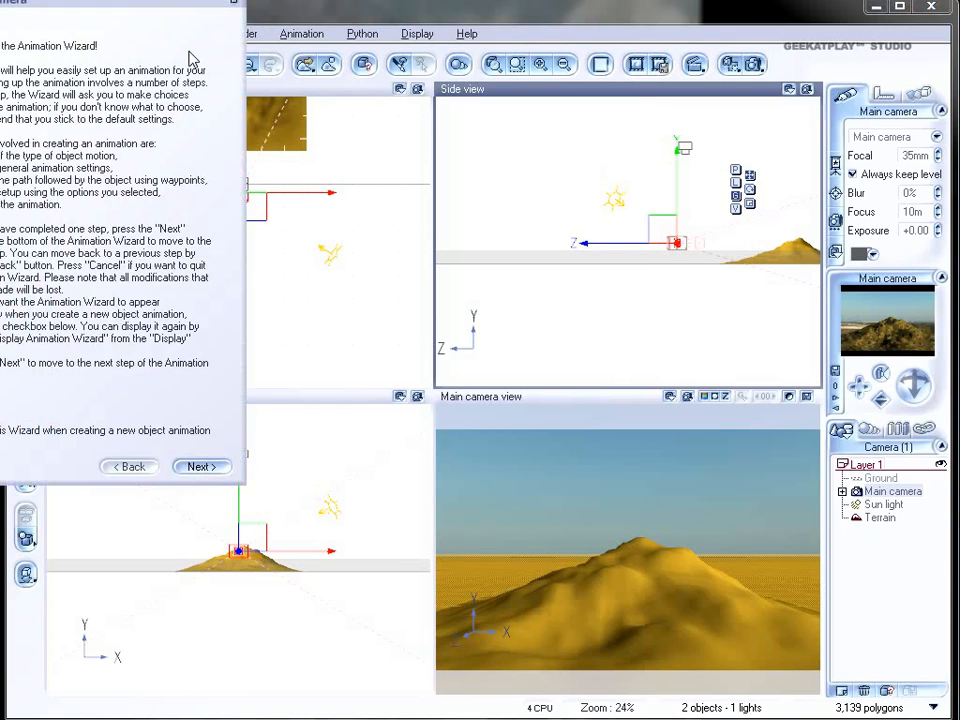
click(232, 7)
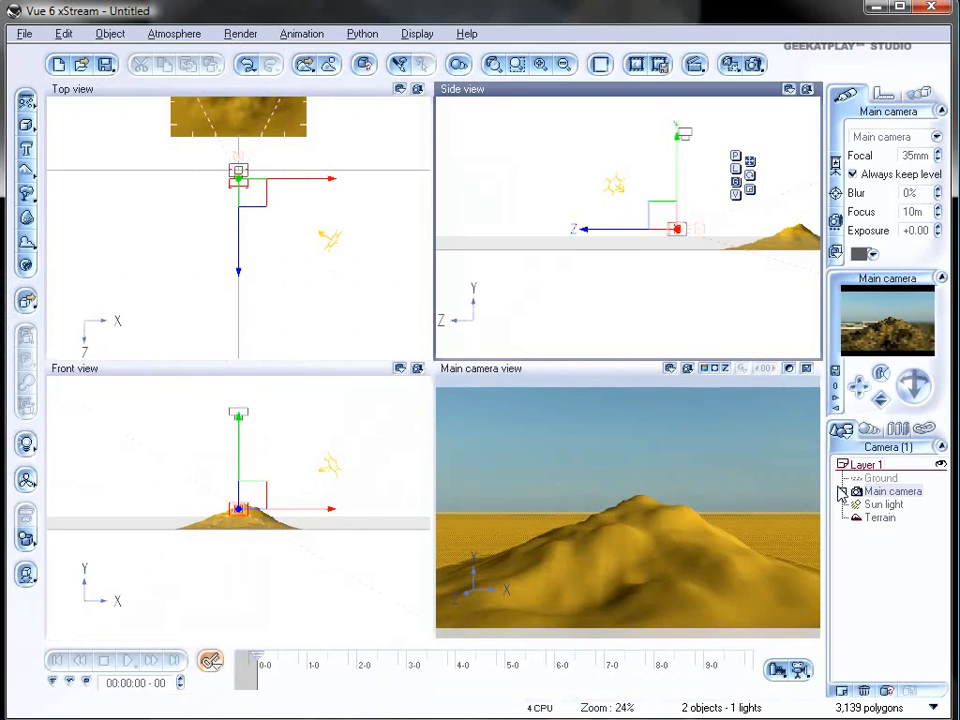
click(842, 492)
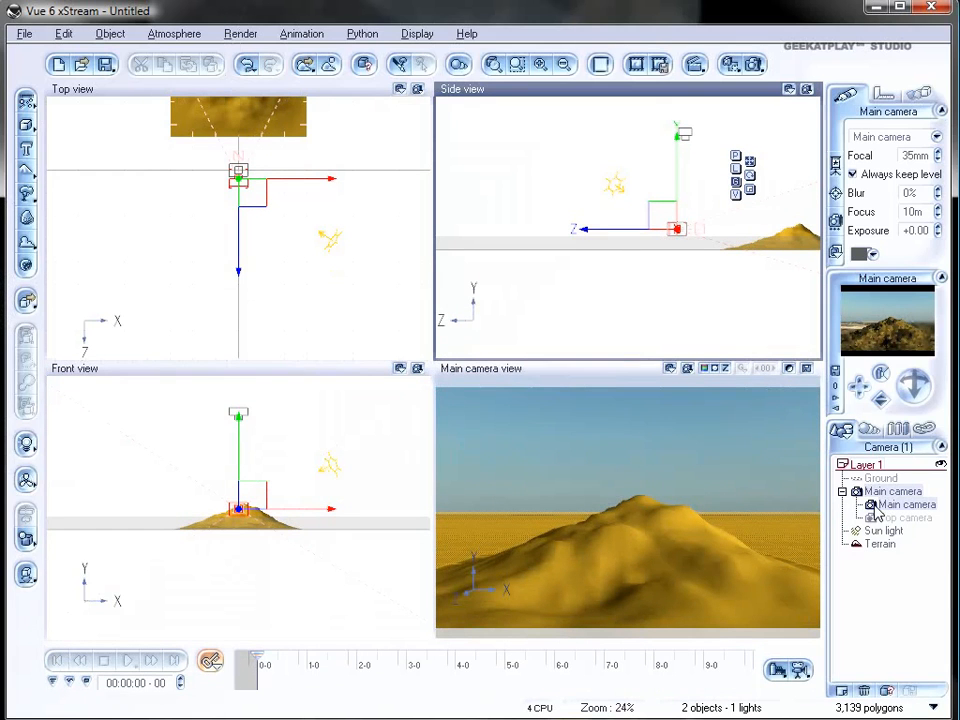
click(215, 663)
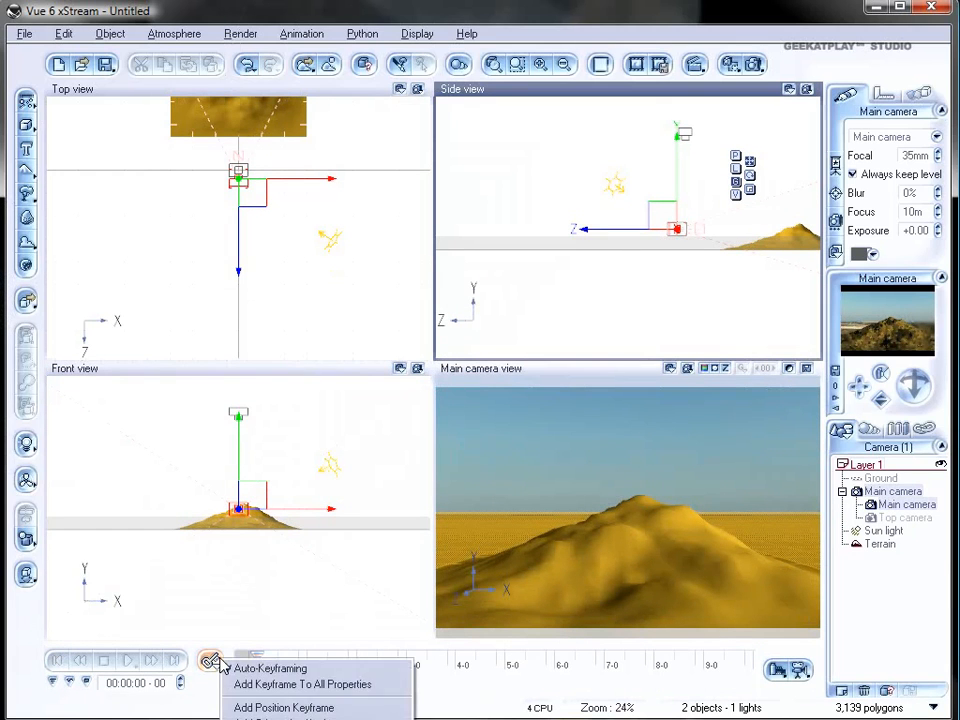
click(306, 683)
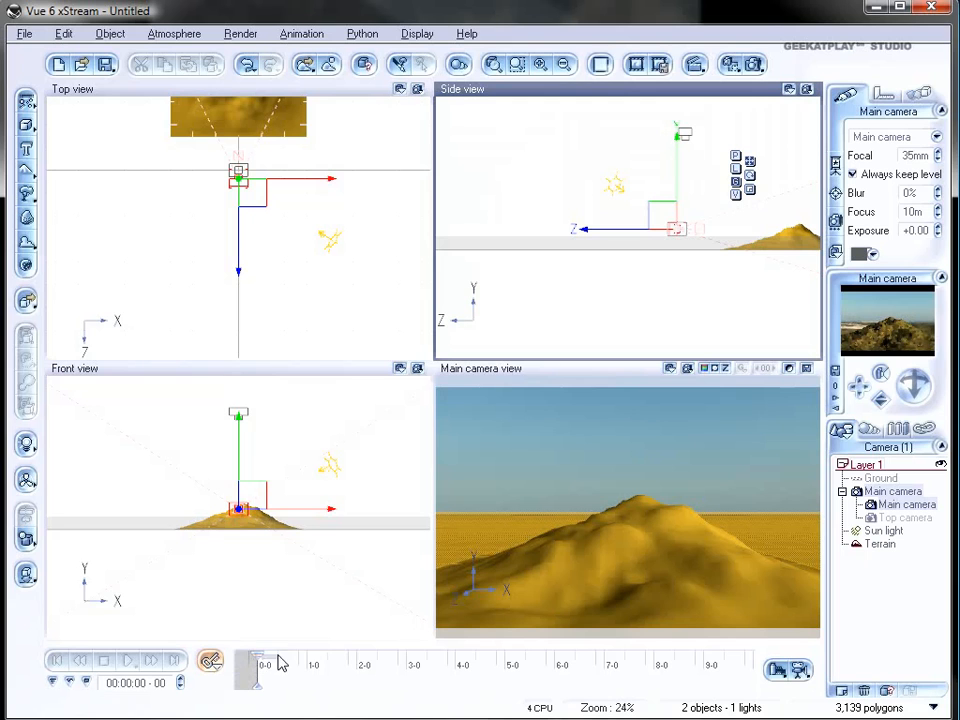
Keyframe the main camera at 00:00:01-00 by moving it back from the terrain and upward in the side view.
drag(256, 655, 309, 654)
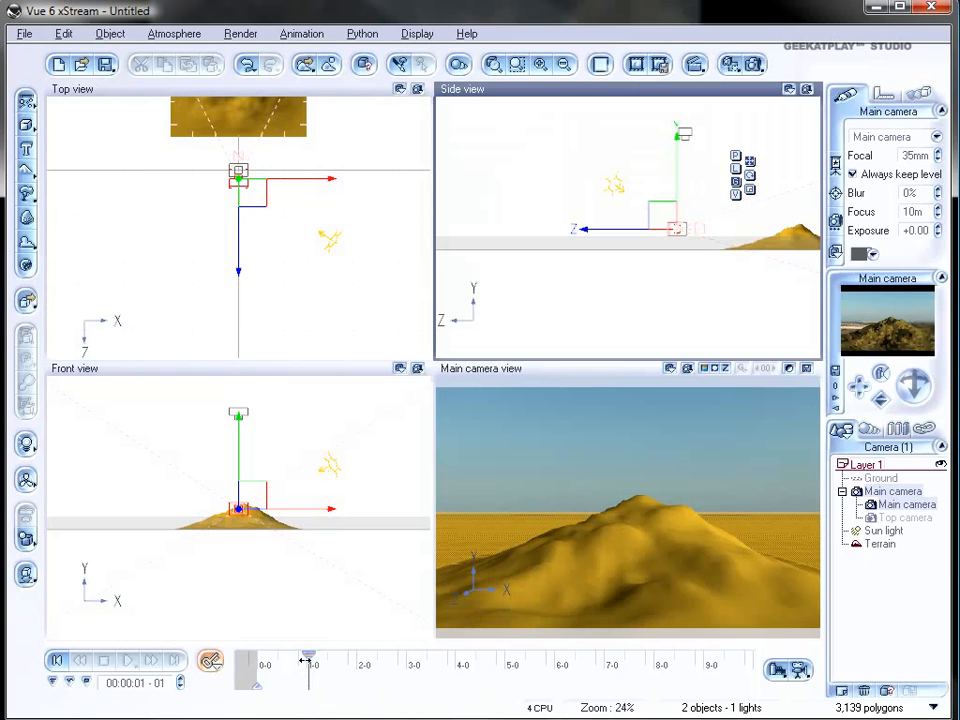
drag(308, 655, 307, 656)
drag(622, 231, 485, 194)
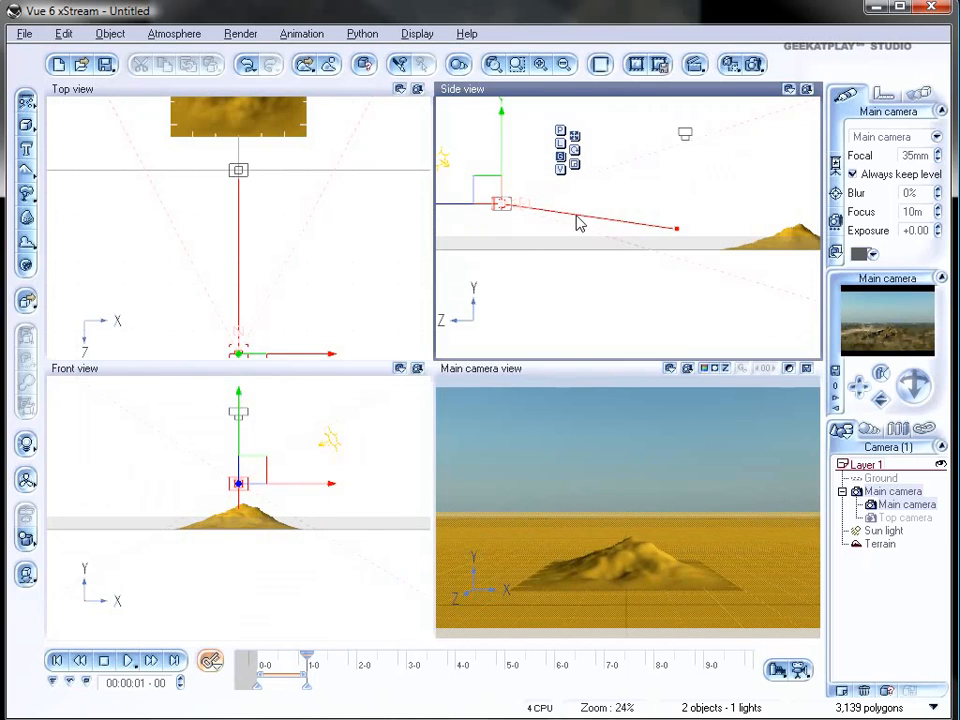
Set the main camera's Y position to 10 km at 00:00:03-00 on the timeline.
scroll(577, 222, down, 4)
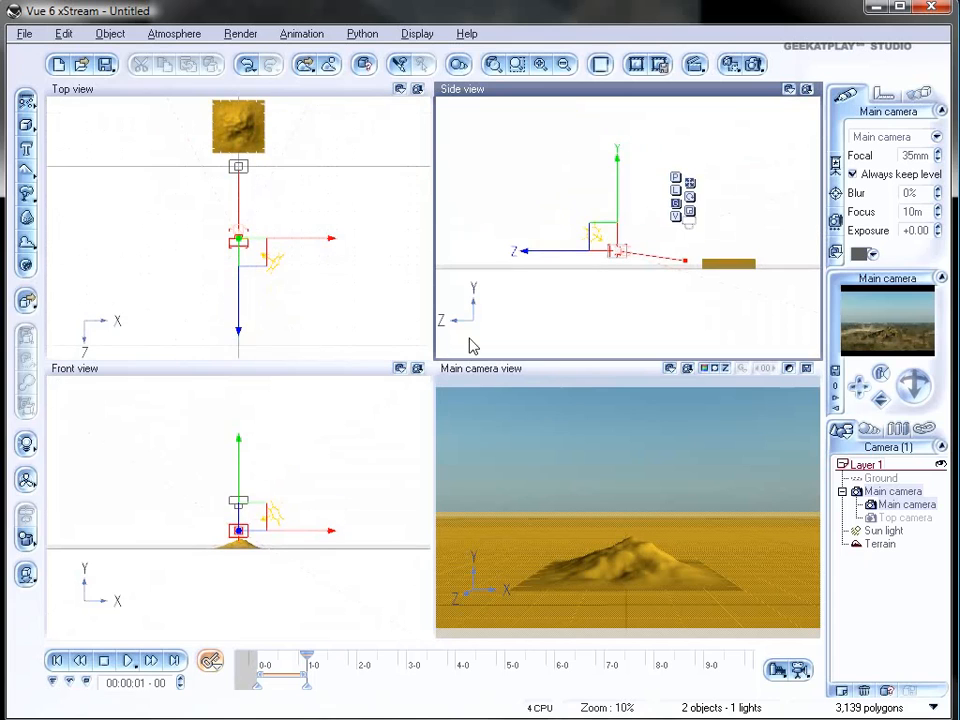
drag(307, 660, 406, 651)
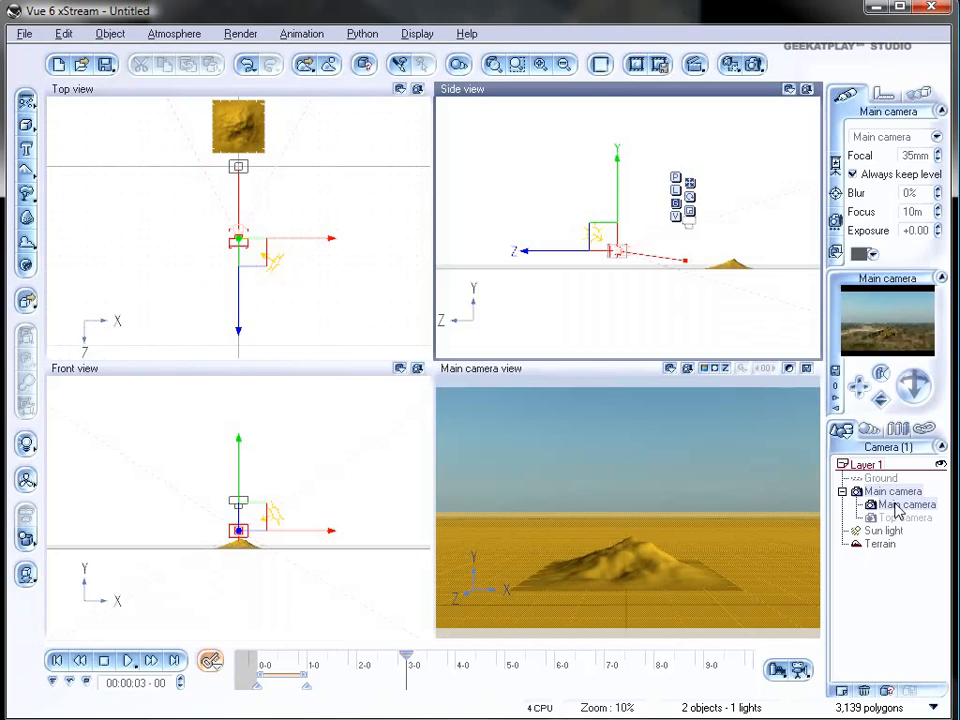
click(884, 95)
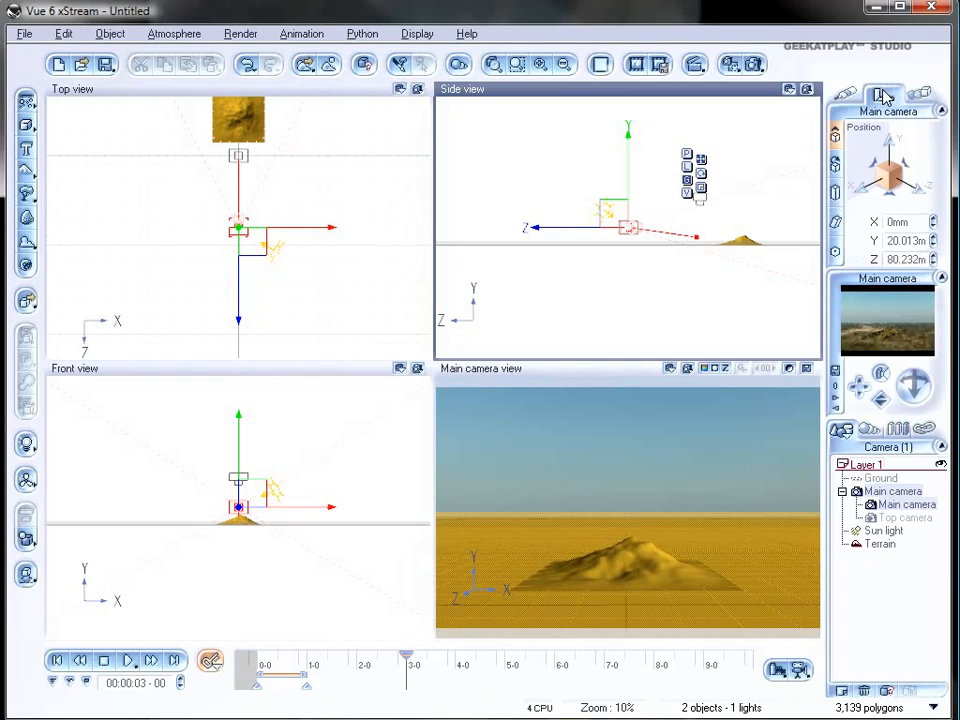
click(928, 240)
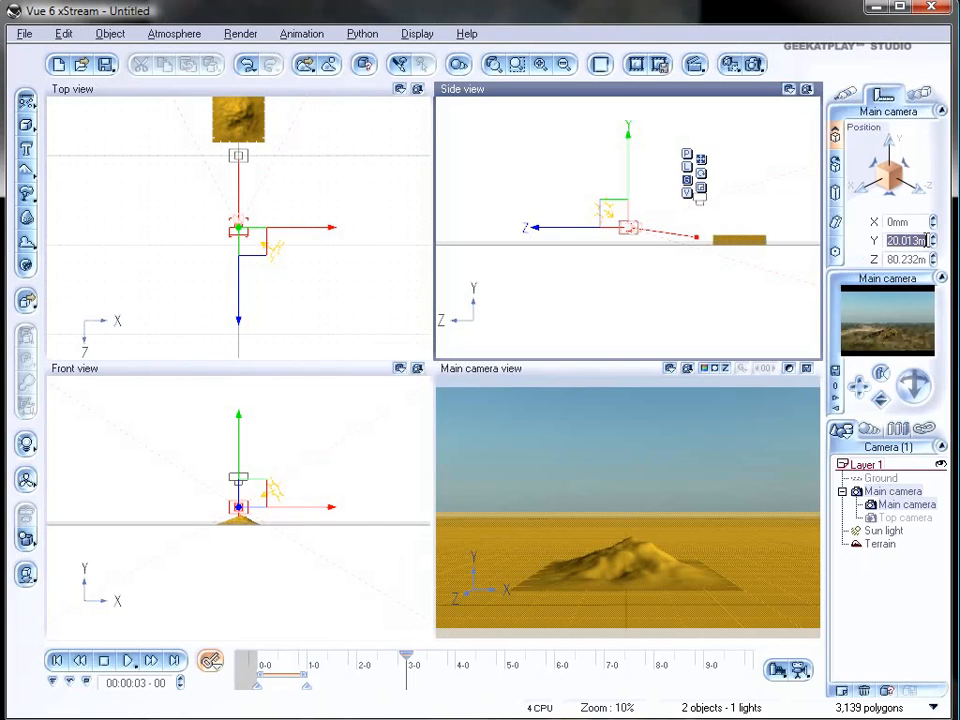
text(10km)
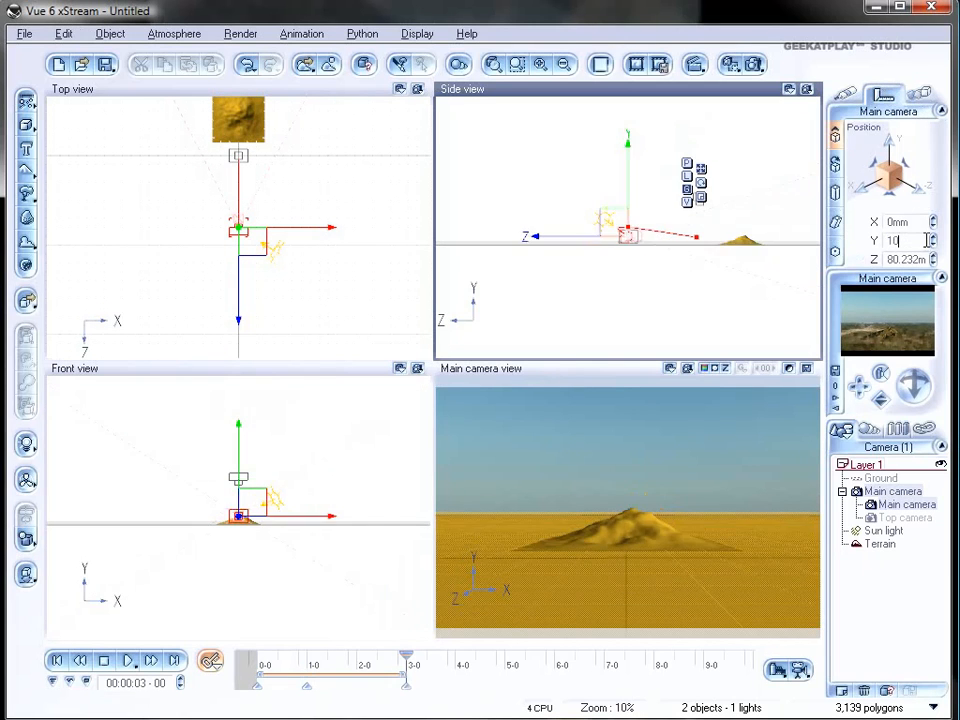
key(Return)
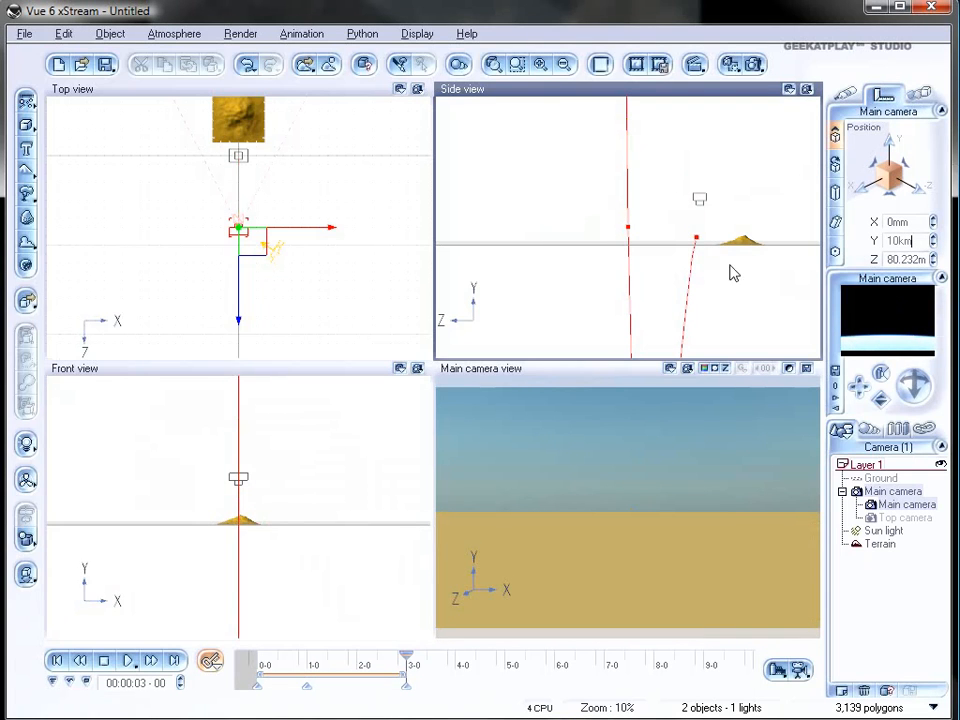
Examine the camera path around the terrain in the side view and check the camera preview at 00:00:02-19.
right_drag(673, 268, 645, 177)
scroll(644, 177, down, 3)
right_drag(671, 233, 681, 193)
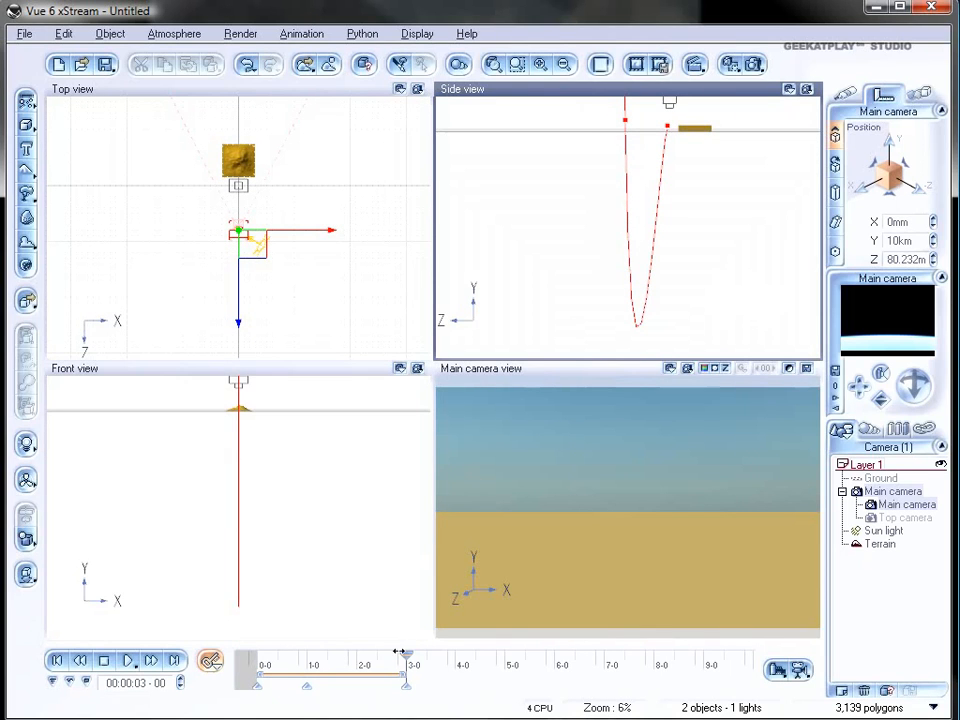
mouse_move(405, 655)
mouse_down()
mouse_move(293, 655)
mouse_move(396, 655)
mouse_up()
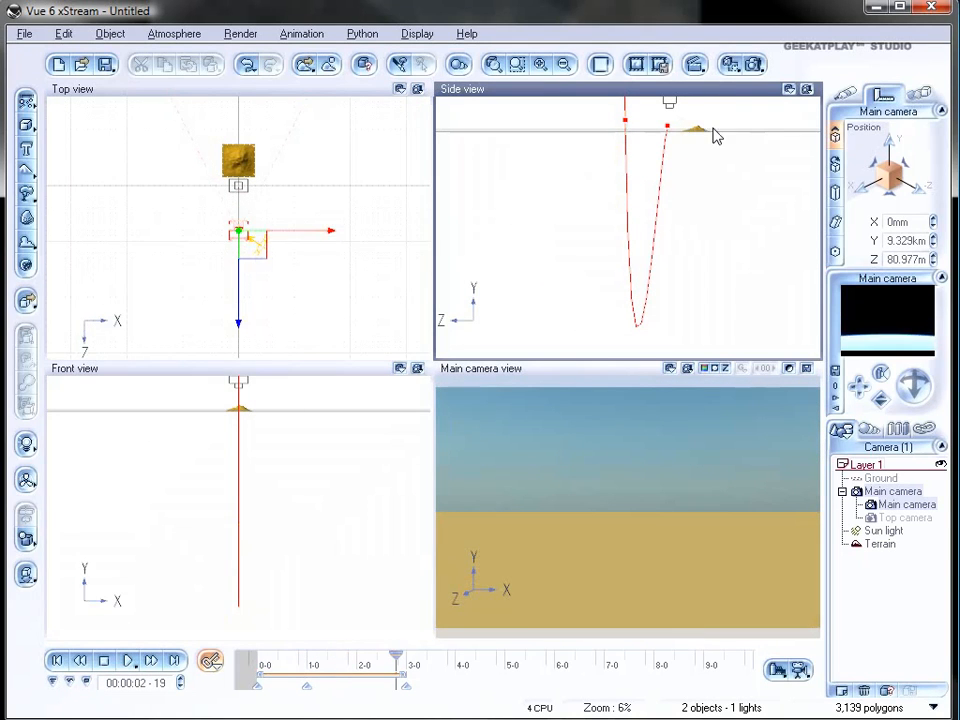
Shorten the tangent handle at the one-second waypoint in the side view so the camera path curves smoothly above the ground.
right_drag(716, 136, 727, 230)
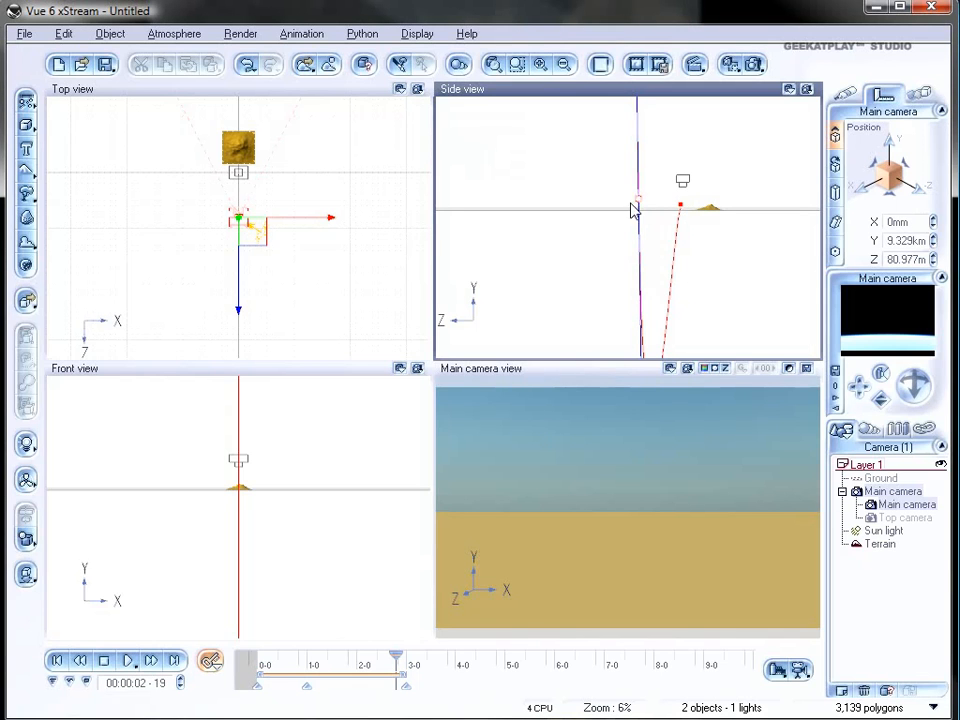
scroll(632, 210, down, 5)
scroll(650, 277, down, 3)
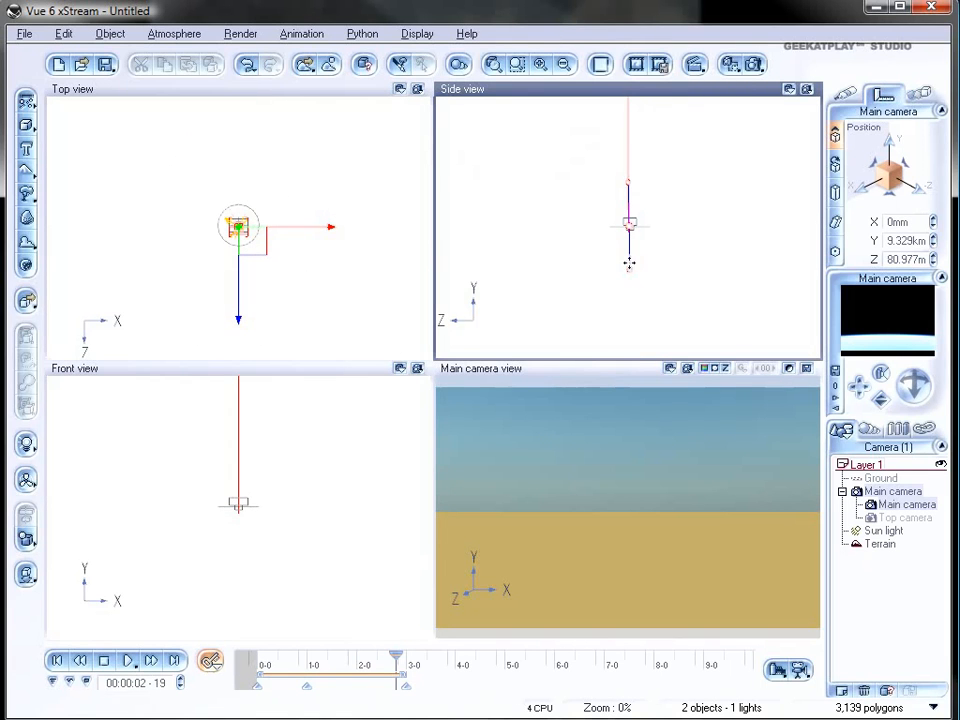
scroll(638, 244, up, 5)
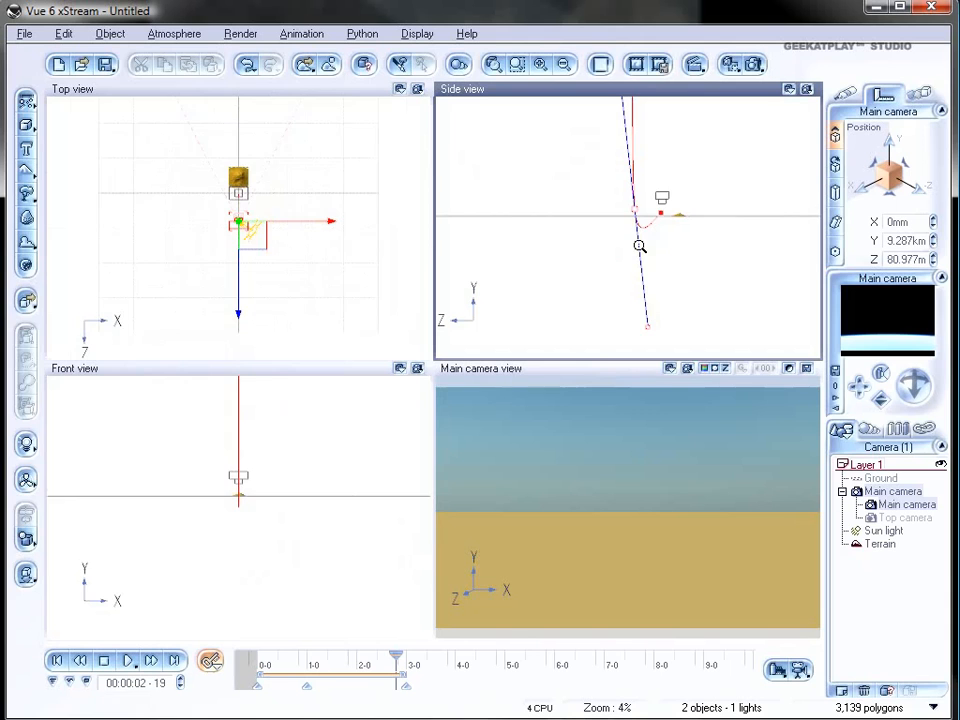
scroll(663, 286, down, 1)
drag(646, 326, 646, 238)
scroll(646, 238, up, 4)
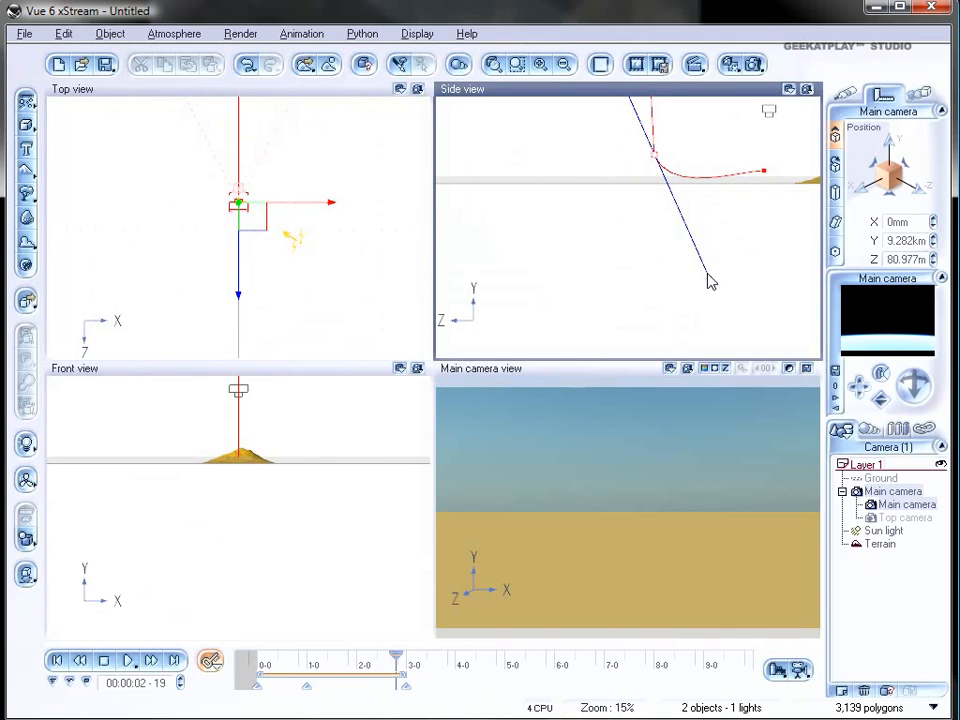
drag(709, 277, 692, 218)
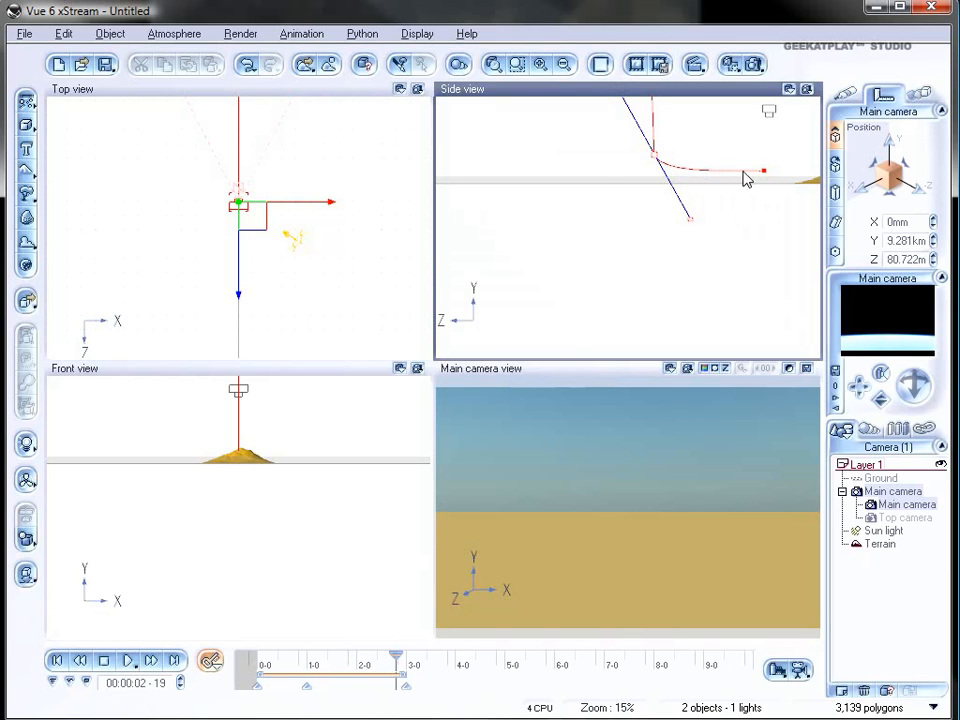
Follow the camera path upward in the side view to examine the camera near its highest point.
scroll(611, 229, down, 5)
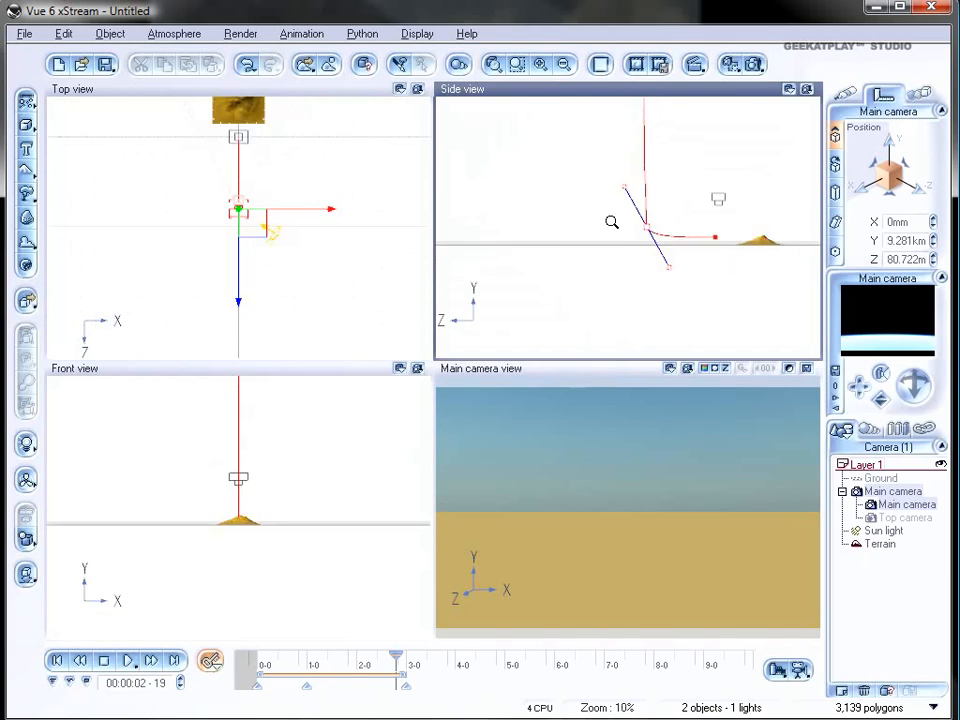
right_drag(611, 163, 657, 315)
mouse_move(638, 170)
right_down()
mouse_move(627, 300)
mouse_move(626, 291)
right_up()
scroll(626, 272, down, 4)
scroll(624, 266, down, 2)
right_drag(611, 199, 603, 354)
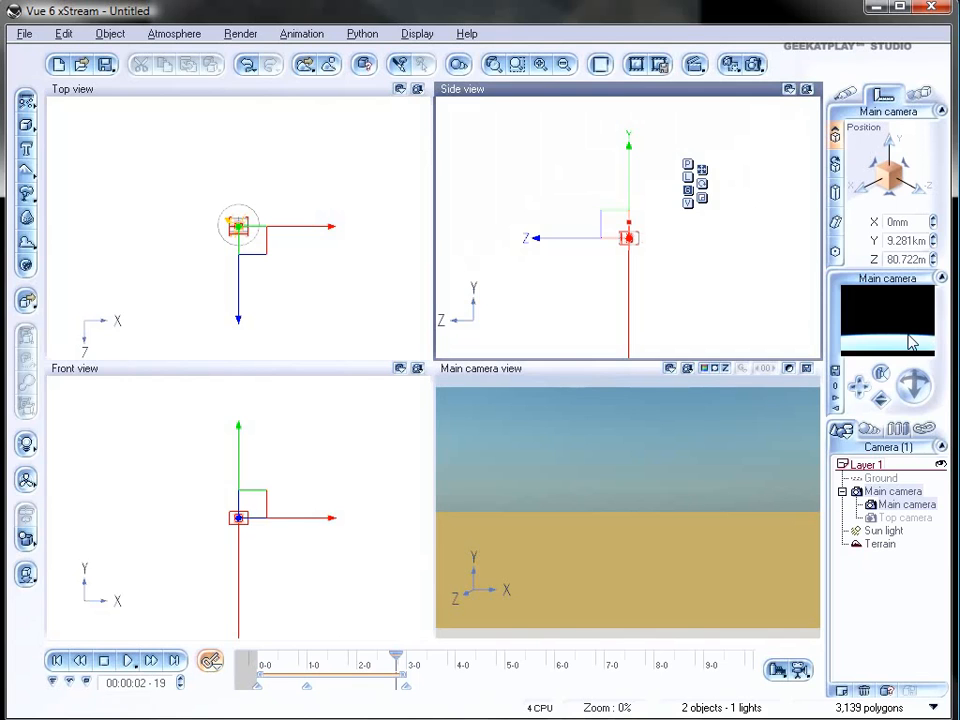
Set the aerial perspective to 2 in the Atmosphere Editor's Sky, Fog and Haze settings and decline animating the atmosphere.
right_click(867, 343)
click(160, 35)
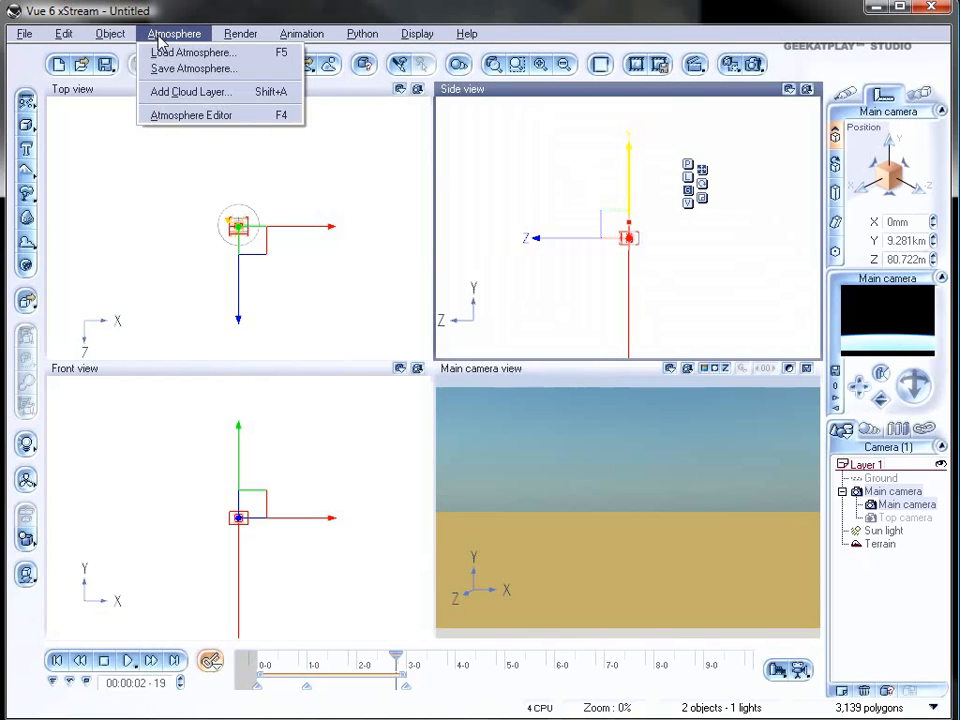
click(199, 115)
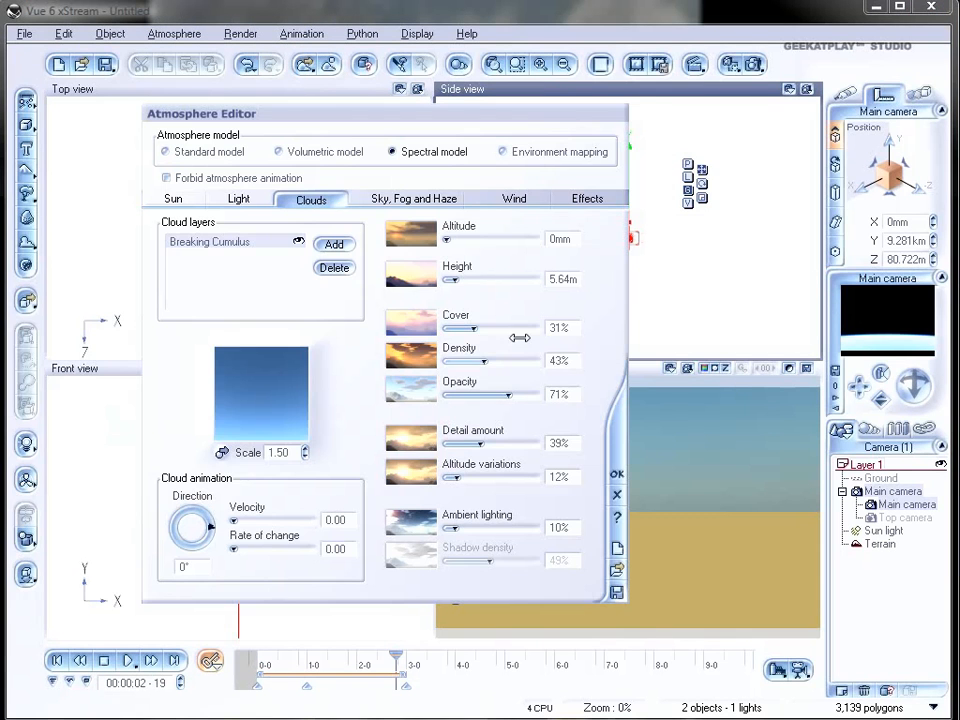
click(412, 199)
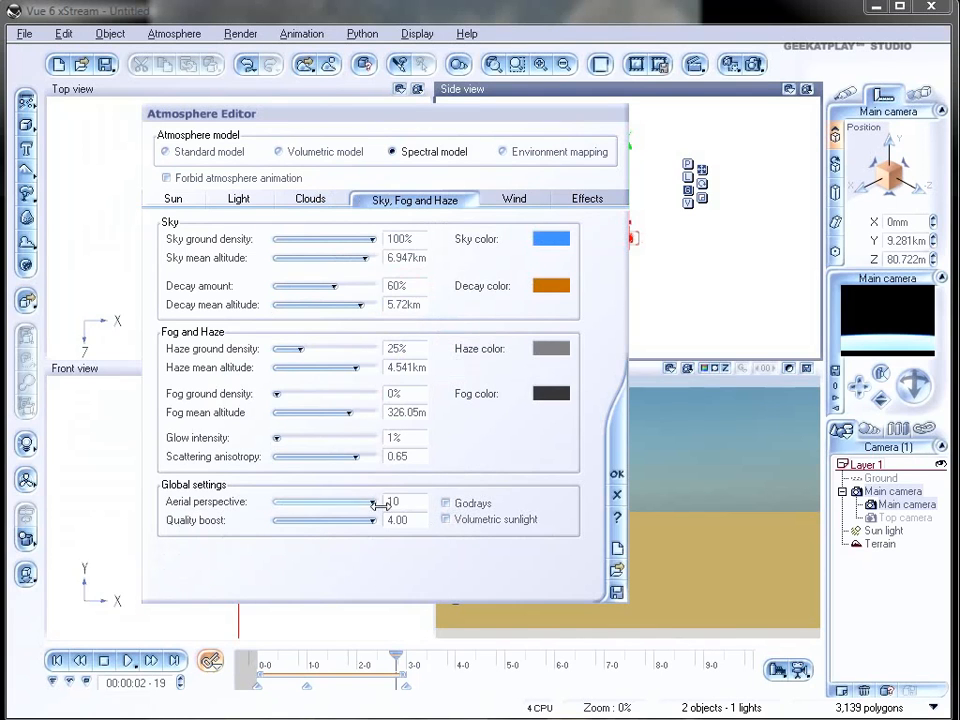
drag(373, 500, 287, 501)
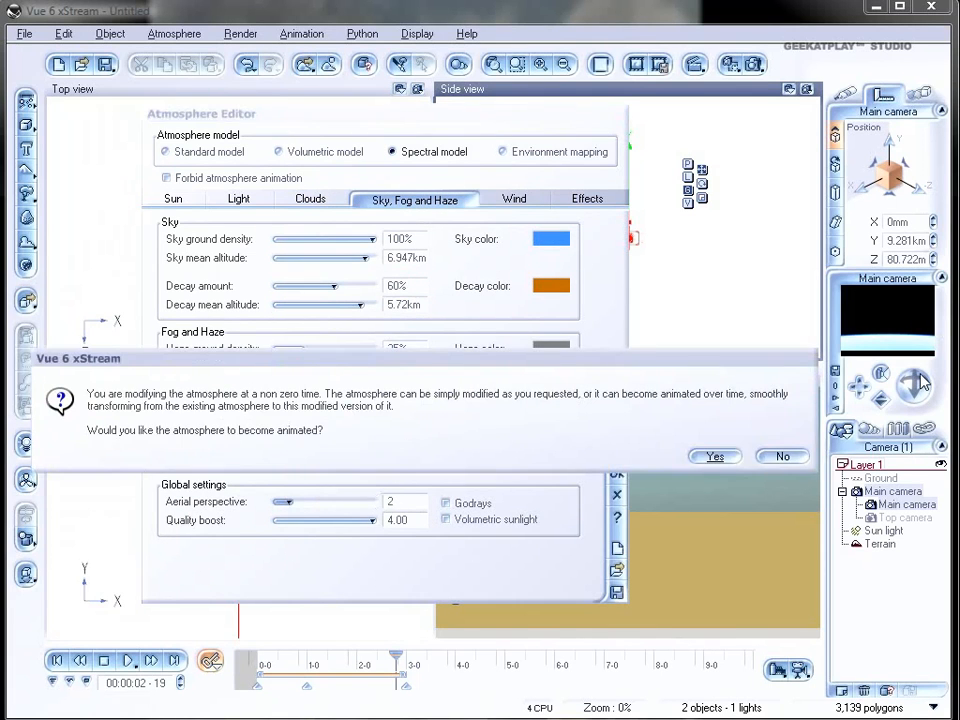
click(727, 455)
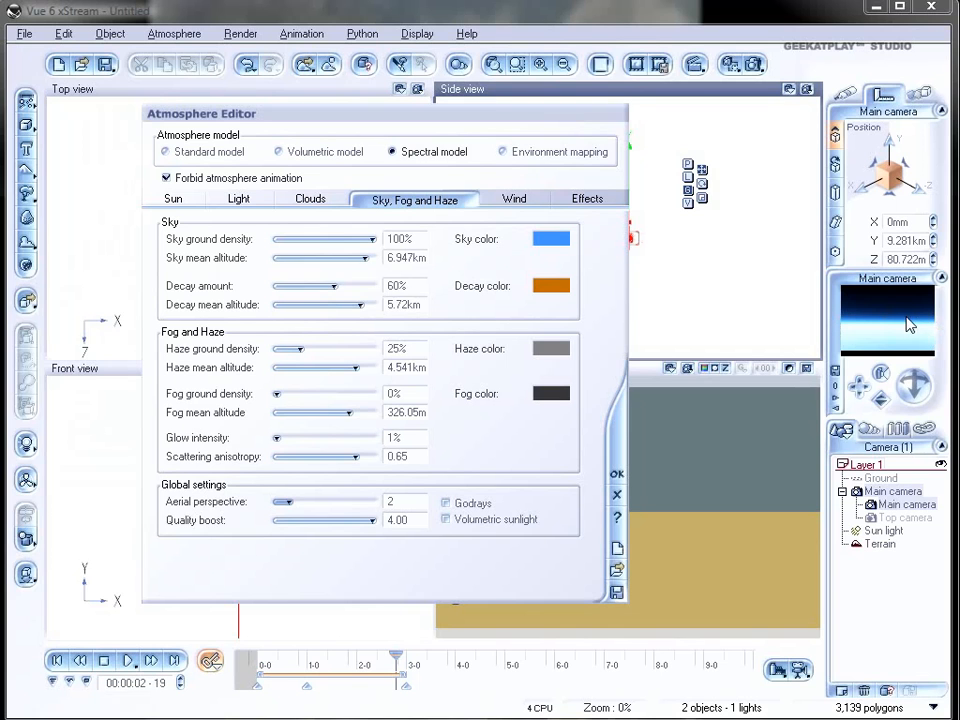
Try an aerial perspective of 20, then return it to 10.
drag(287, 502, 372, 502)
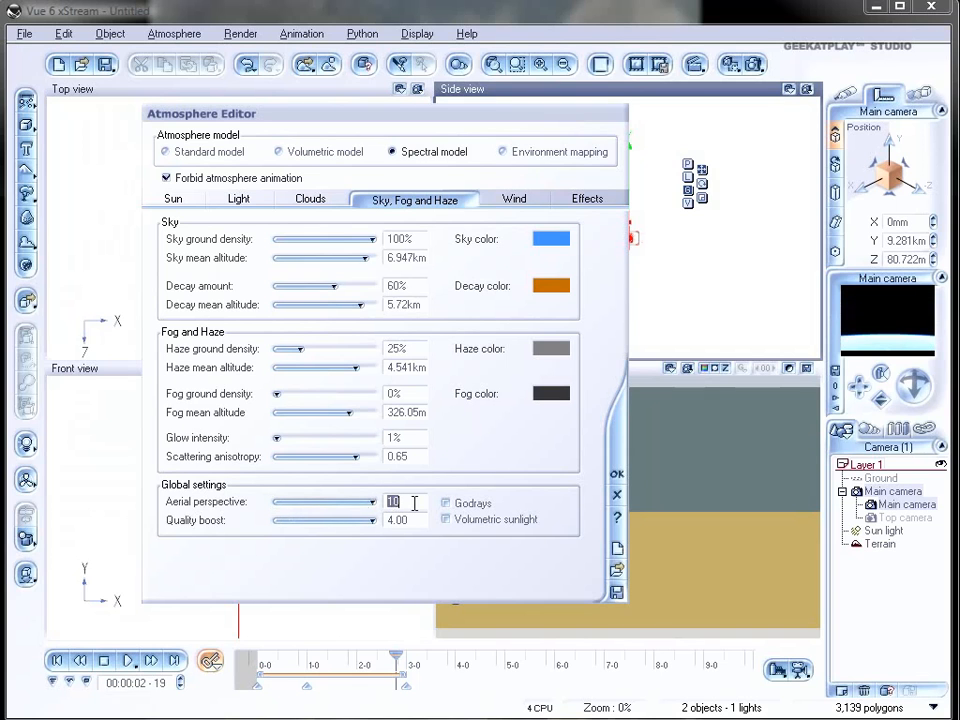
text(20)
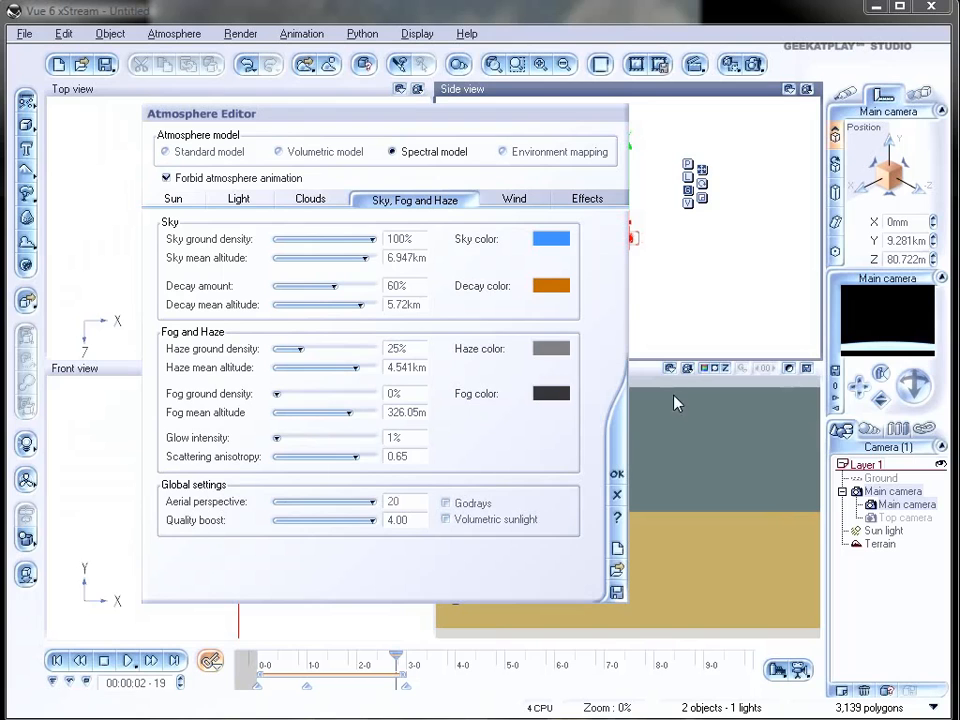
drag(373, 502, 373, 502)
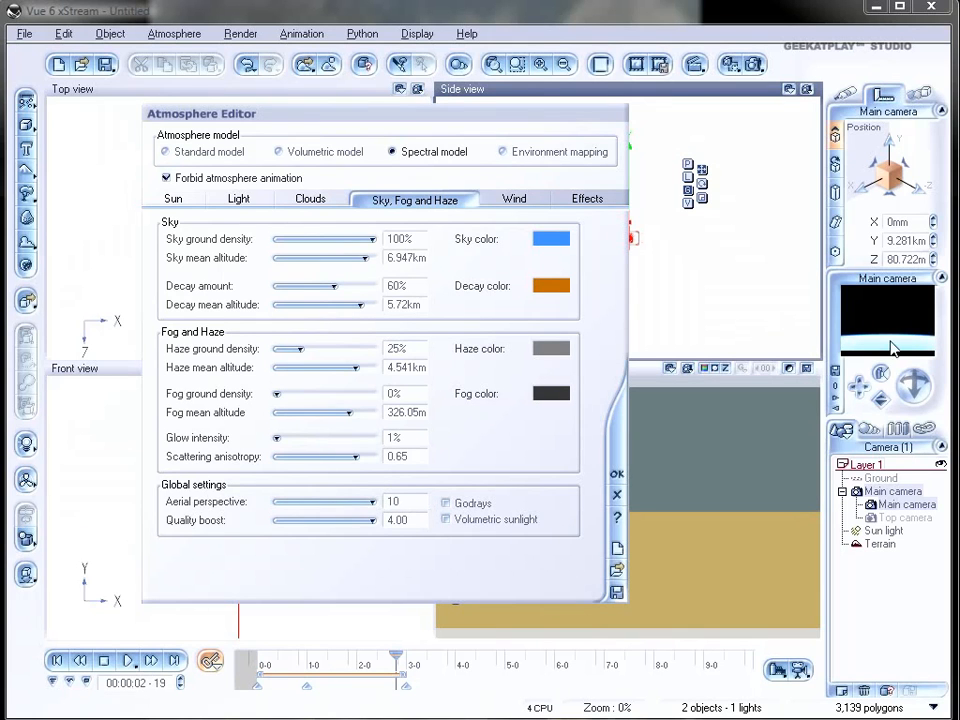
Set the Breaking Cumulus layer to 464 m altitude, 755 m height, 38% cover and 67% density.
click(309, 201)
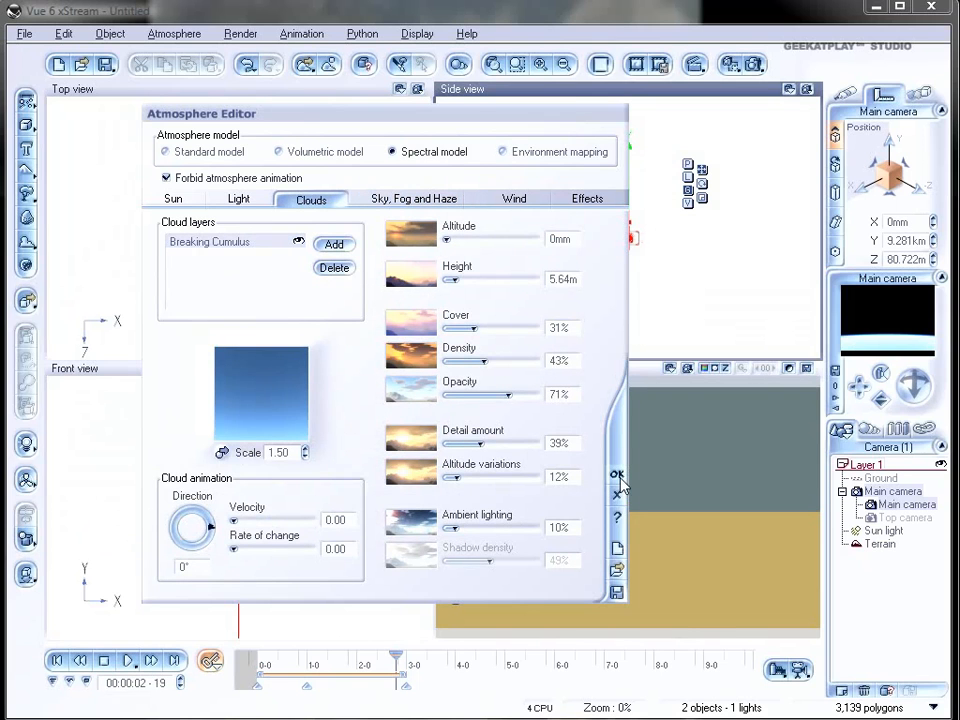
drag(447, 240, 529, 279)
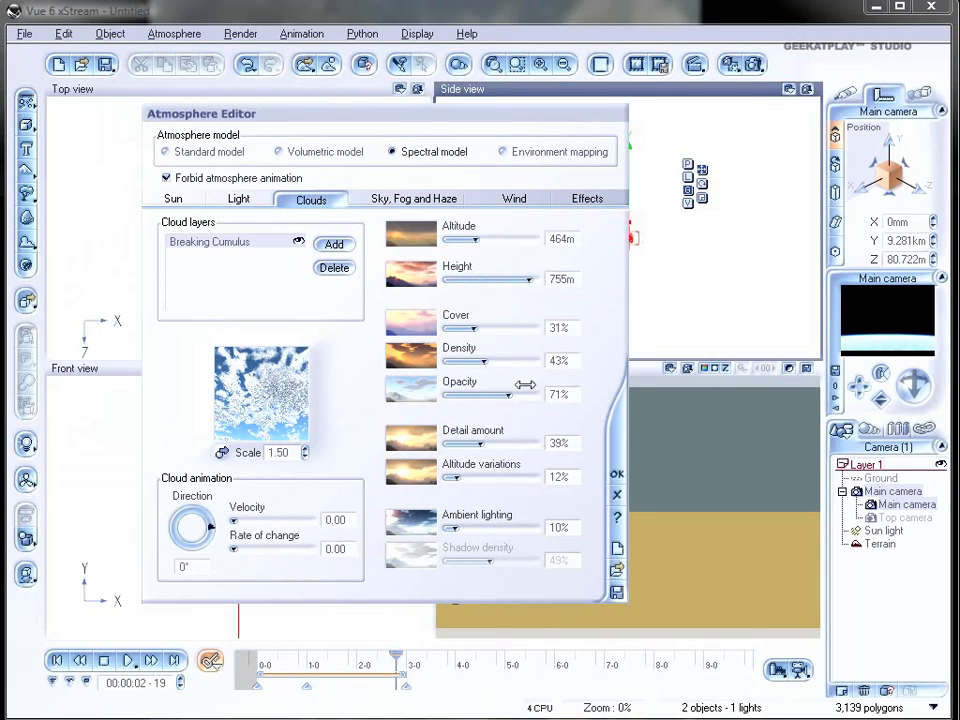
drag(488, 328, 507, 362)
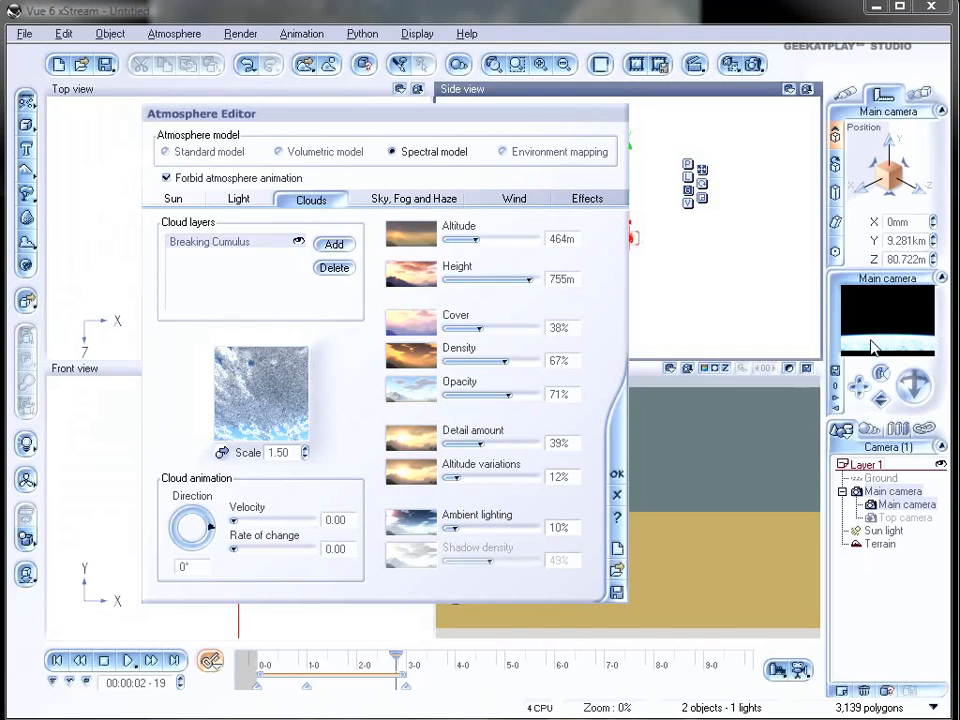
Enable stars in the atmosphere without lens flares and set the number of stars to 100%.
click(582, 205)
click(168, 222)
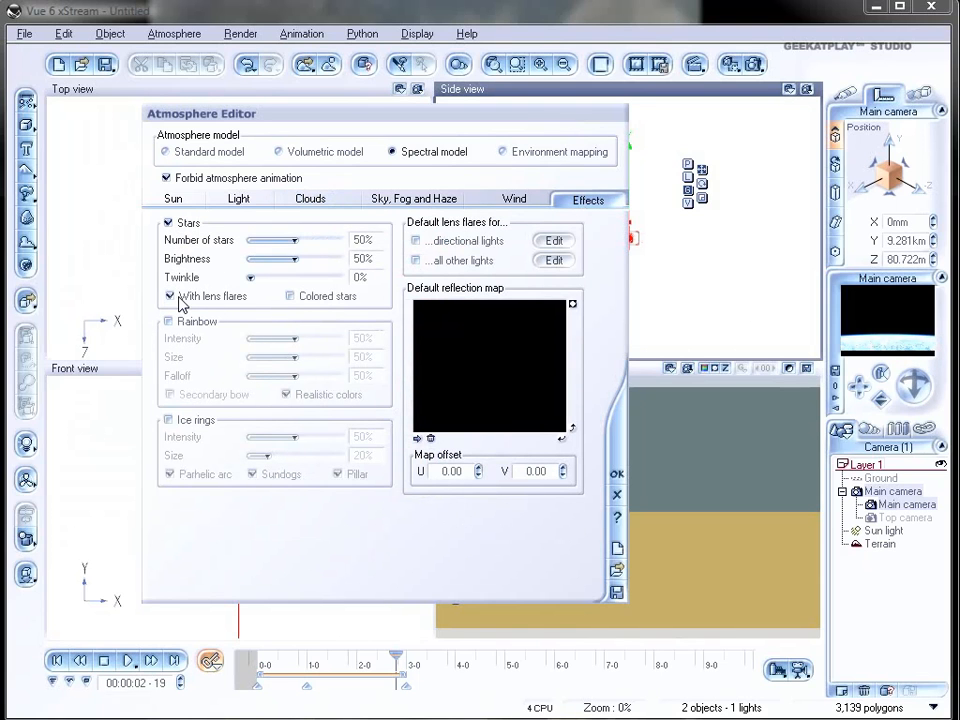
drag(298, 243, 345, 242)
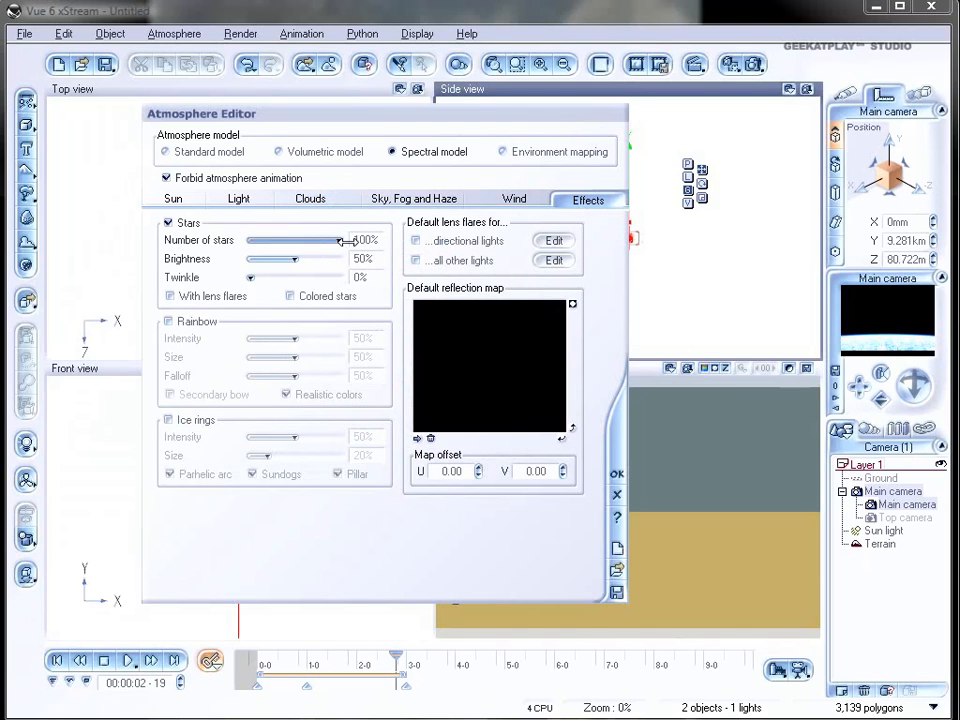
click(874, 299)
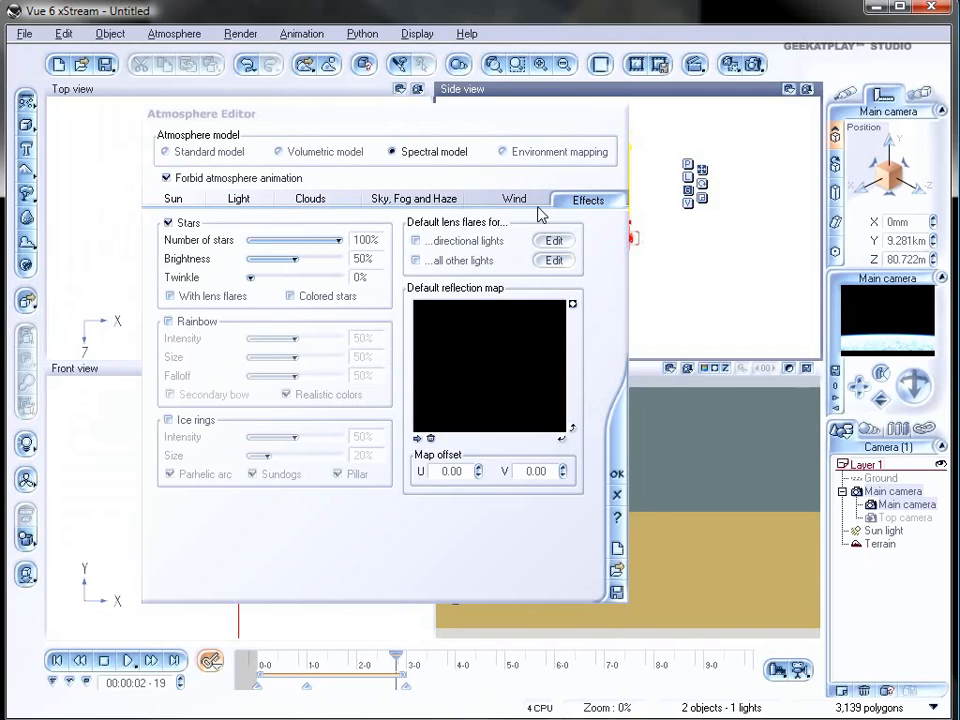
Reduce the sky ground density to 72% and accept the atmosphere changes.
click(452, 202)
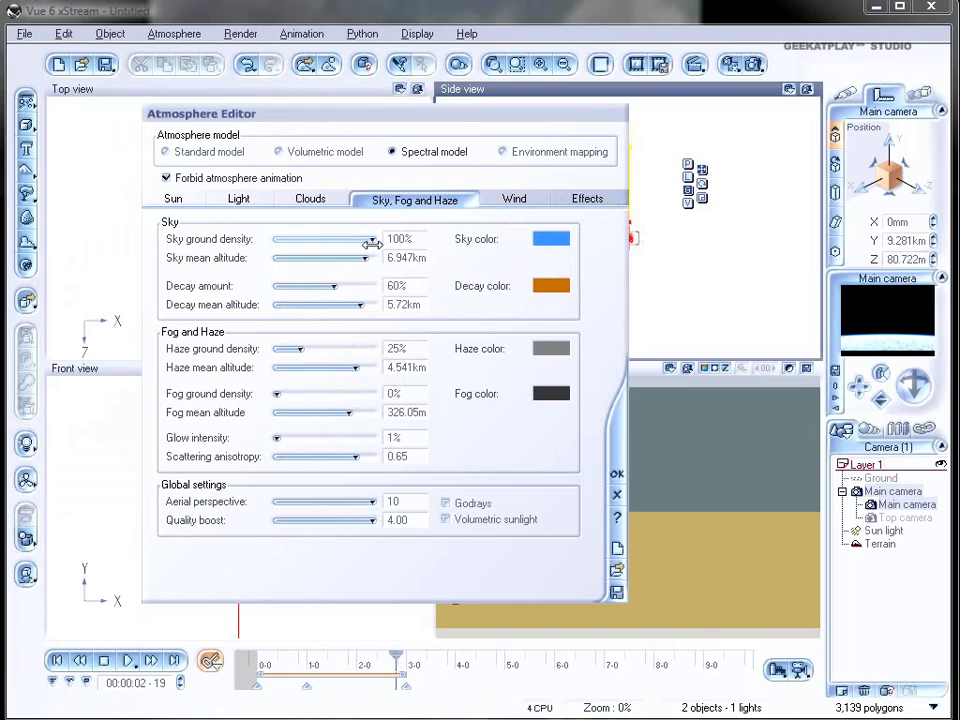
drag(372, 239, 358, 239)
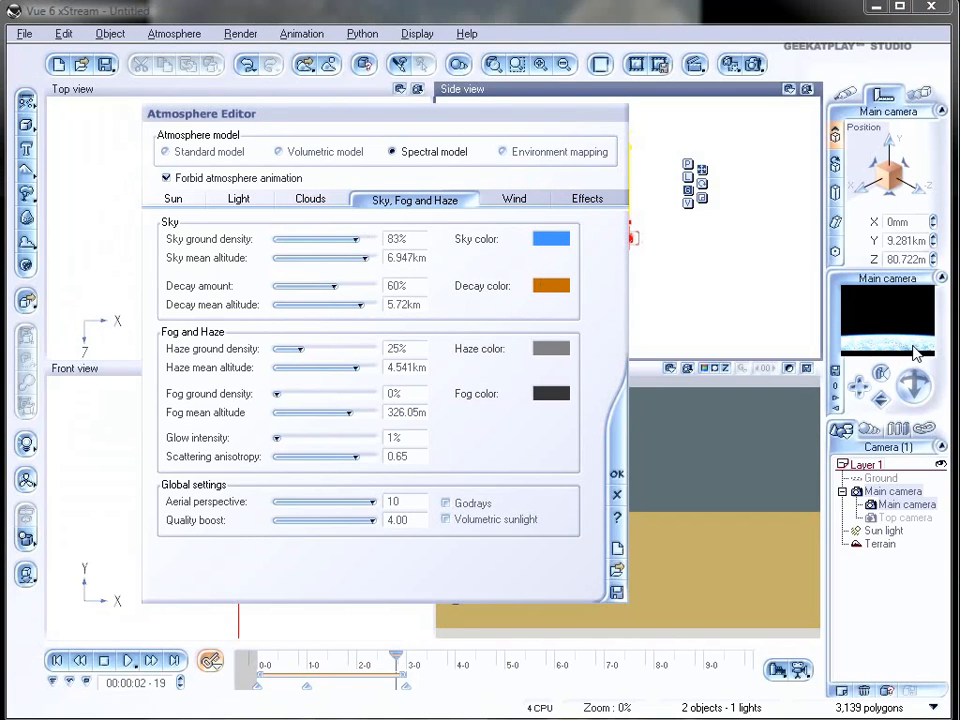
mouse_move(357, 239)
mouse_down()
mouse_move(369, 235)
mouse_move(358, 237)
mouse_up()
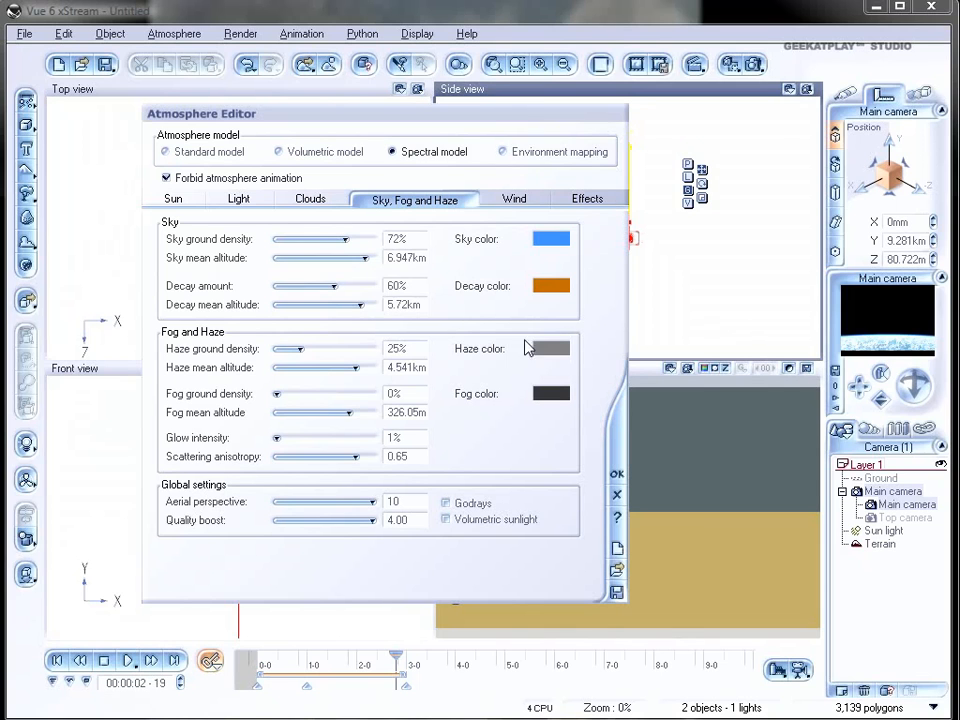
click(619, 476)
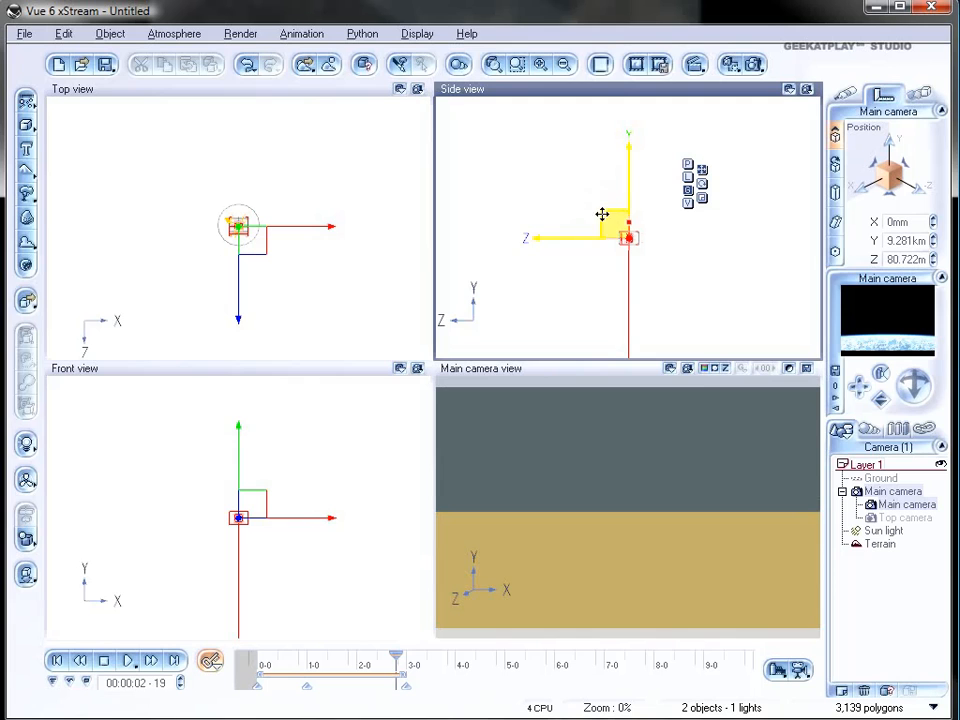
At 00:00:04-00, move the main camera in the side view to about Y 10.78 km and Z 2.737 km.
drag(397, 658, 453, 657)
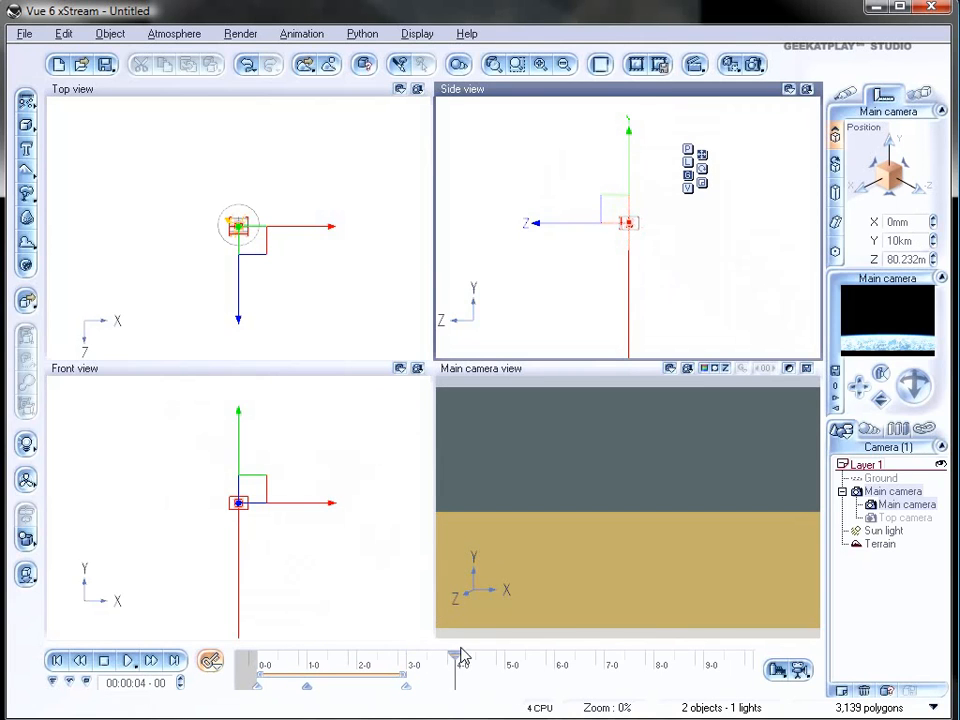
drag(615, 209, 441, 176)
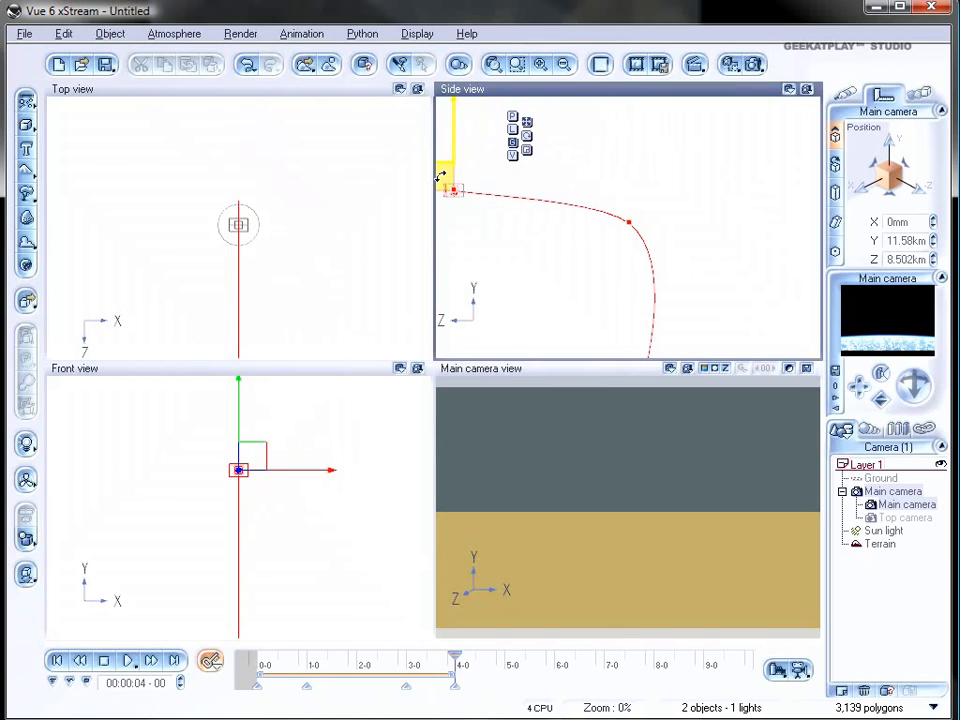
right_drag(580, 252, 616, 228)
scroll(635, 206, down, 3)
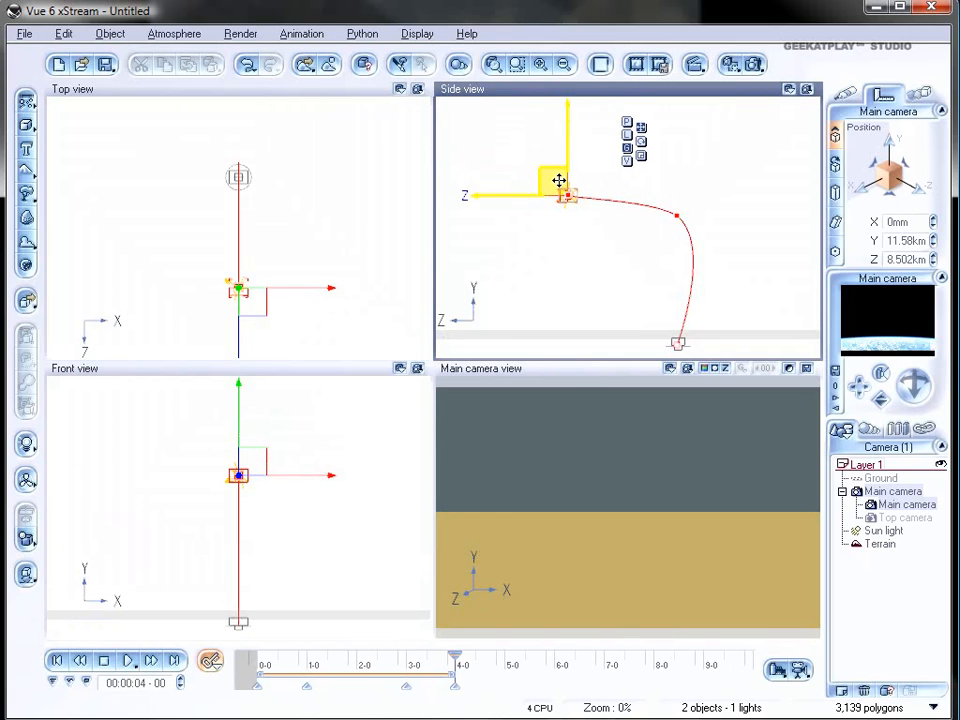
drag(559, 180, 633, 193)
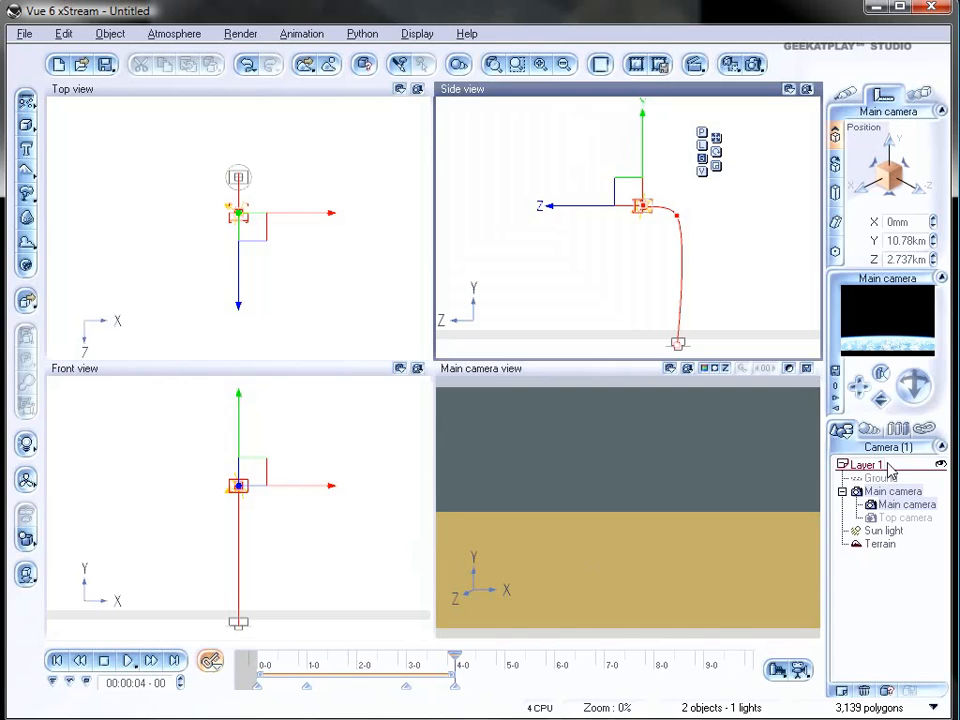
Roll the main camera in the front view at 00:00:04-00 and adjust its roll at 00:00:03-00.
click(847, 95)
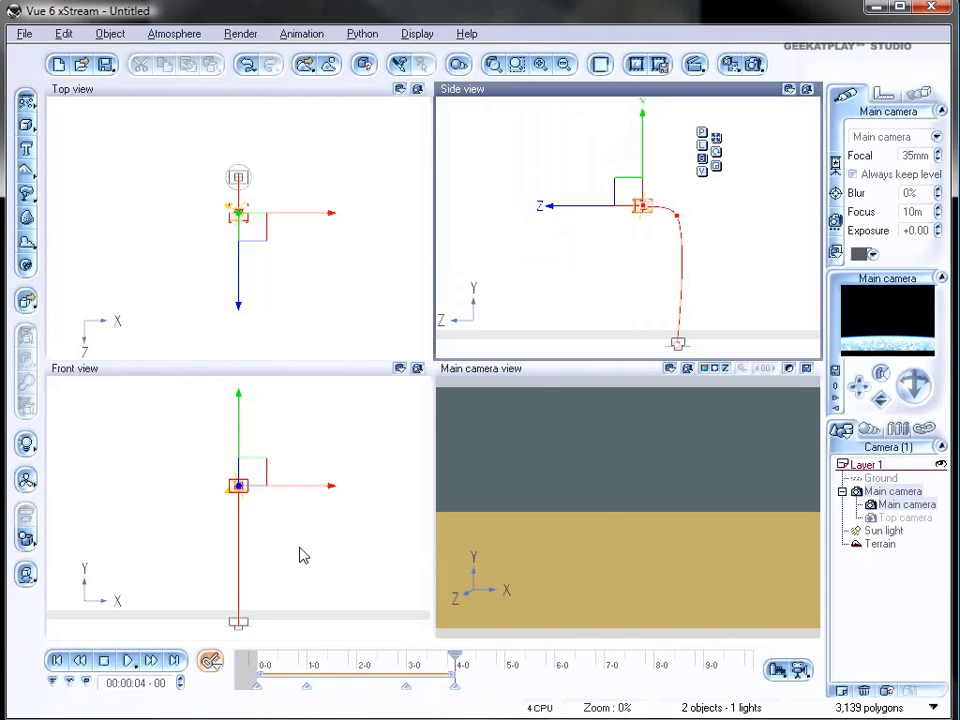
click(240, 487)
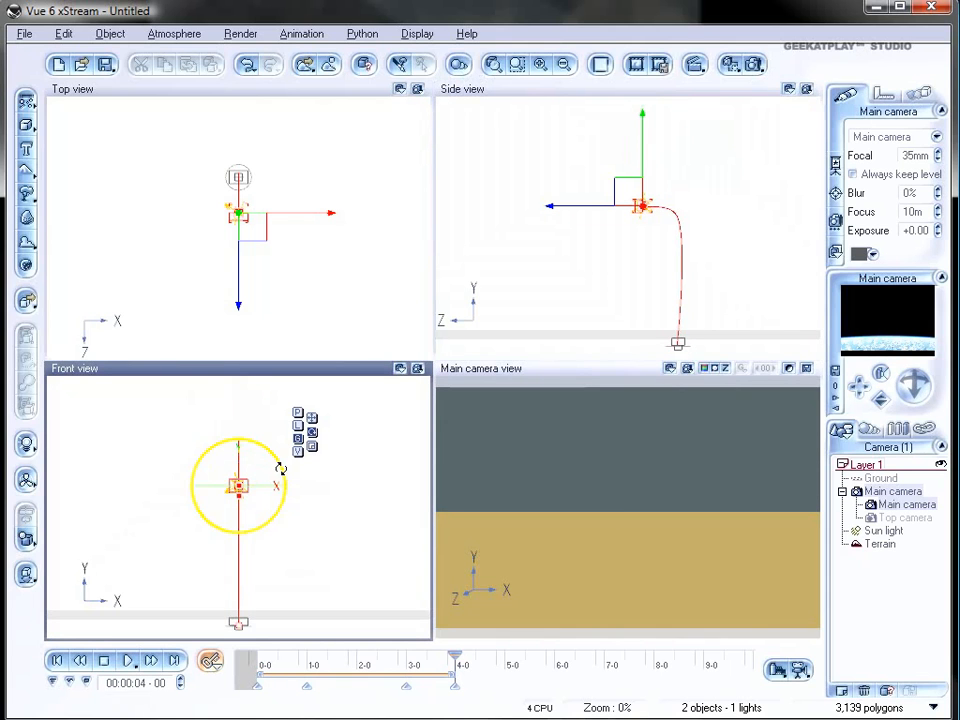
drag(280, 466, 257, 397)
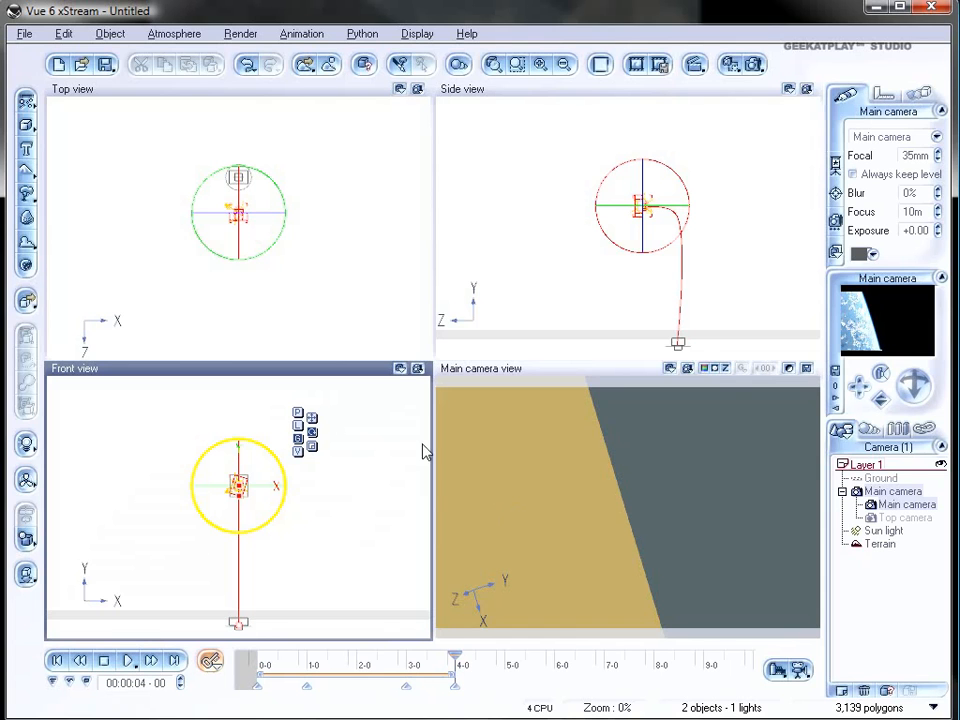
drag(455, 655, 406, 655)
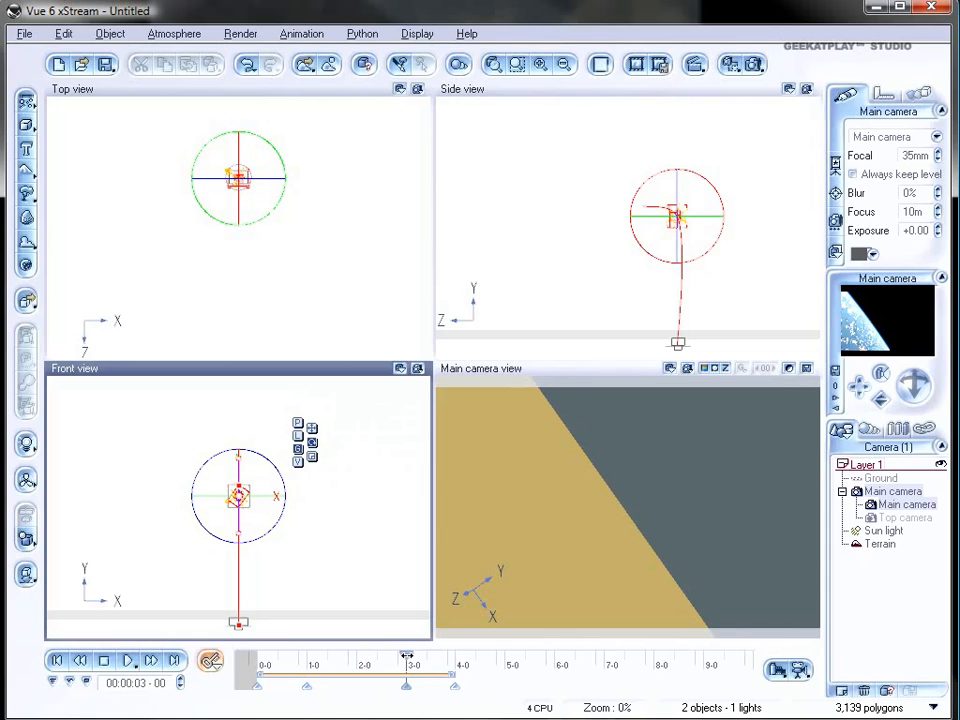
drag(280, 522, 251, 567)
At 00:00:04-09, shorten the three-second waypoint's tangent handles in the side view and move the camera slightly farther along Z.
drag(406, 655, 474, 660)
click(548, 393)
click(770, 207)
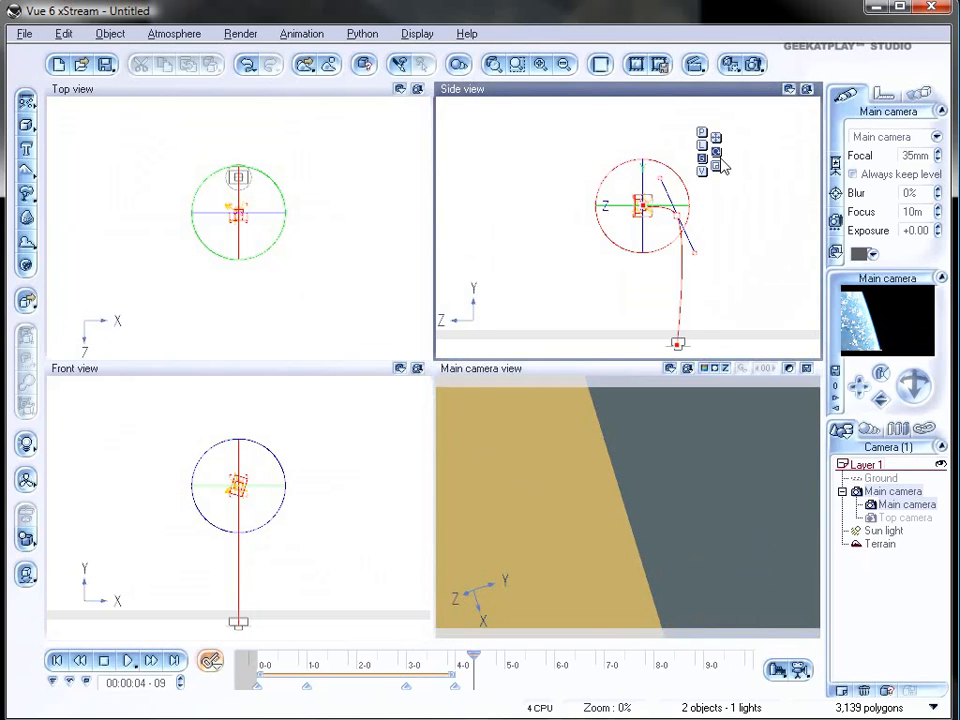
drag(716, 148, 700, 224)
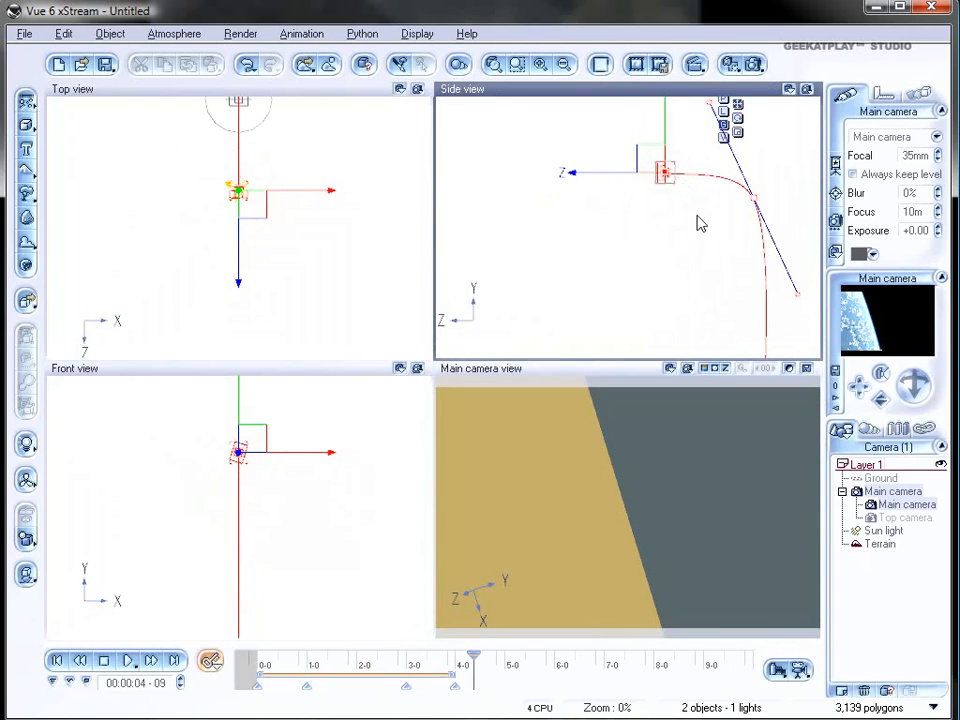
drag(803, 302, 769, 235)
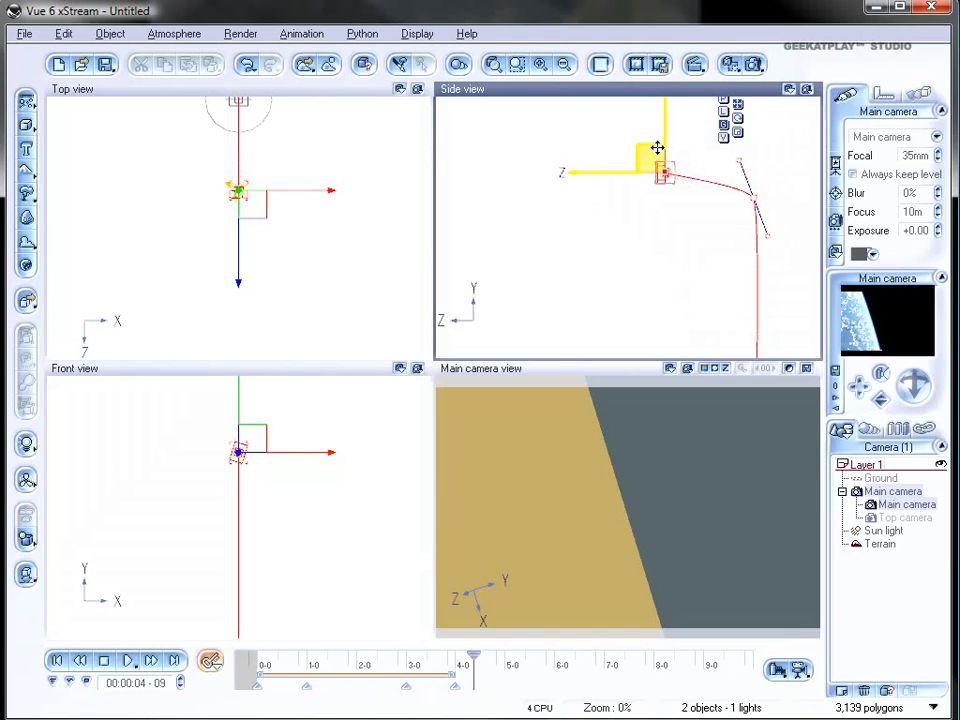
drag(619, 170, 593, 179)
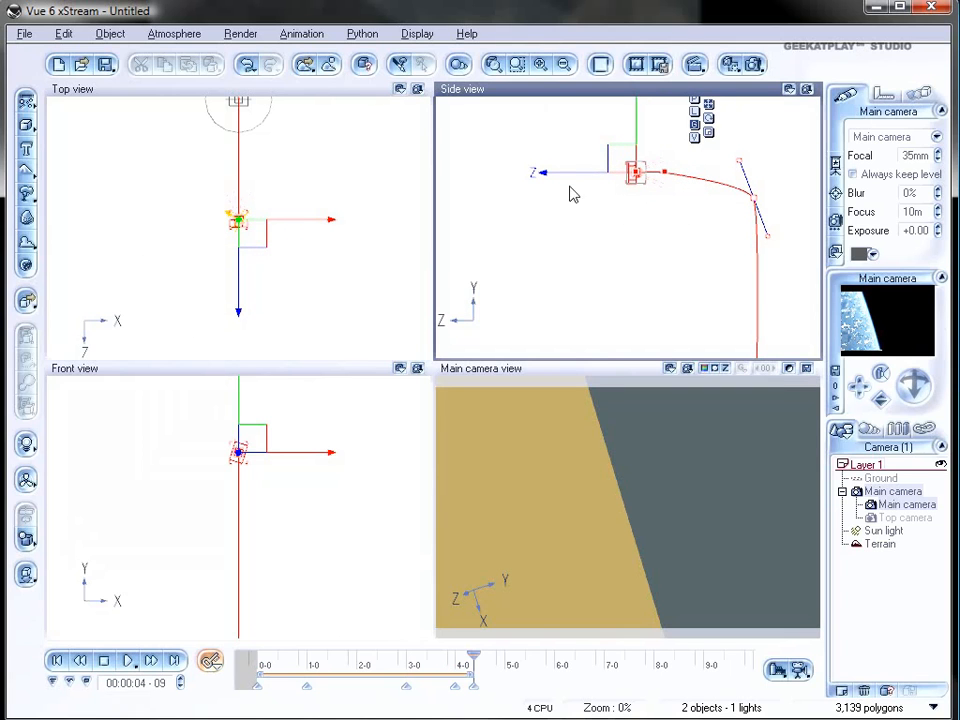
right_drag(714, 252, 698, 297)
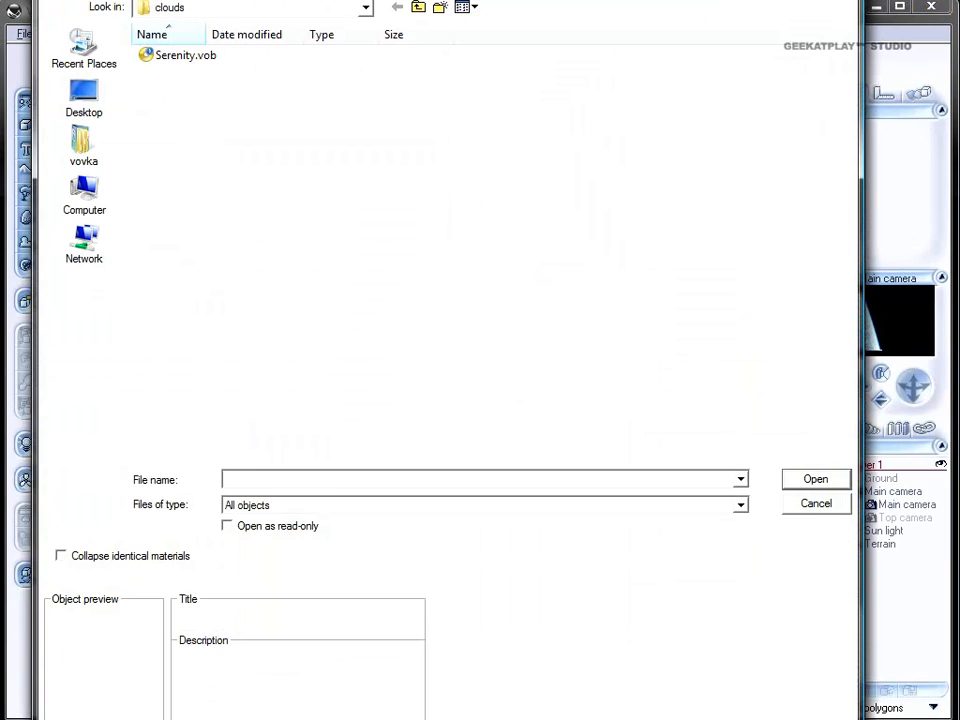
Load the Serenity.vob object from the clouds folder into the scene.
drag(36, 2, 92, 170)
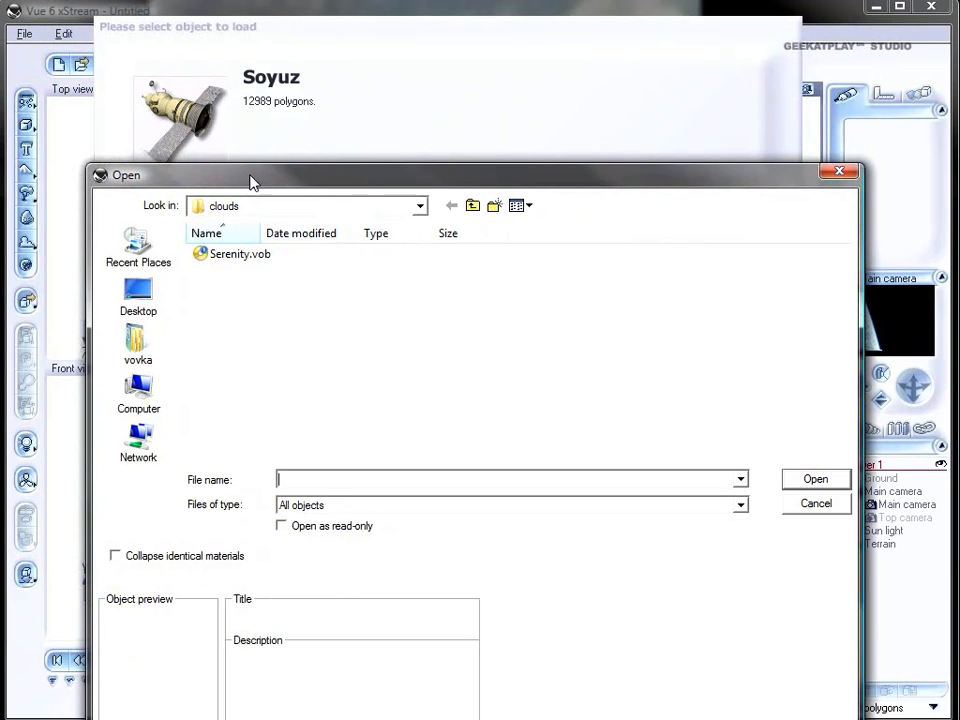
drag(250, 182, 257, 101)
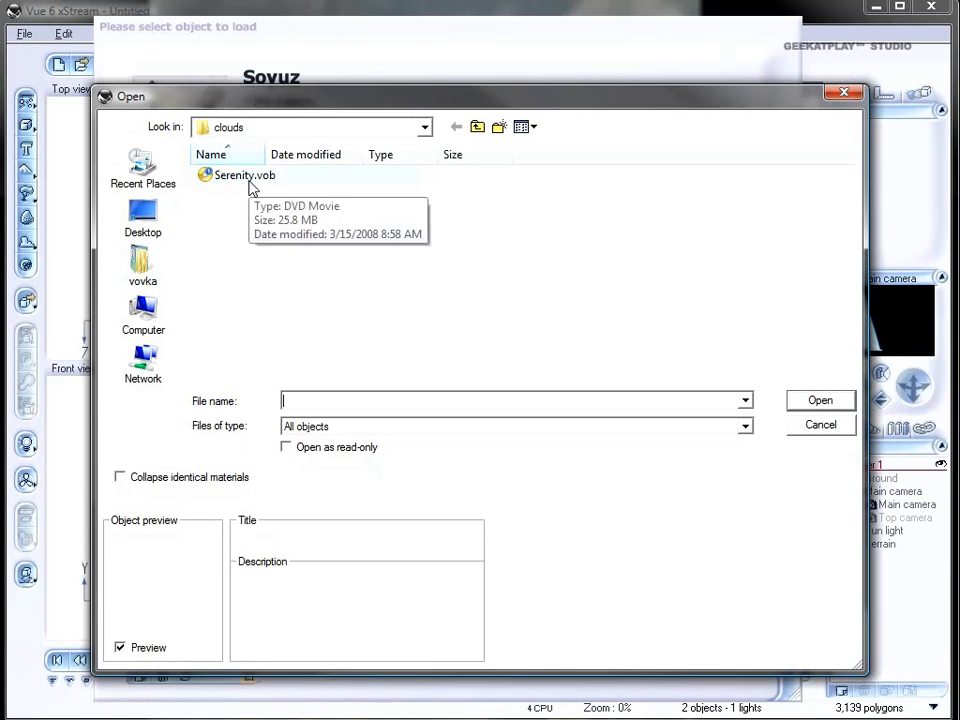
click(820, 418)
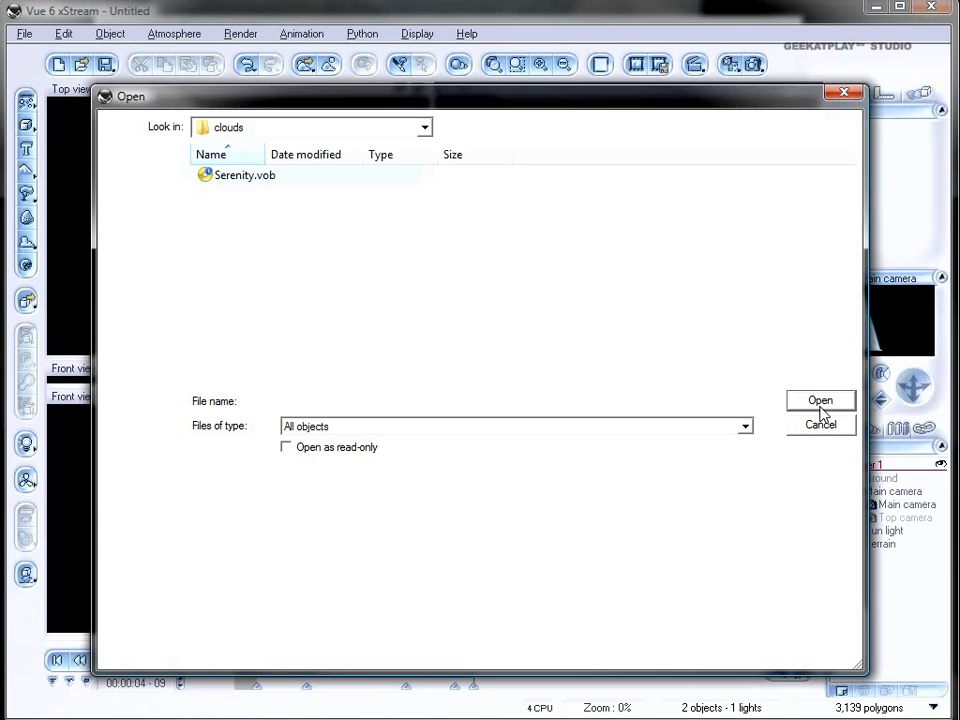
click(819, 402)
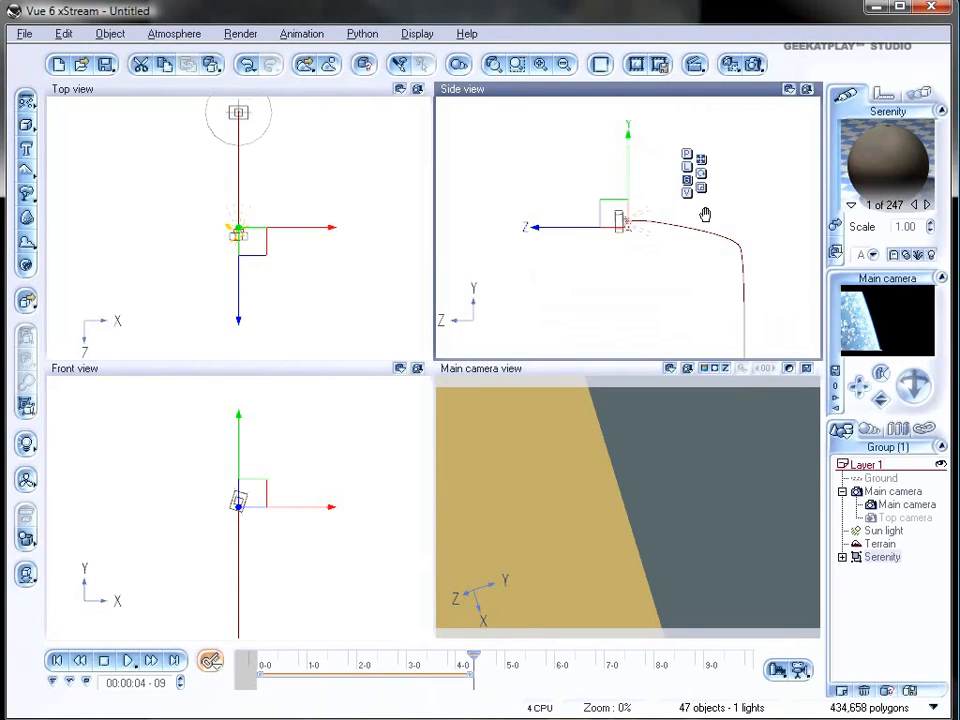
Select Serenity and move it in the side view to just above and ahead of the main camera.
scroll(720, 228, down, 4)
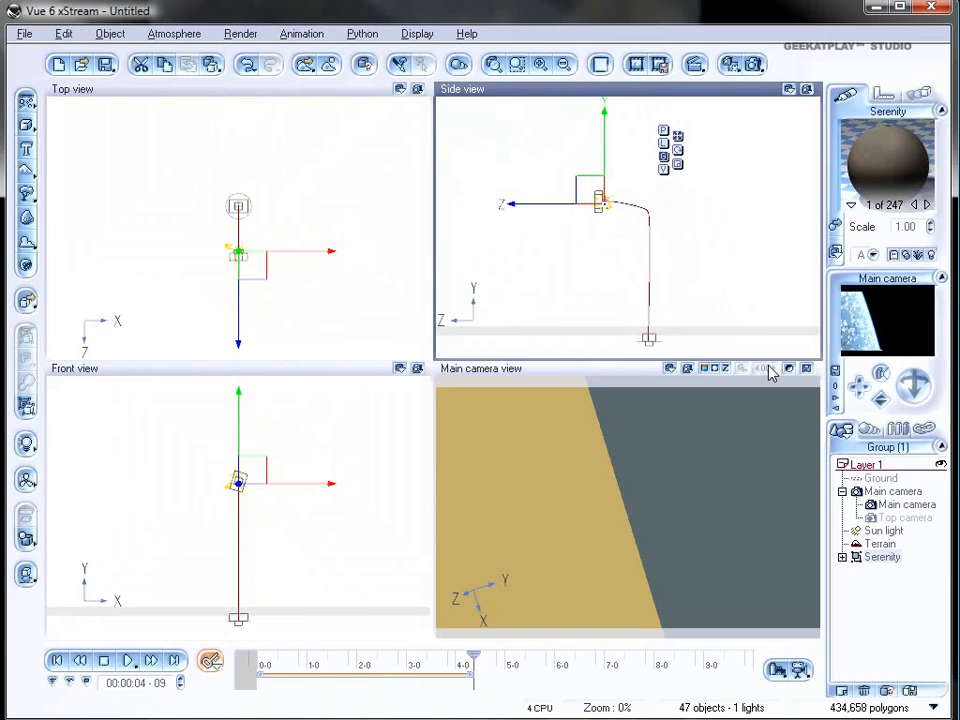
click(880, 557)
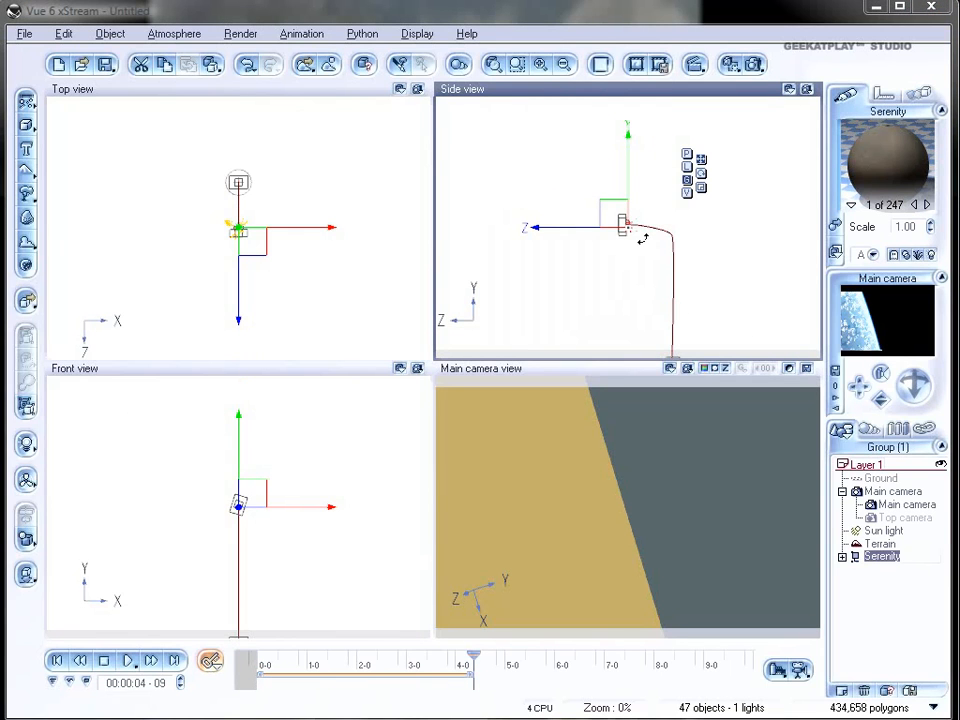
mouse_move(621, 221)
mouse_down()
mouse_move(649, 199)
mouse_move(632, 204)
mouse_up()
scroll(646, 227, up, 10)
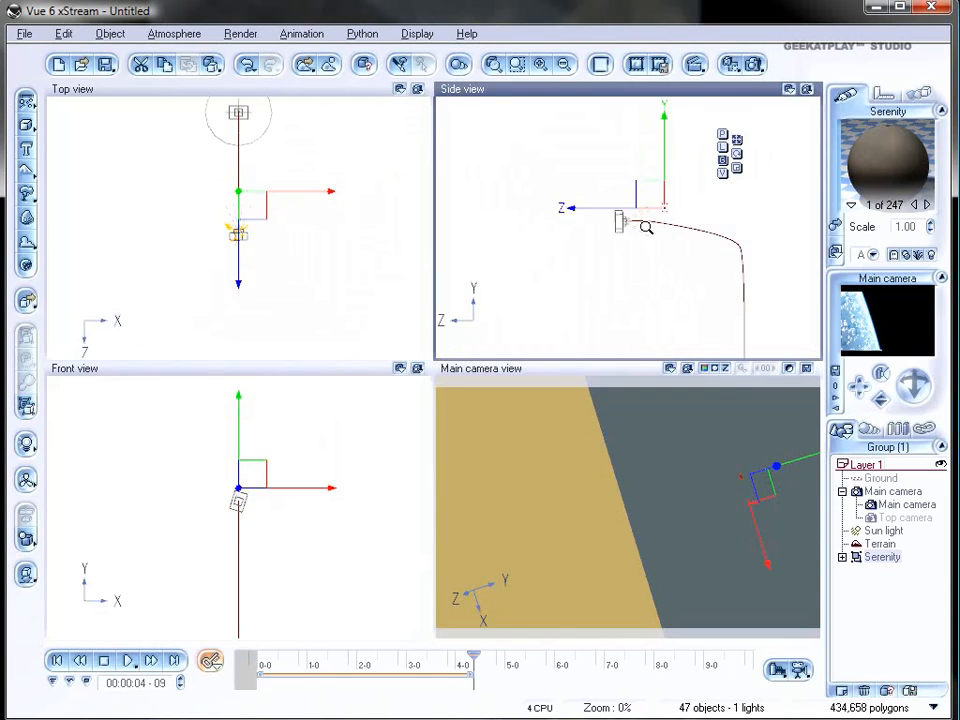
scroll(646, 227, down, 3)
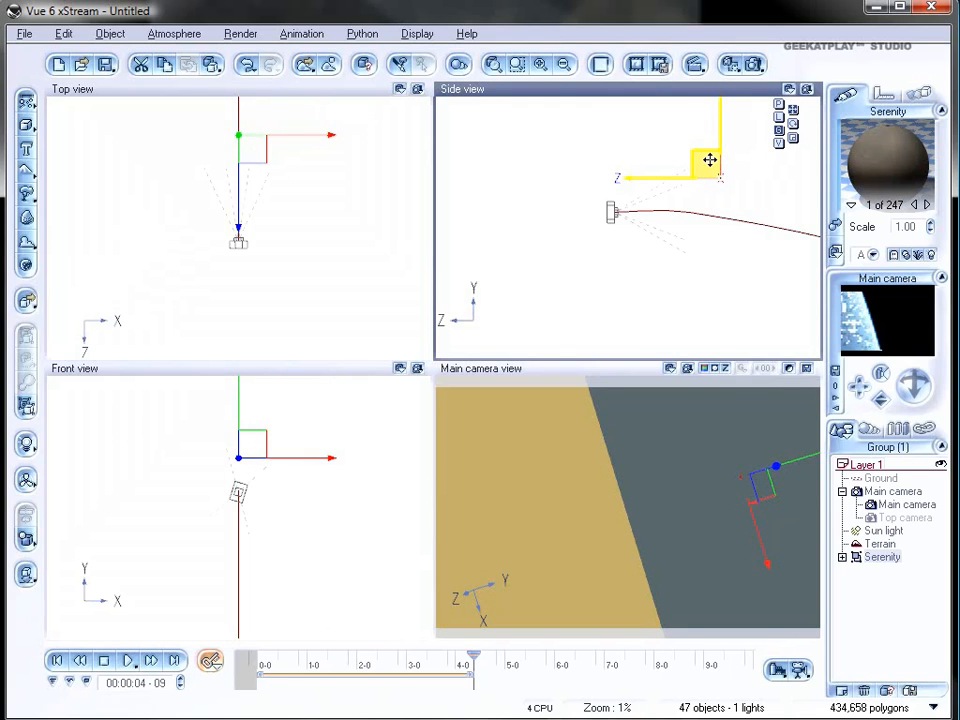
drag(709, 162, 638, 188)
Enlarge Serenity in the side view and shift it slightly higher and farther ahead of the main camera.
scroll(656, 212, up, 4)
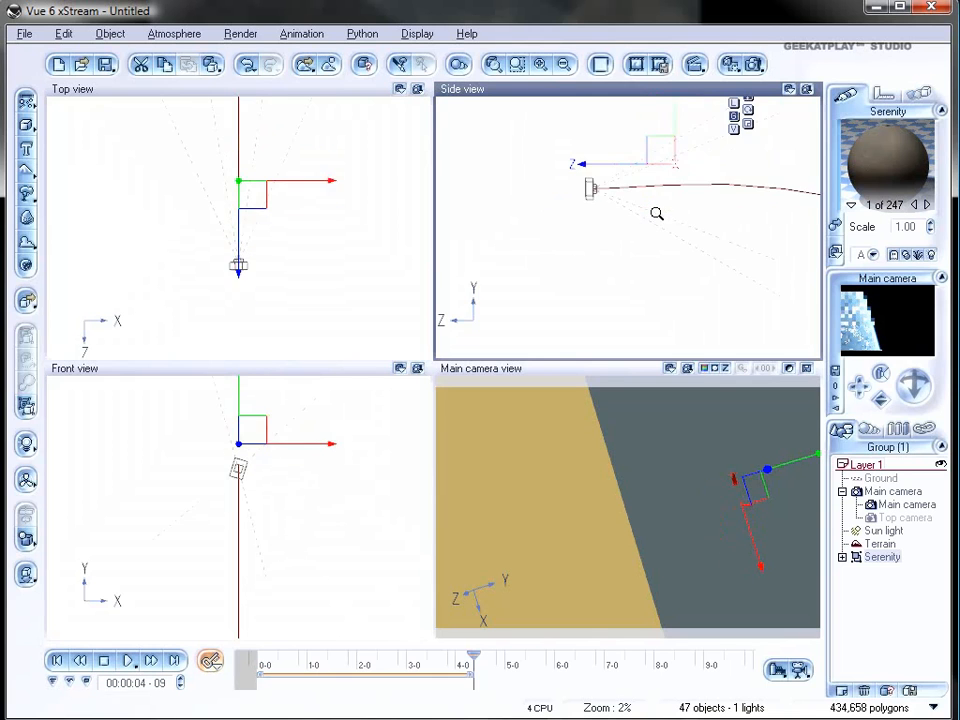
right_drag(716, 224, 664, 289)
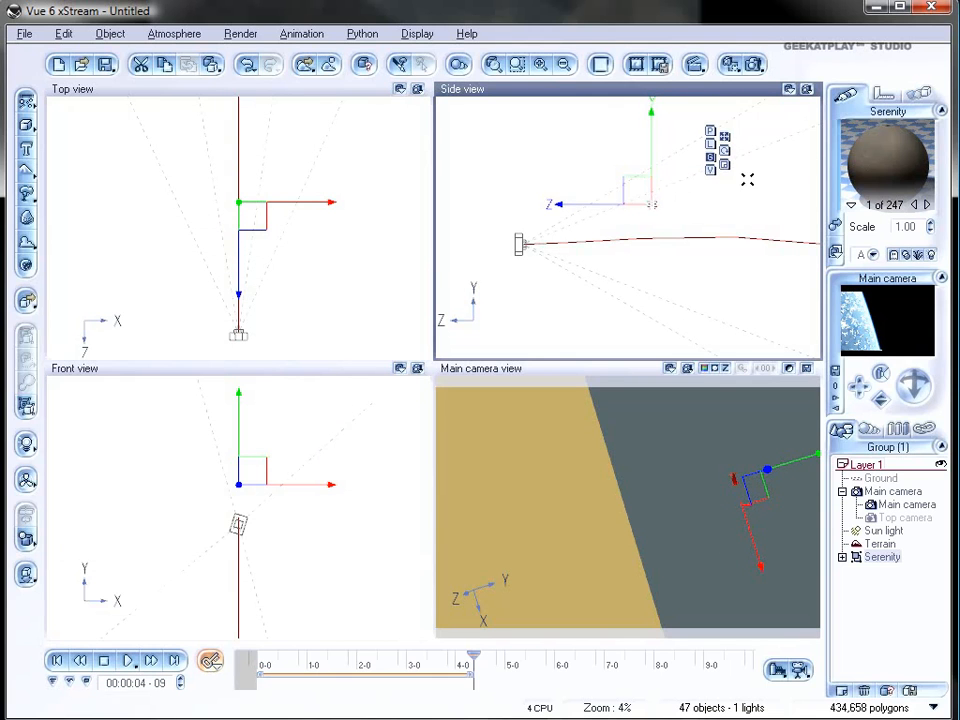
drag(678, 199, 789, 177)
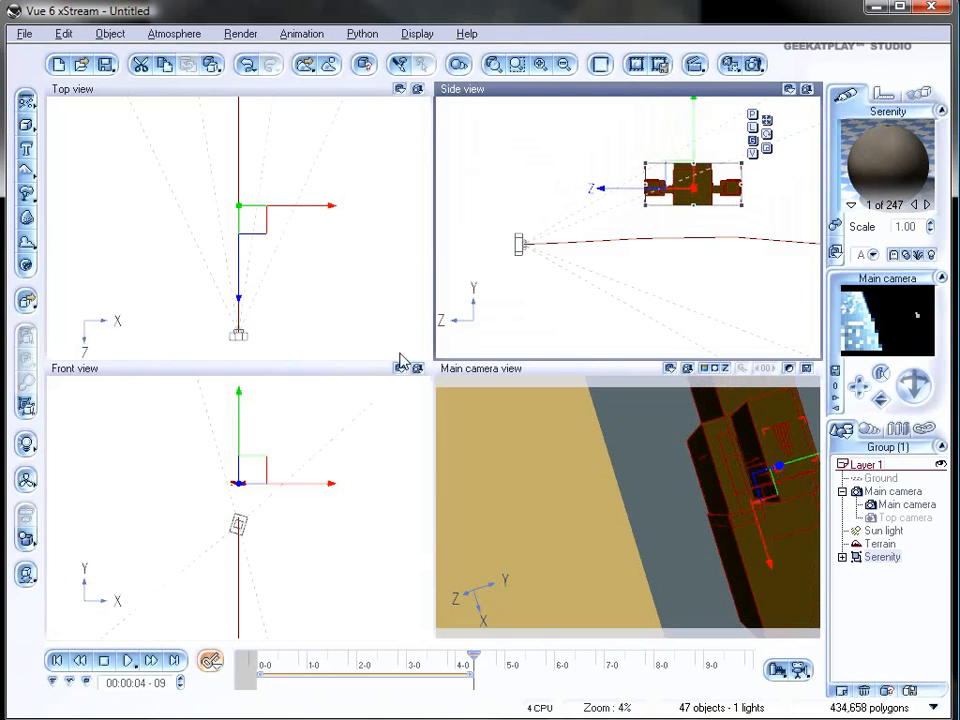
Rotate Serenity a quarter turn in the top view so its nose points away from the main camera.
click(274, 197)
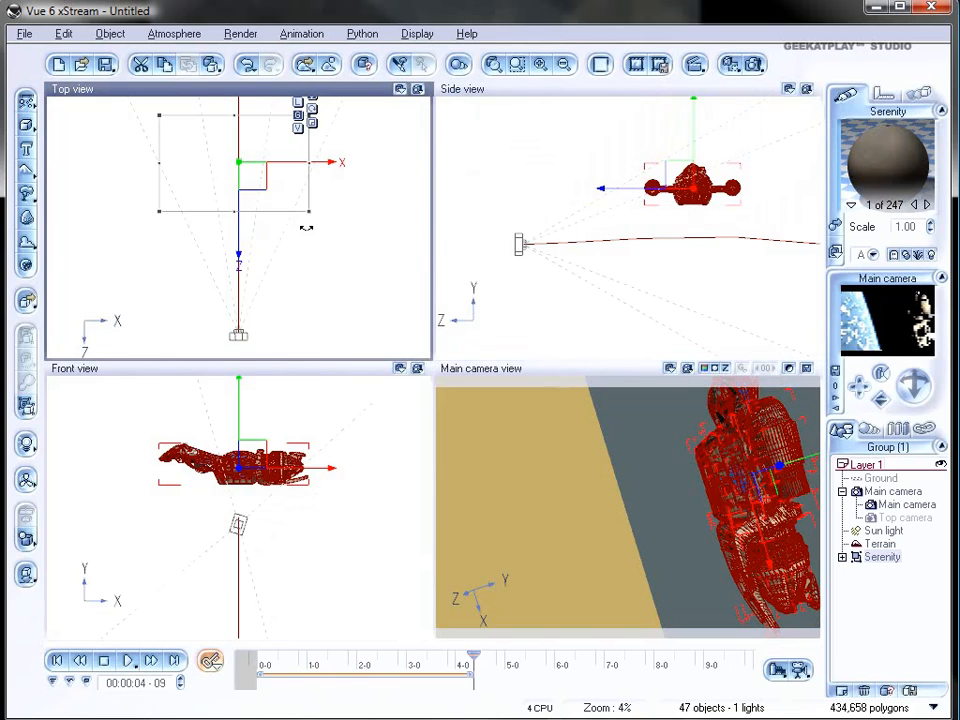
drag(316, 224, 202, 292)
drag(404, 285, 408, 291)
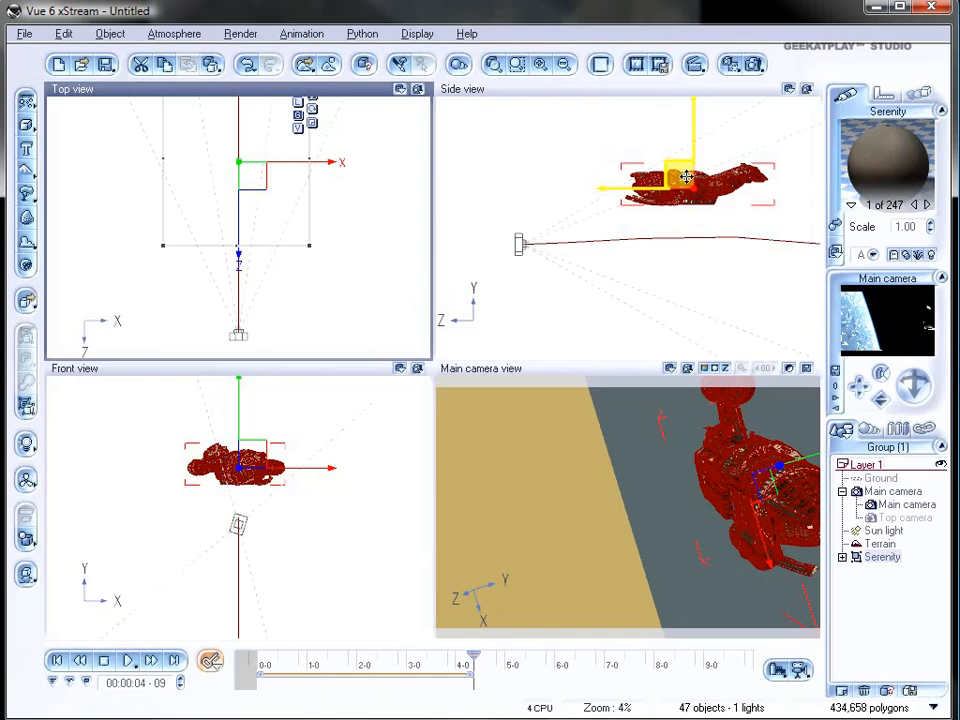
Enlarge Serenity further in the side view and offset it along positive X from the camera path in the top view.
click(617, 163)
drag(608, 159, 457, 147)
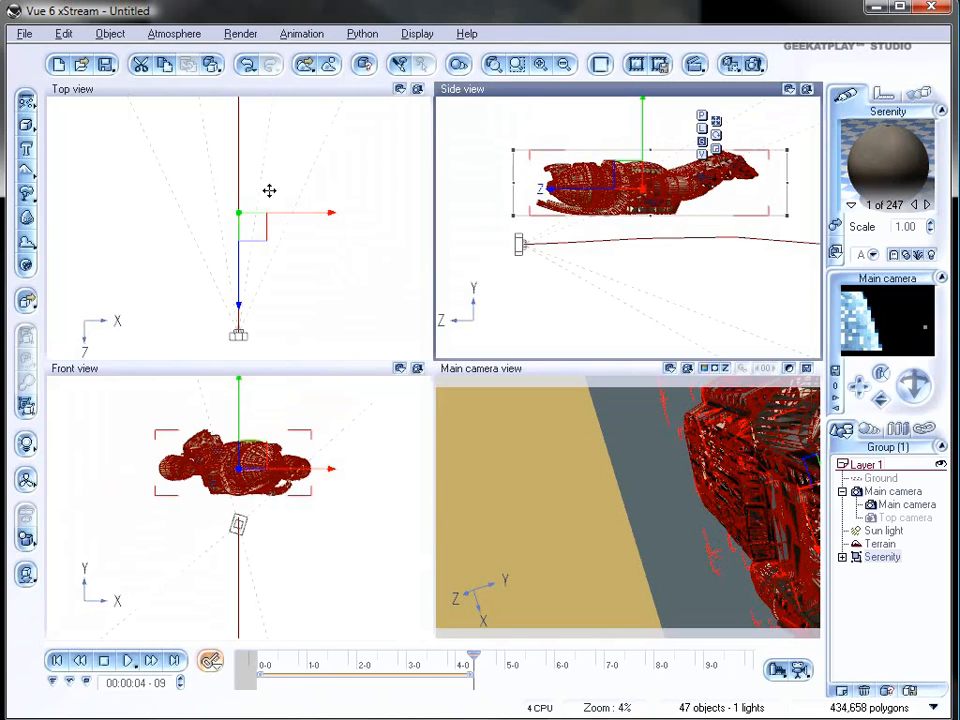
drag(257, 229, 294, 234)
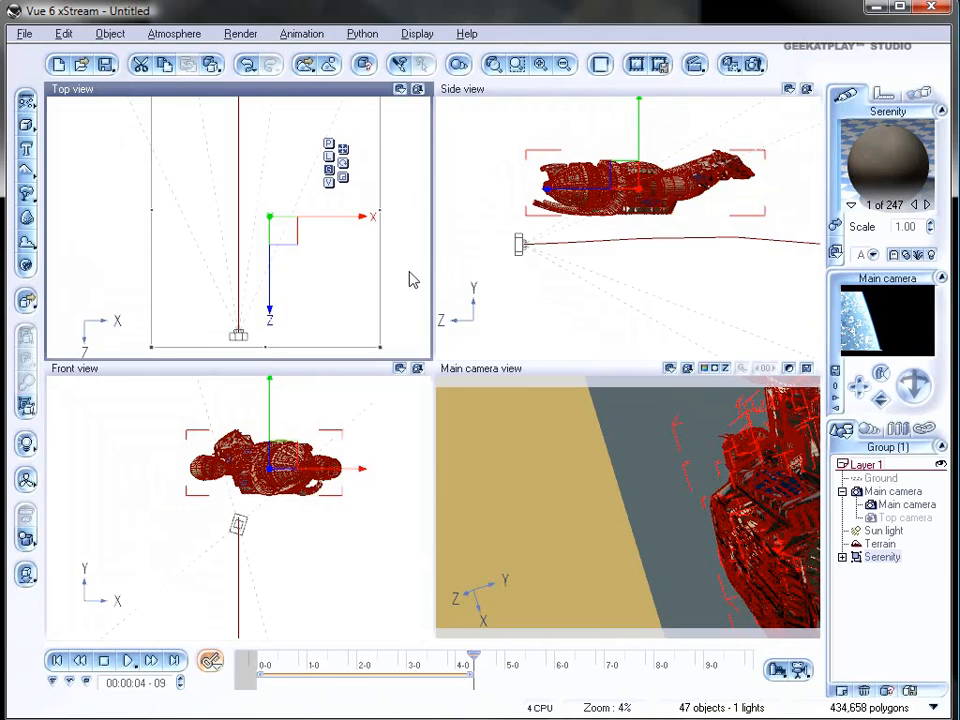
Roll Serenity to a steep diagonal bank in the front view and raise it slightly in the side view.
click(304, 484)
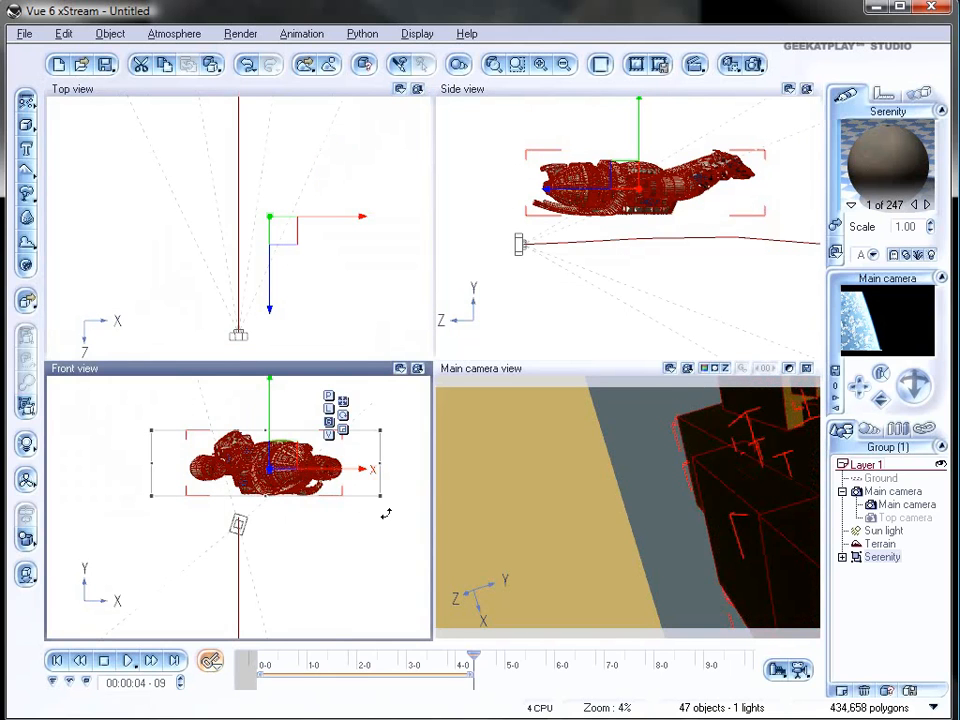
drag(389, 510, 357, 434)
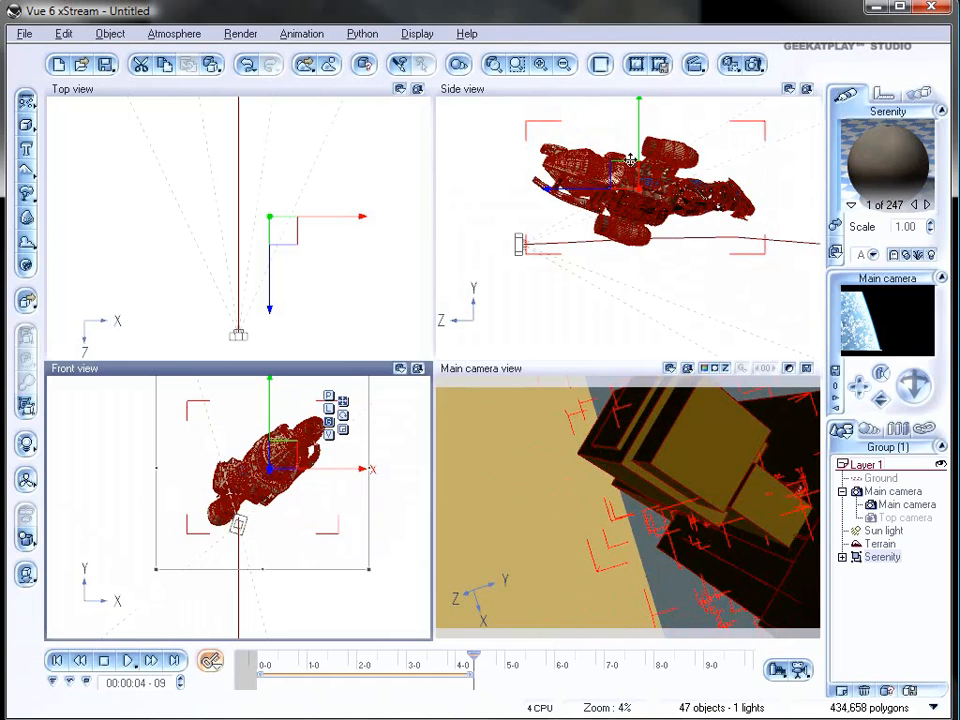
drag(628, 180, 623, 167)
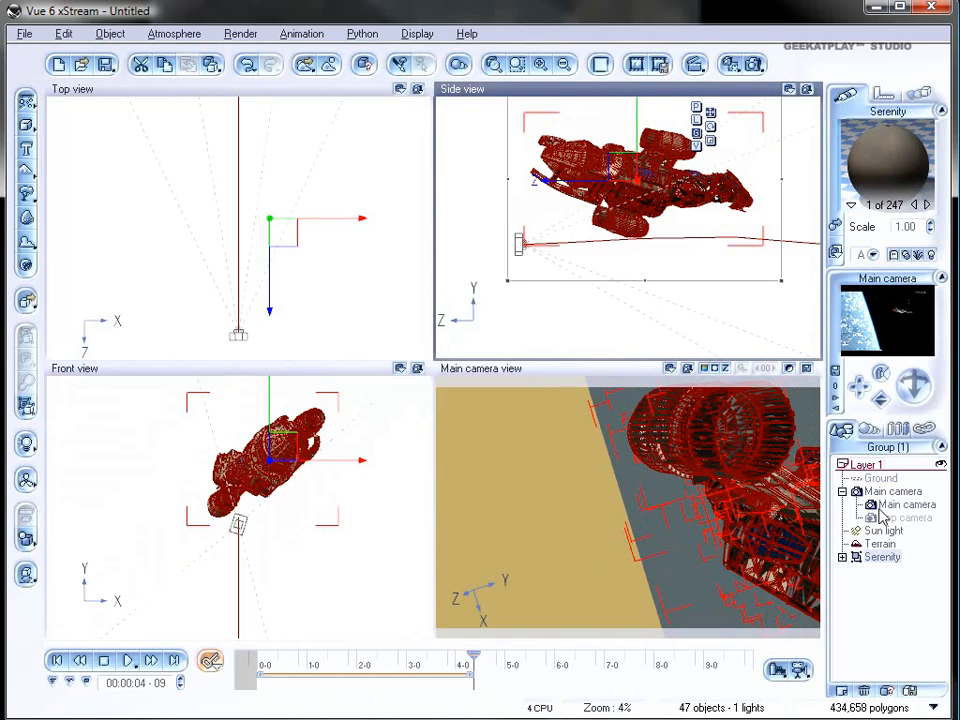
At 00:00:04-07, move Serenity farther ahead of the main camera in the side view, to about Z 2.99 km.
mouse_move(475, 652)
mouse_down()
mouse_move(459, 656)
mouse_move(470, 653)
mouse_up()
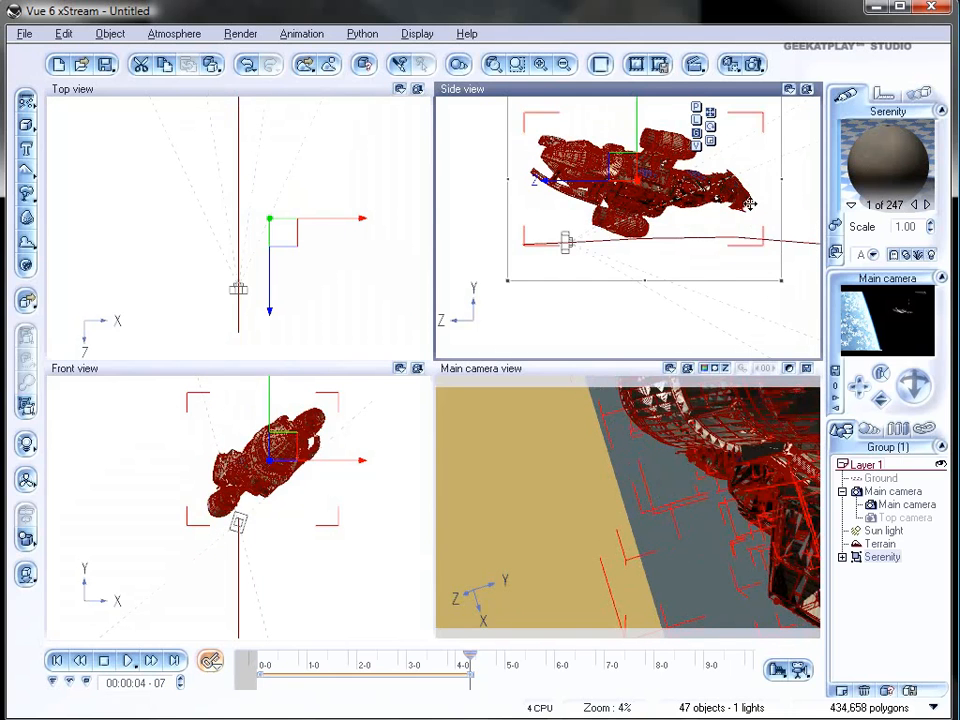
right_drag(716, 293, 623, 303)
scroll(623, 300, down, 3)
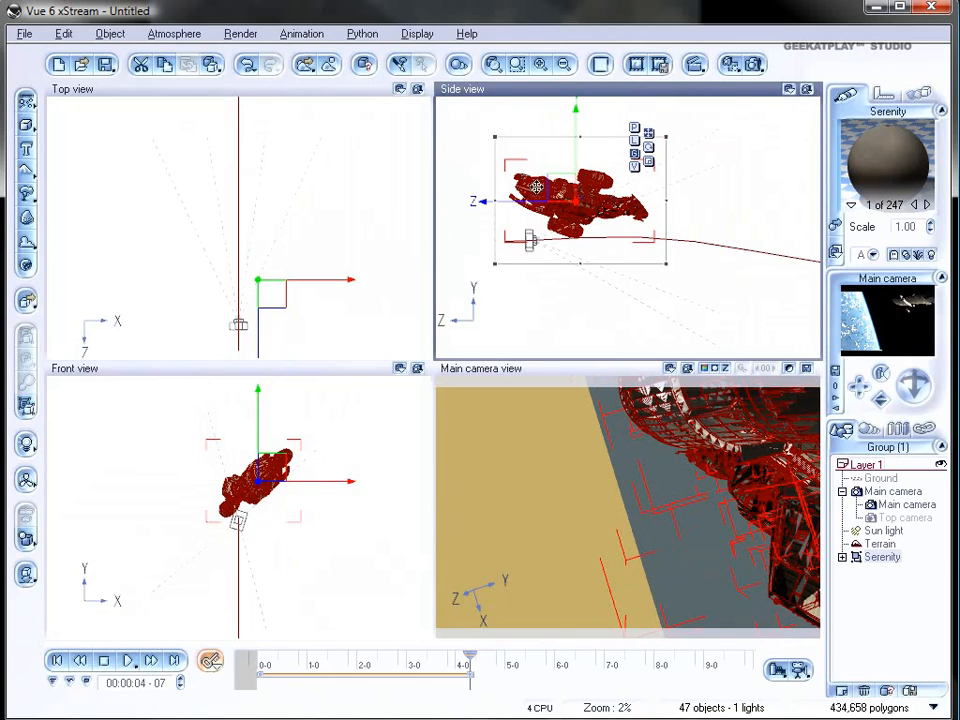
drag(588, 213, 585, 204)
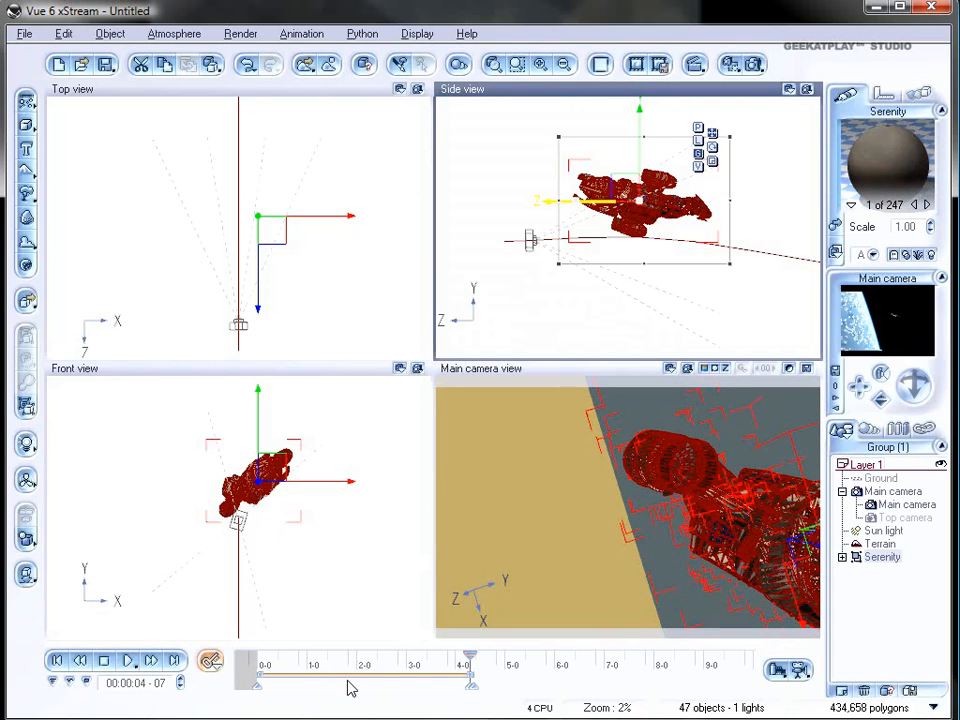
Remove Serenity's animation data and move the ship farther ahead of the main camera in the side view.
click(883, 95)
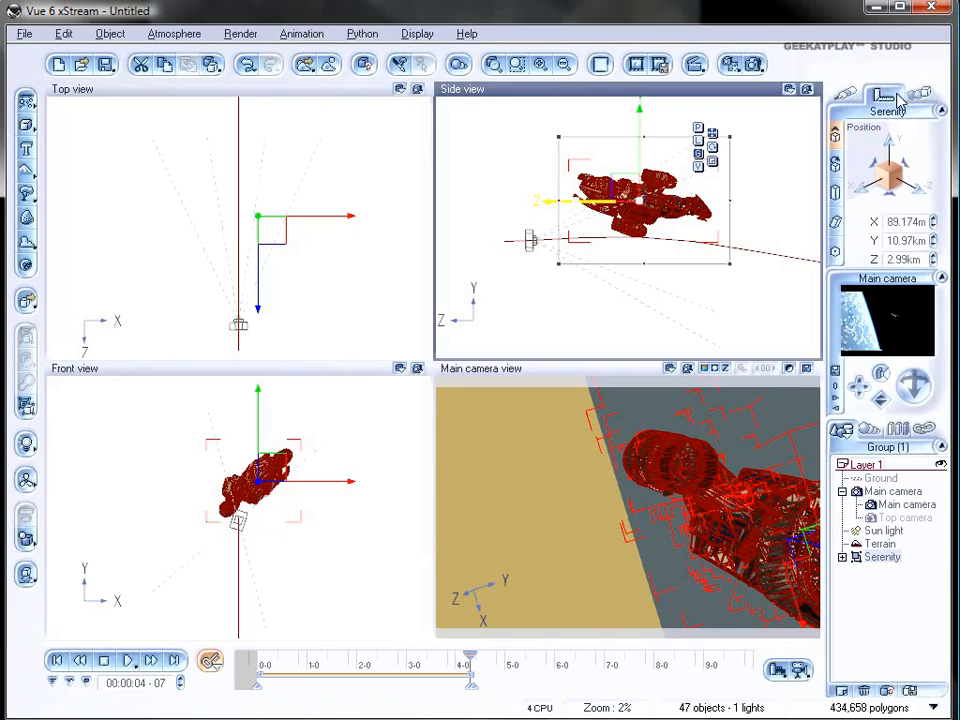
click(919, 95)
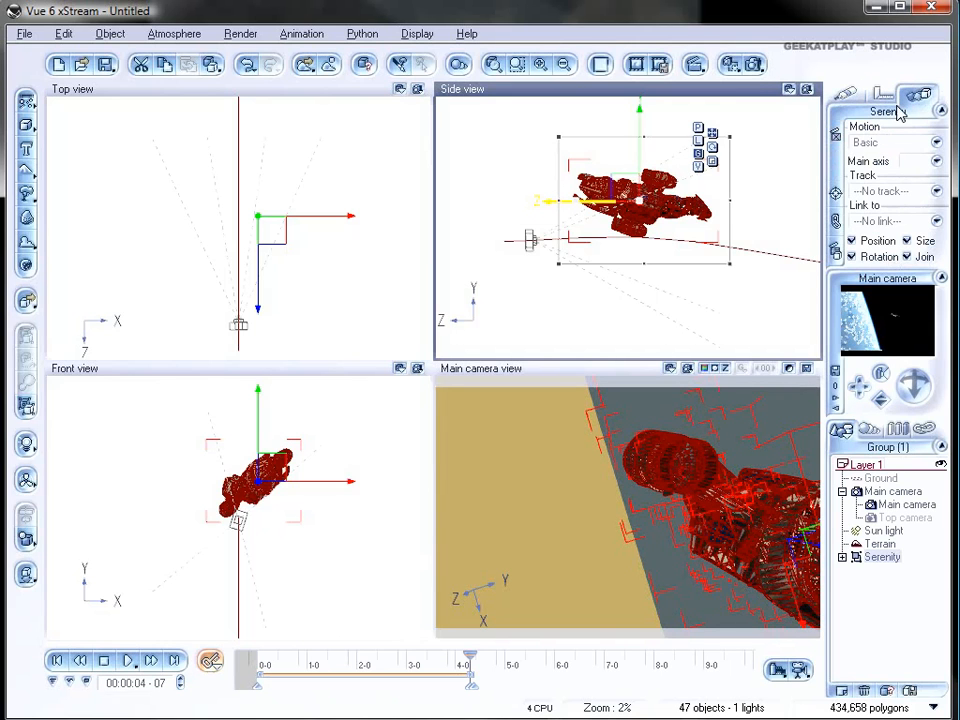
click(837, 134)
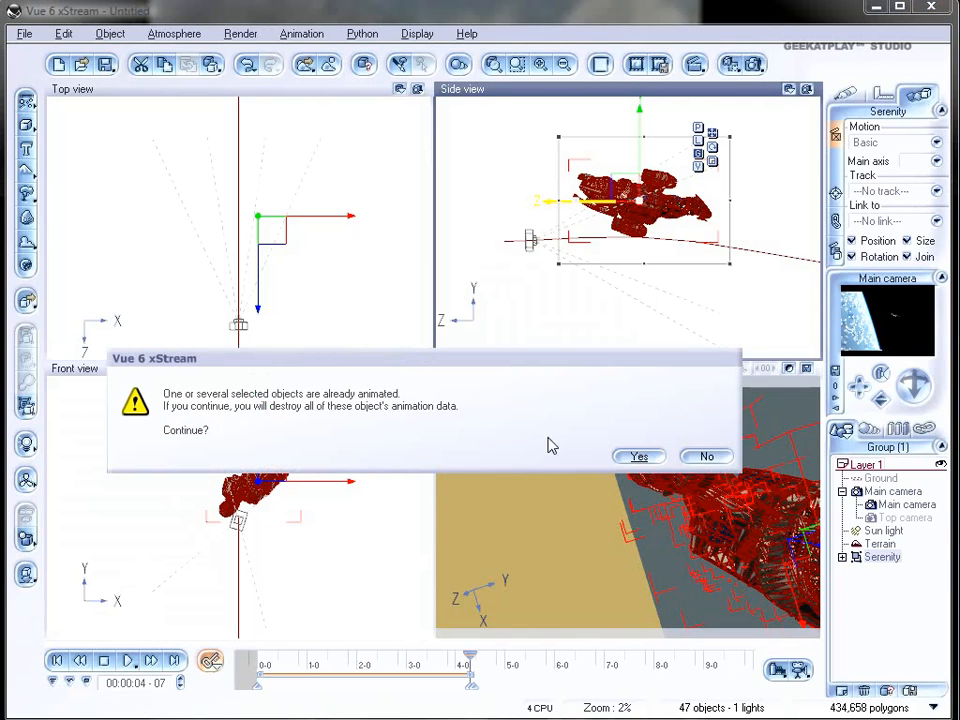
click(637, 456)
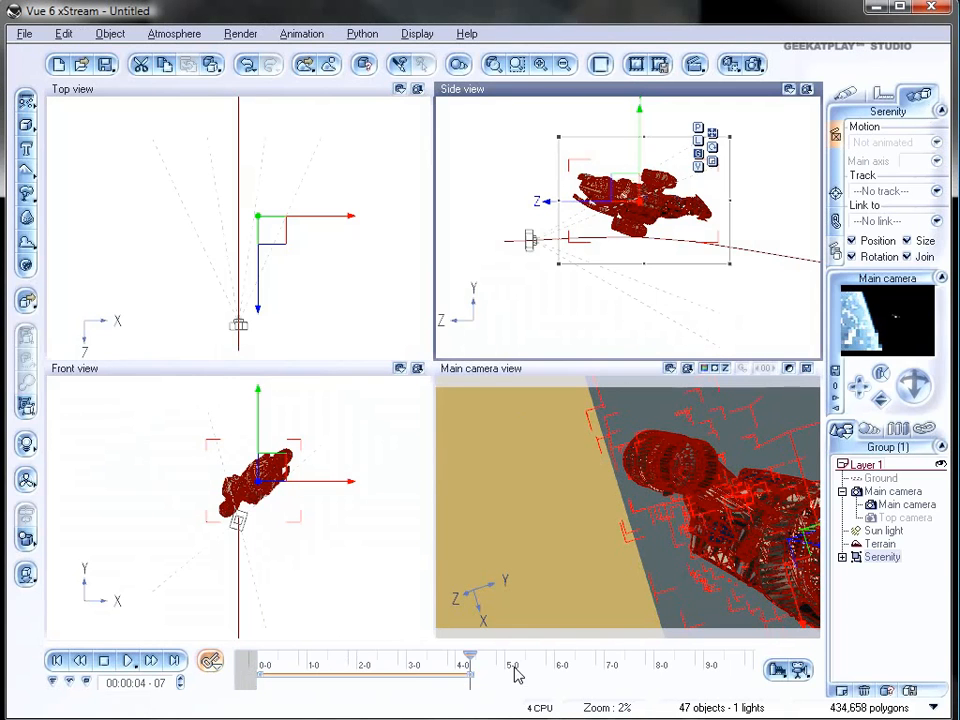
drag(657, 177, 708, 178)
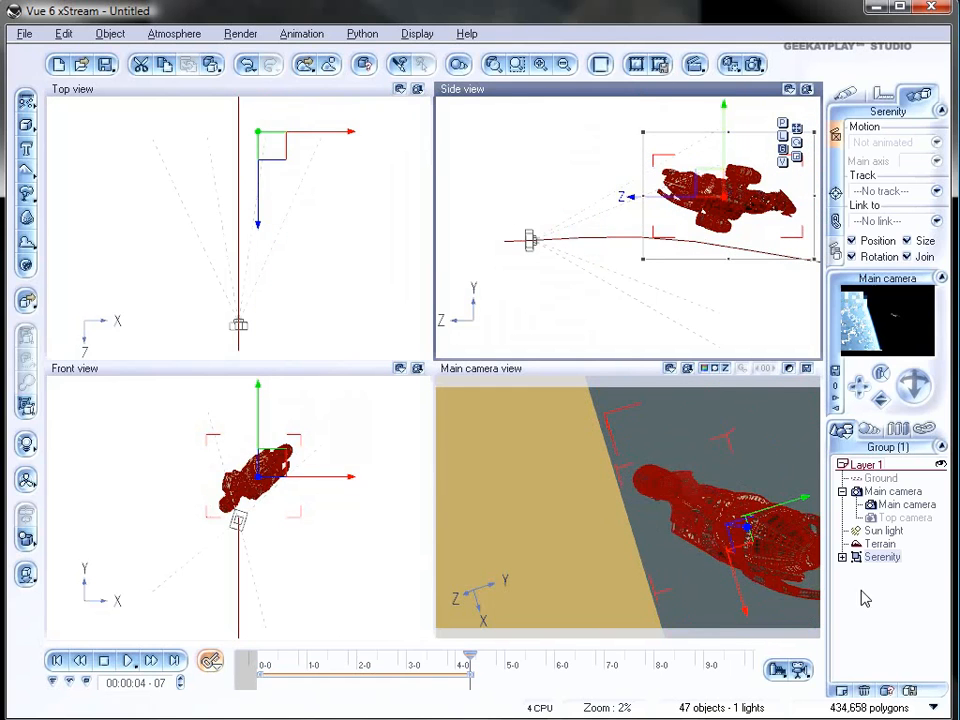
Undo a main camera move tried at 00:00:04-07, and move the camera closer to Serenity in the side view at 00:00:04-09.
click(906, 504)
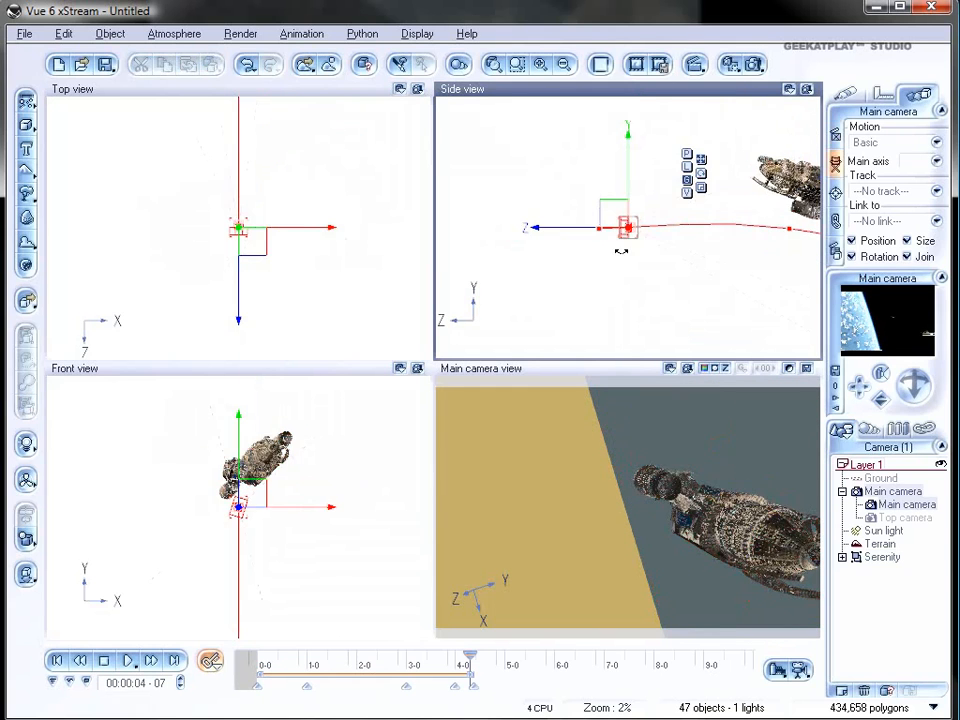
drag(599, 235, 670, 225)
drag(599, 228, 663, 223)
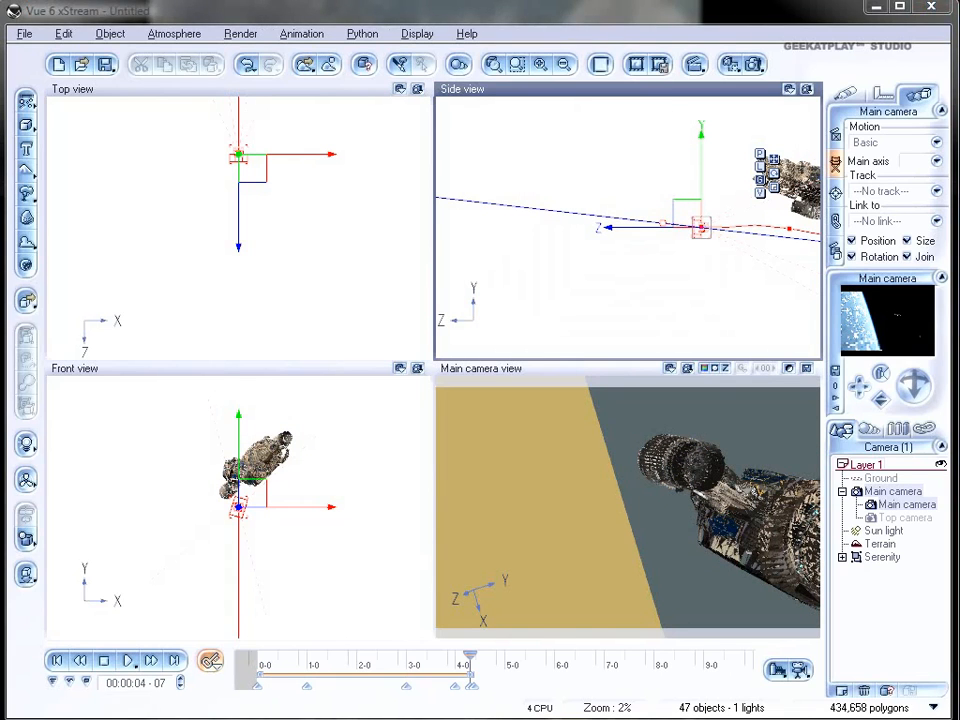
key(ctrl+z)
drag(582, 214, 740, 211)
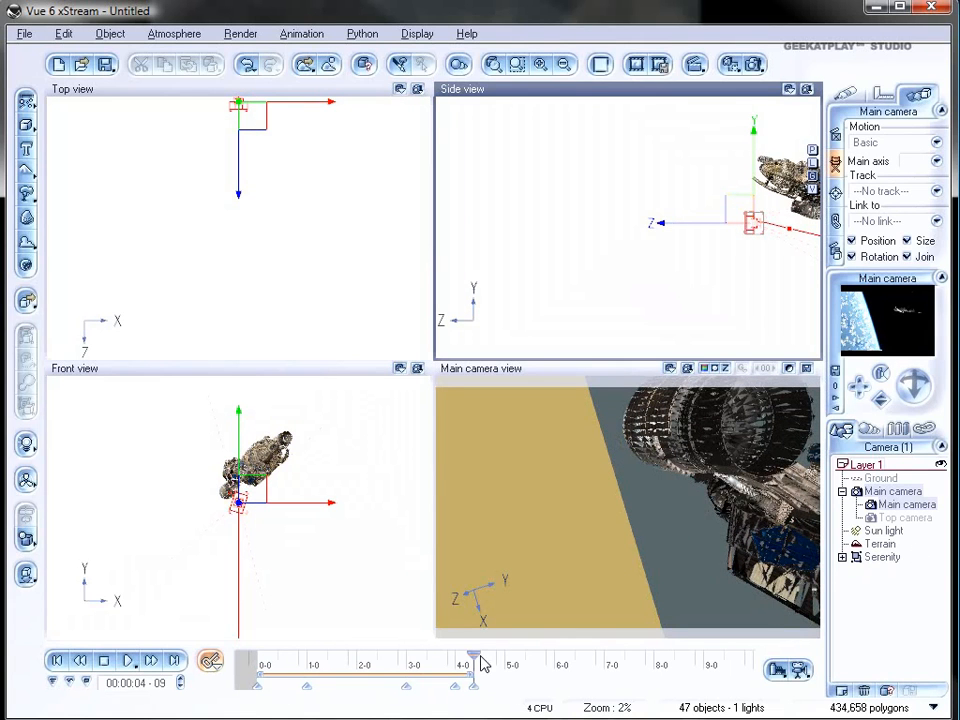
At 00:00:04-00, move the main camera in the side view back toward its three-second waypoint and slightly up.
drag(472, 656, 455, 656)
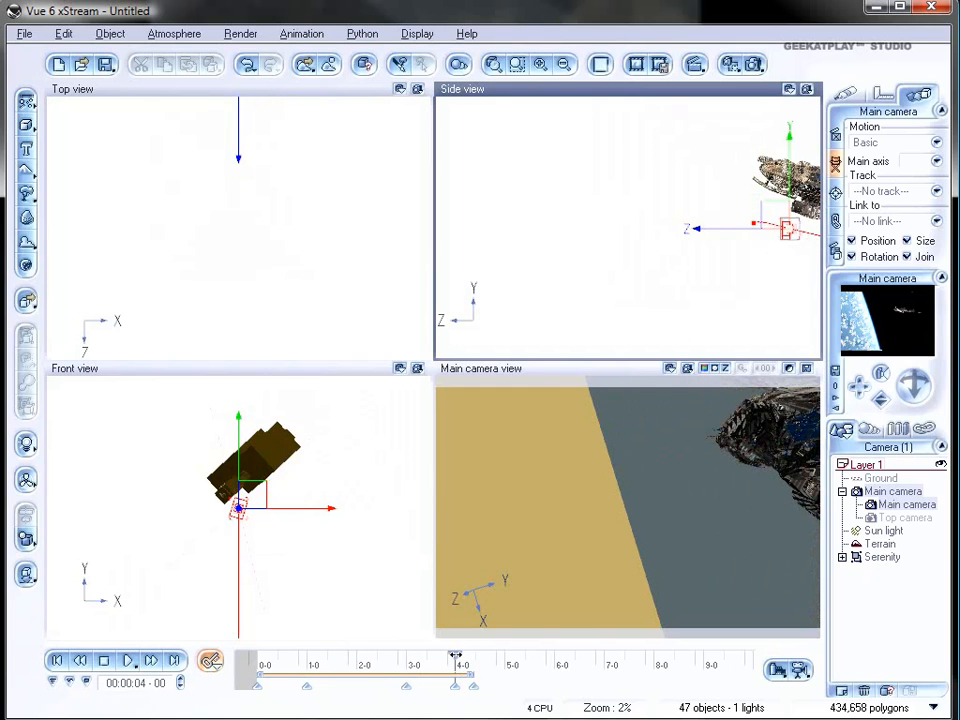
right_drag(670, 210, 422, 204)
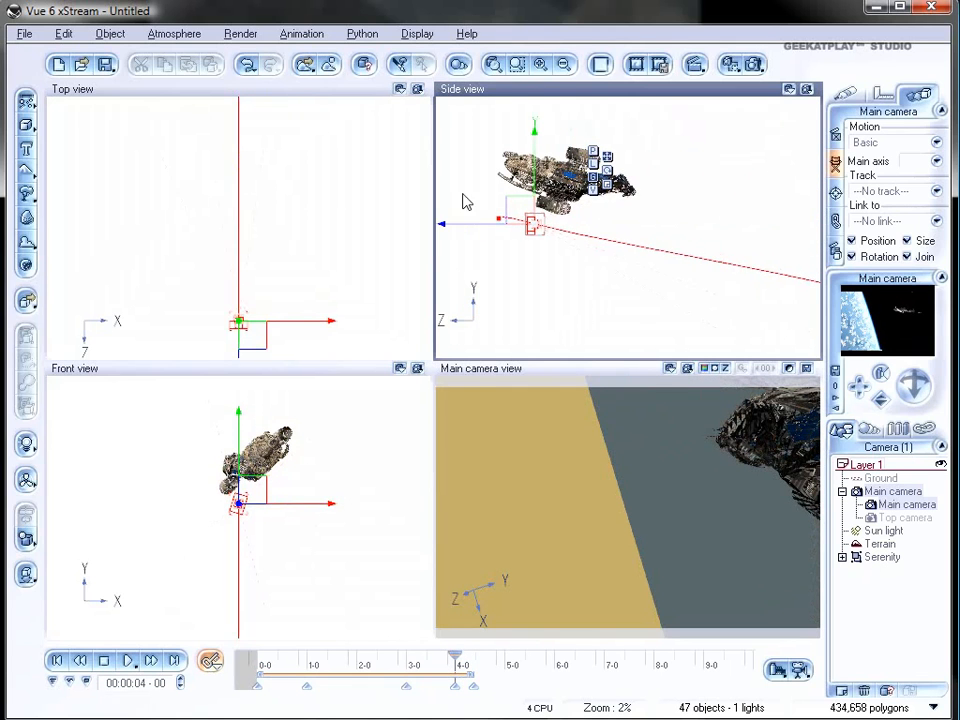
drag(533, 222, 574, 196)
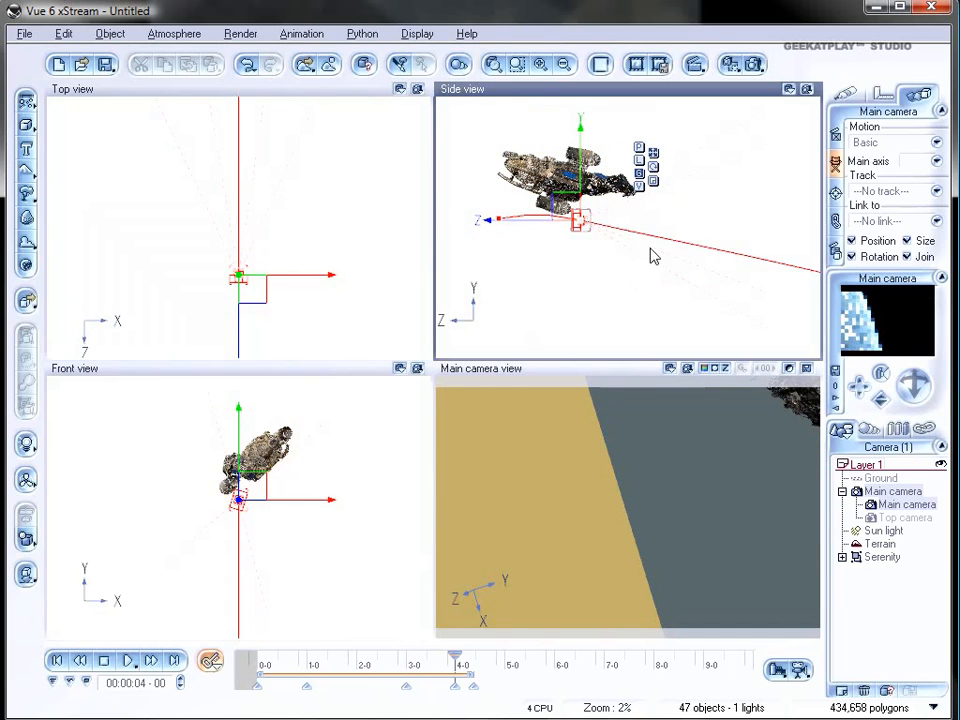
Move Serenity ahead of the main camera's 00:00:04-00 position in the side view and enlarge the ship.
right_drag(650, 250, 561, 250)
scroll(561, 250, down, 2)
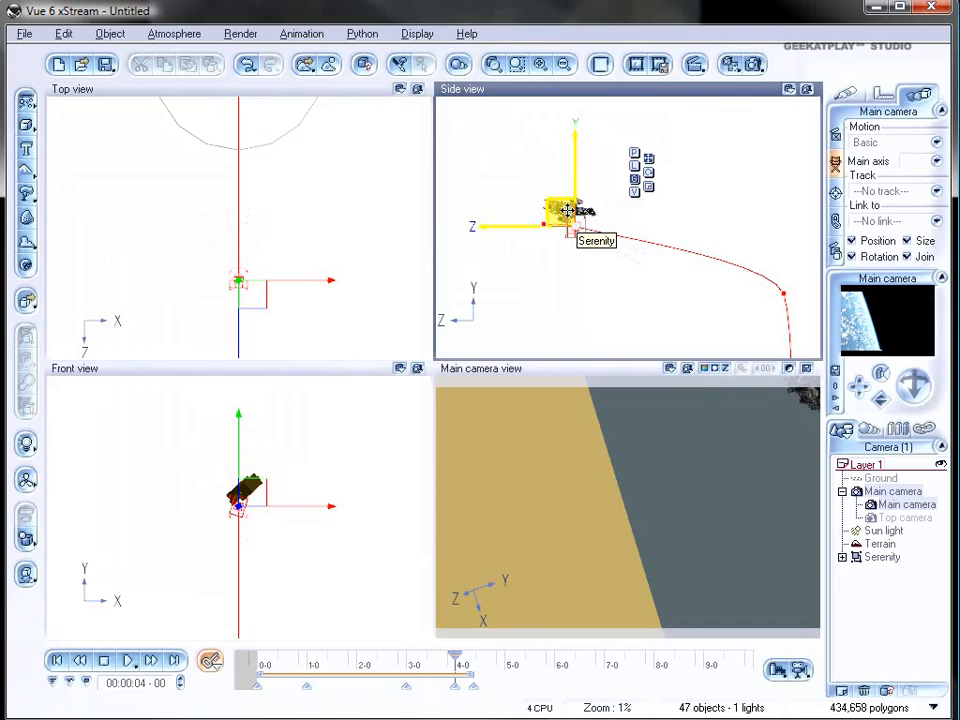
click(881, 557)
drag(617, 206, 696, 221)
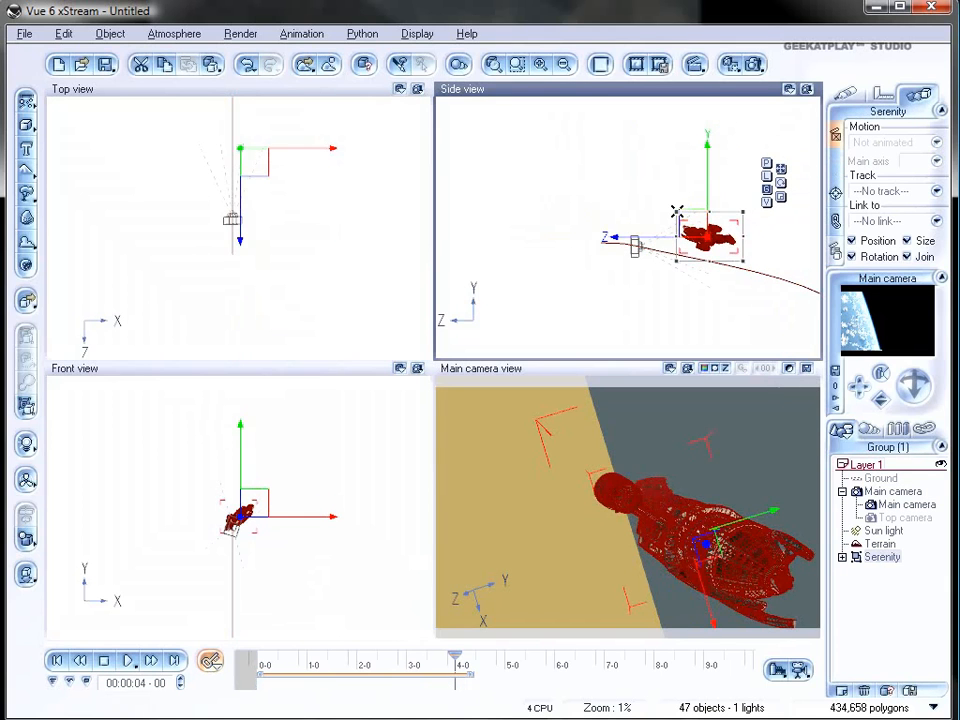
drag(621, 169, 557, 168)
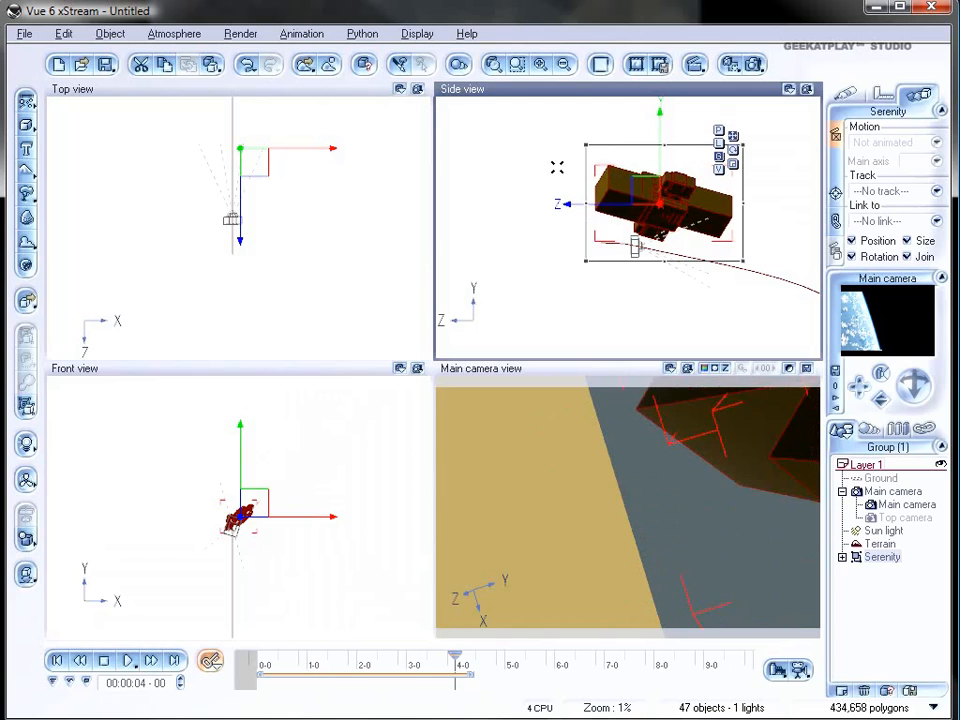
Fine-tune Serenity's position above and beside the camera path in the side, top and front views, and check the framing at 00:00:04-08.
drag(650, 192, 676, 208)
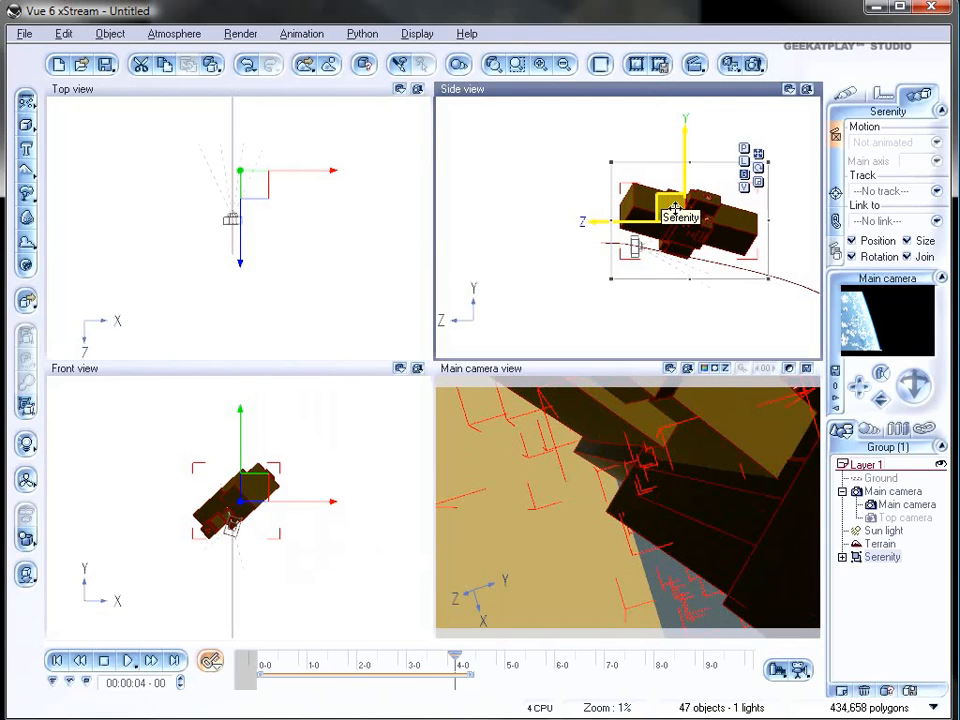
drag(673, 204, 681, 208)
drag(259, 176, 266, 178)
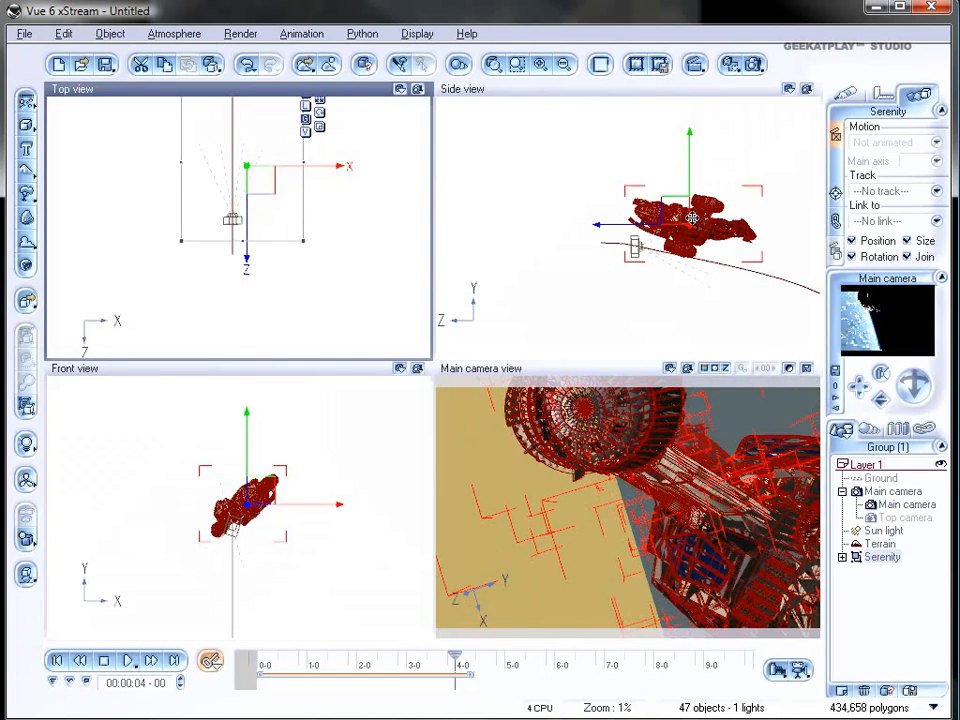
drag(258, 489, 258, 482)
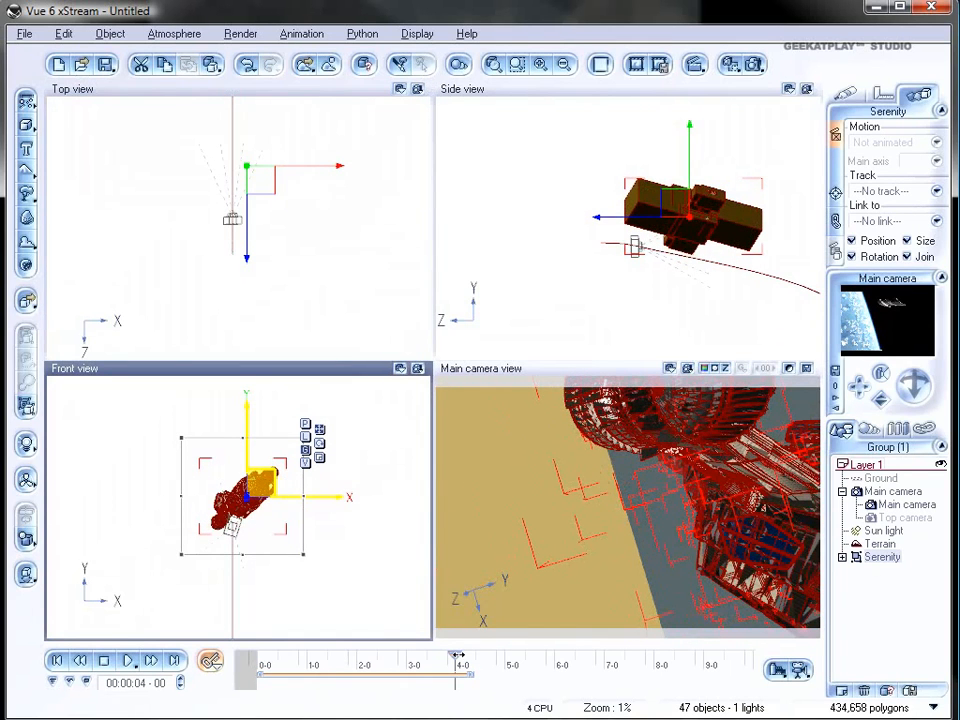
mouse_move(457, 655)
mouse_down()
mouse_move(390, 655)
mouse_move(472, 655)
mouse_up()
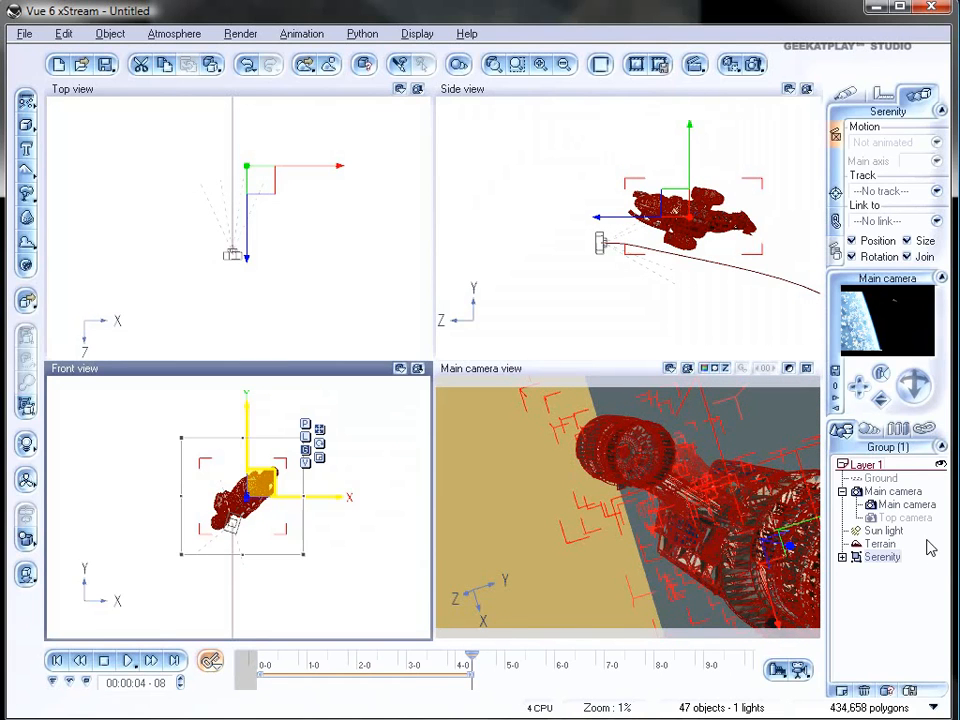
Add a point light at 00:00:00-00 and place it above and beside Serenity in the side and top views.
click(895, 558)
click(57, 670)
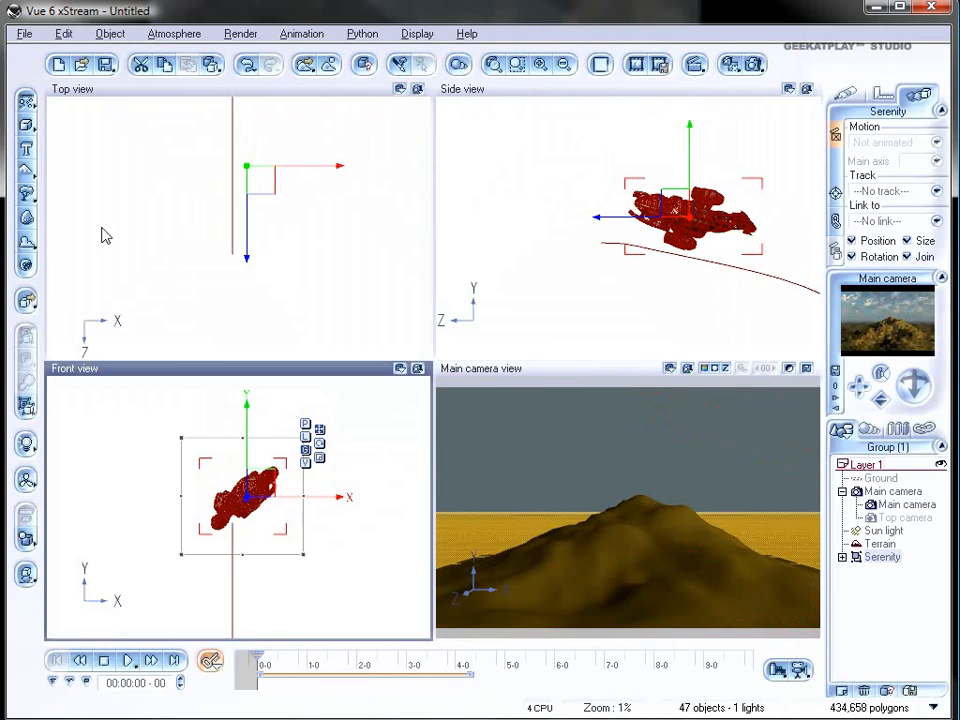
click(27, 445)
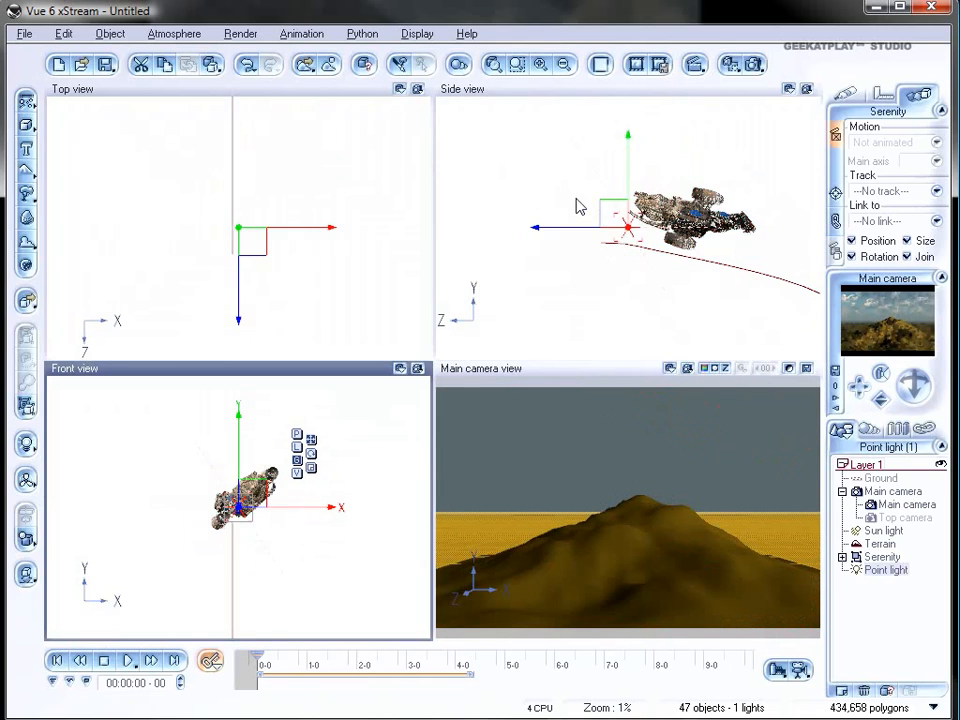
drag(611, 212, 600, 182)
drag(251, 253, 182, 249)
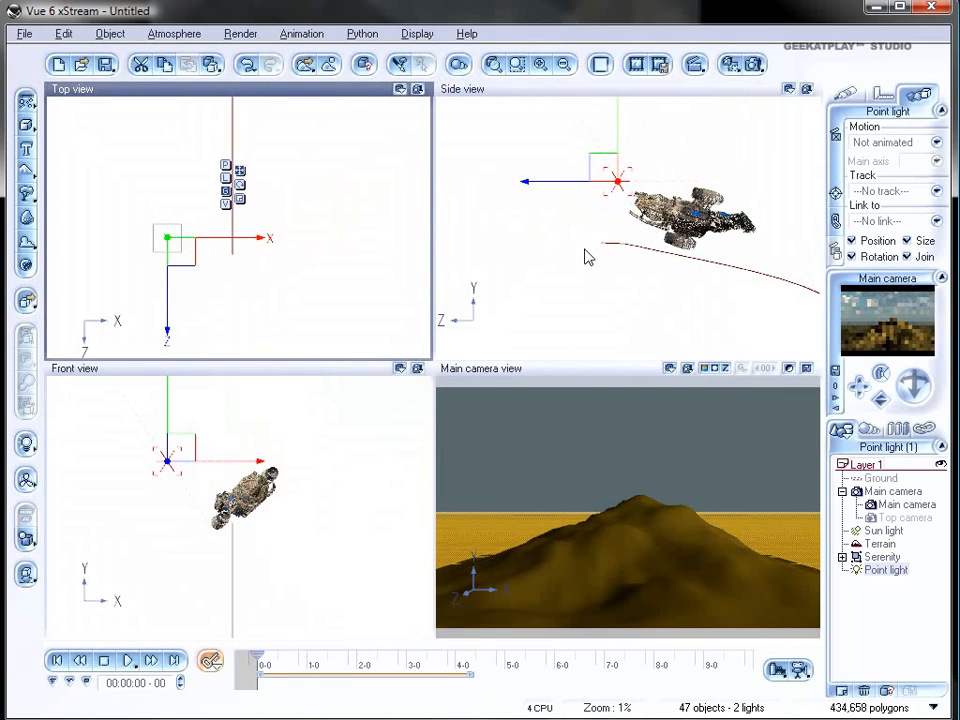
At 00:00:04-09, lower the point light to about the main camera's height in the side view and turn off the light's animation.
click(176, 661)
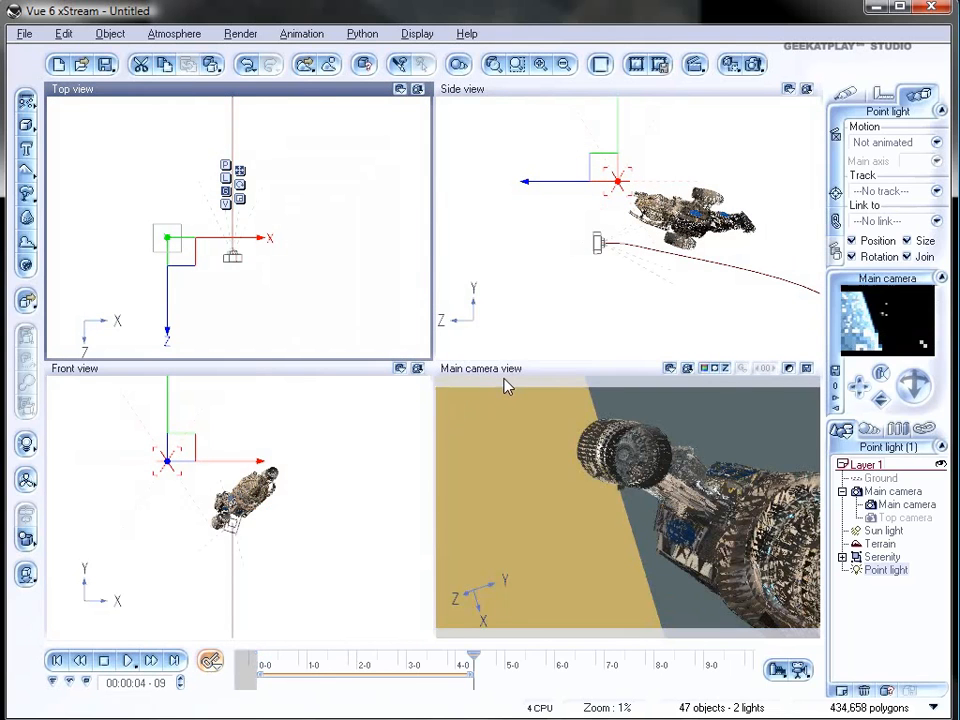
click(598, 174)
drag(598, 174, 580, 213)
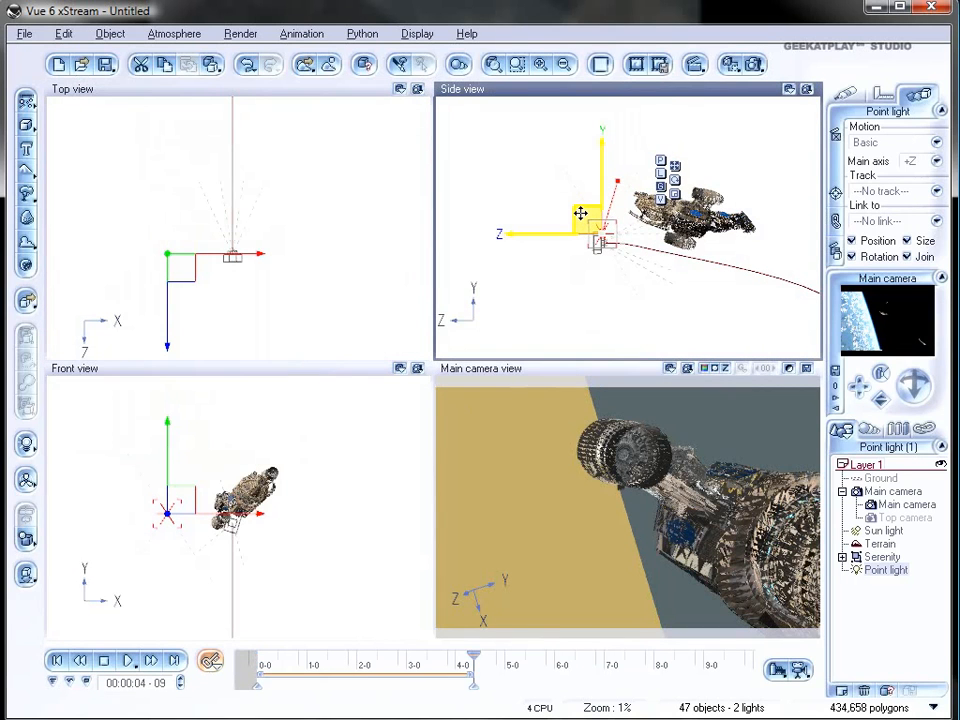
click(834, 135)
click(636, 454)
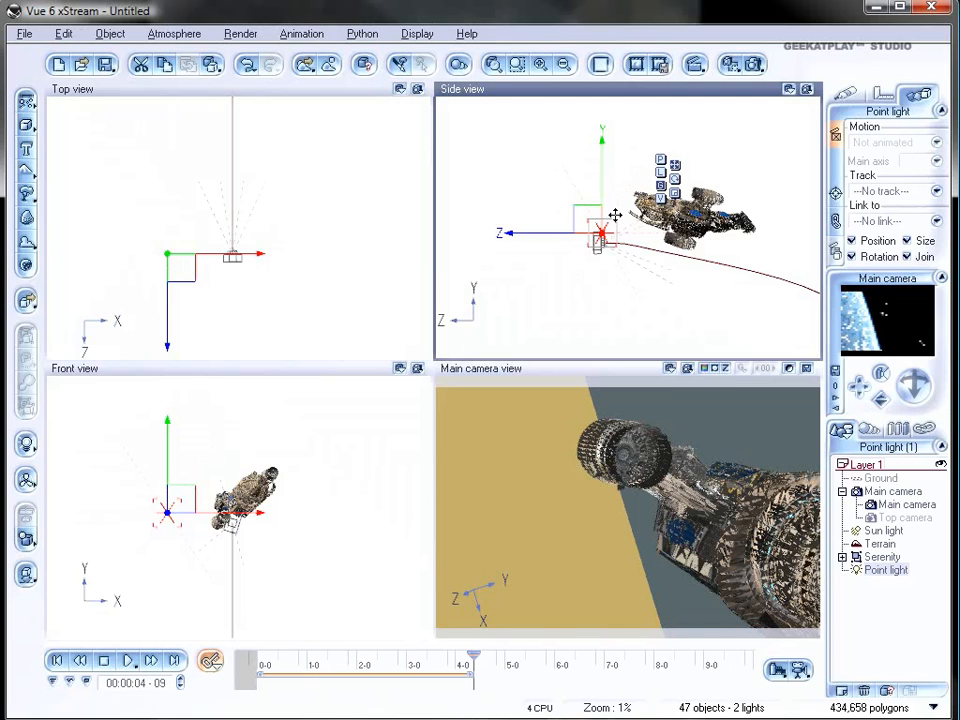
Move the point light forward in the top view and position it just beneath Serenity in the front view.
drag(193, 272, 184, 199)
drag(172, 494, 251, 566)
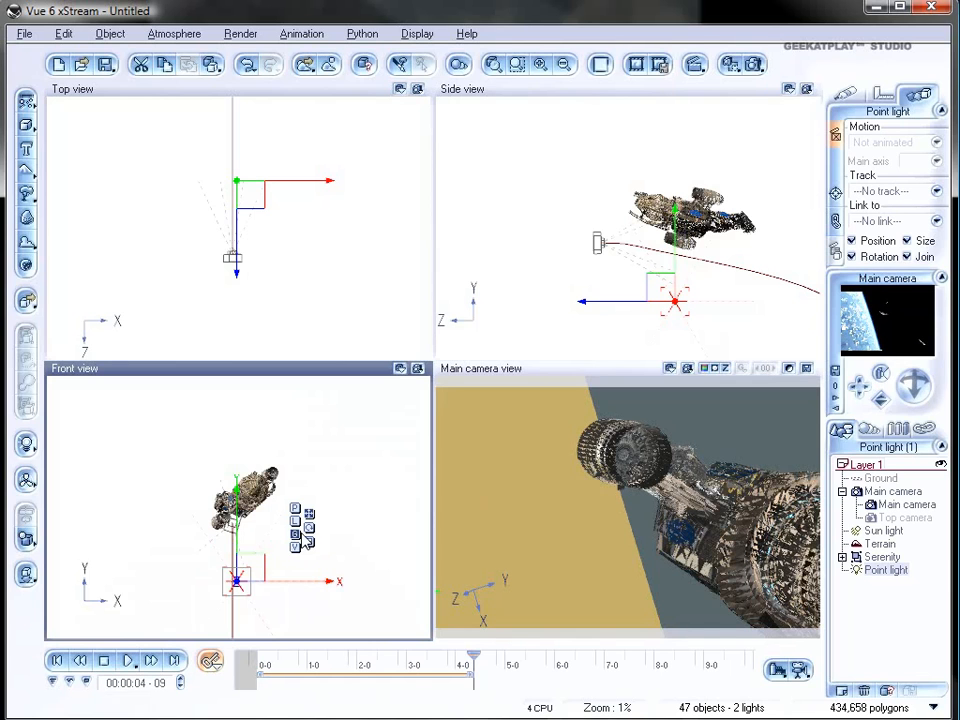
drag(249, 568, 250, 537)
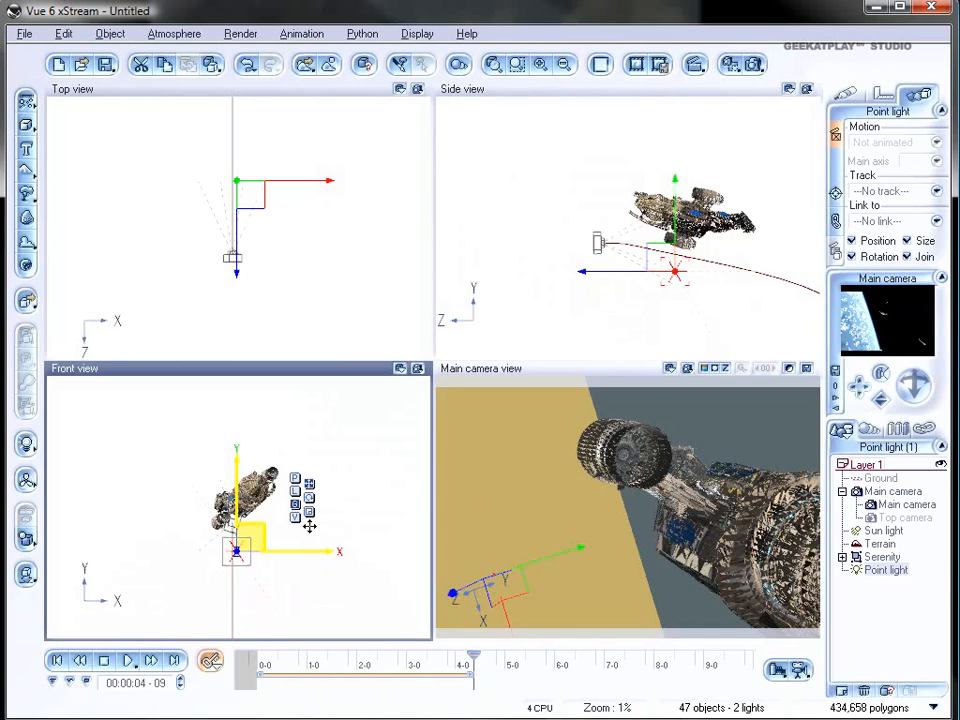
Set the point light's power to 400 and fine-tune its position close under Serenity's hull in the side, front and top views.
click(847, 96)
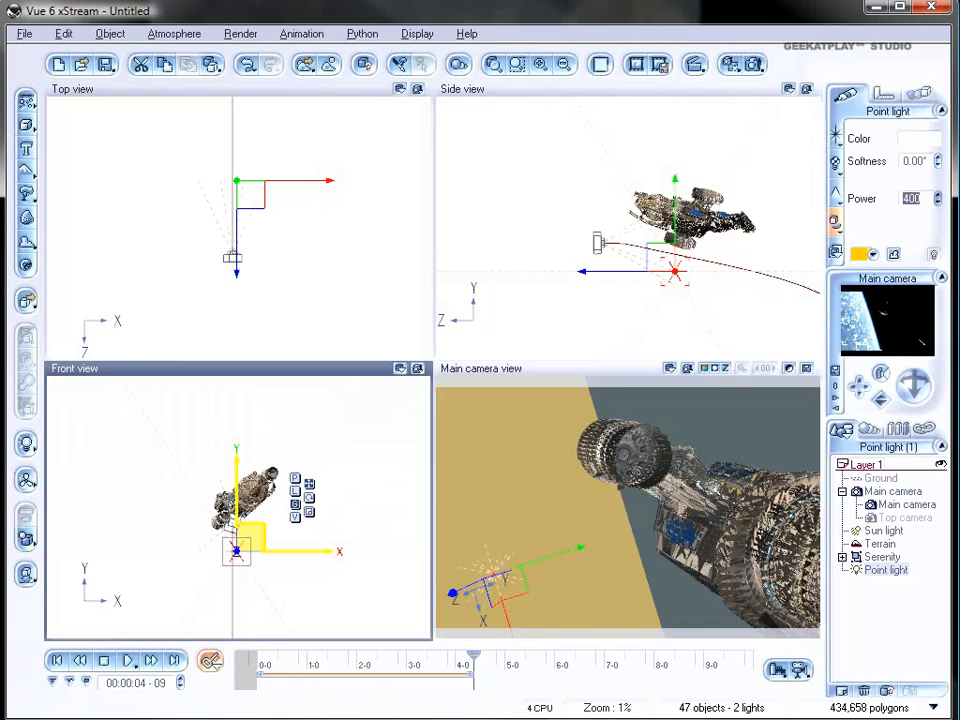
drag(676, 262, 665, 237)
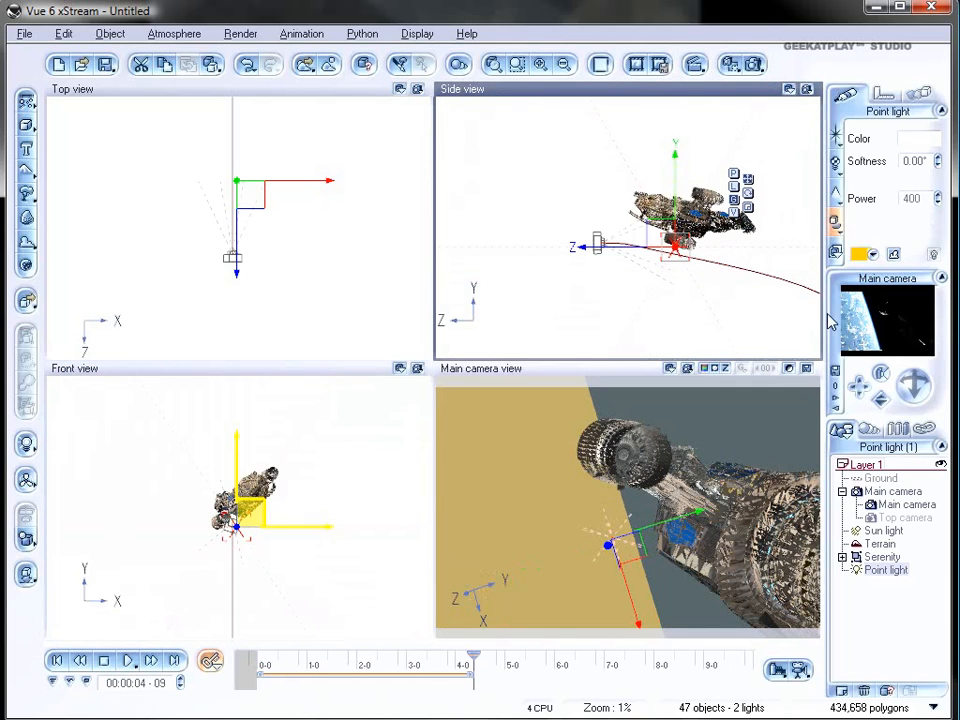
scroll(278, 270, up, 3)
drag(250, 553, 242, 536)
right_drag(290, 193, 338, 266)
mouse_move(291, 203)
mouse_down()
mouse_move(281, 231)
mouse_move(285, 219)
mouse_move(259, 219)
mouse_move(296, 225)
mouse_move(276, 223)
mouse_move(289, 219)
mouse_move(289, 198)
mouse_up()
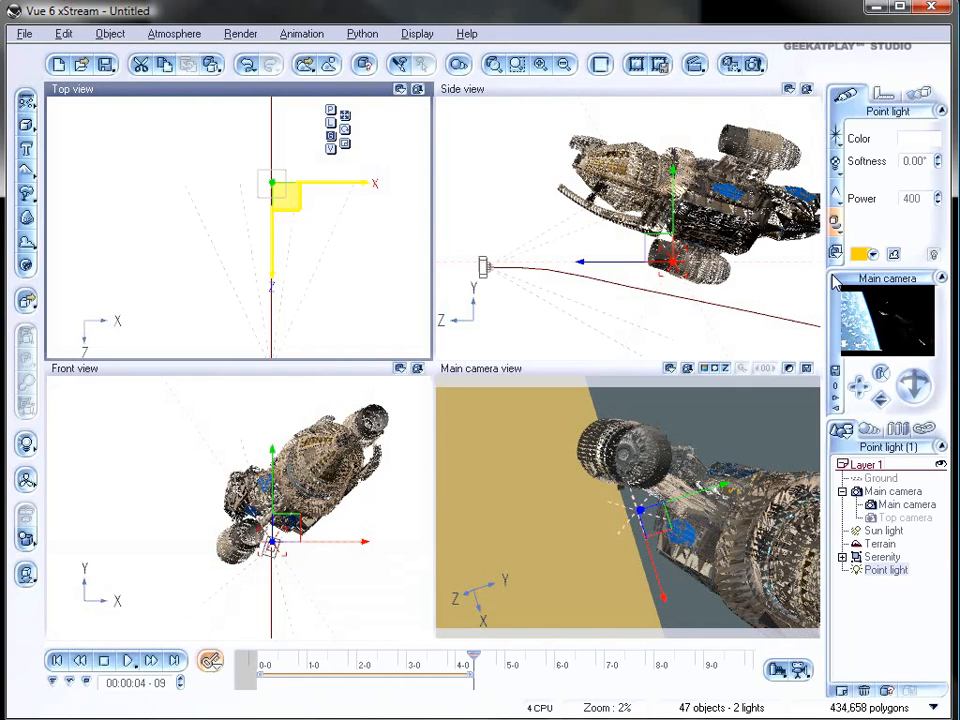
Scrub the animation from 00:00:00-00 to its end at 00:00:04-09 to check the main camera's view of the lit ship.
click(57, 660)
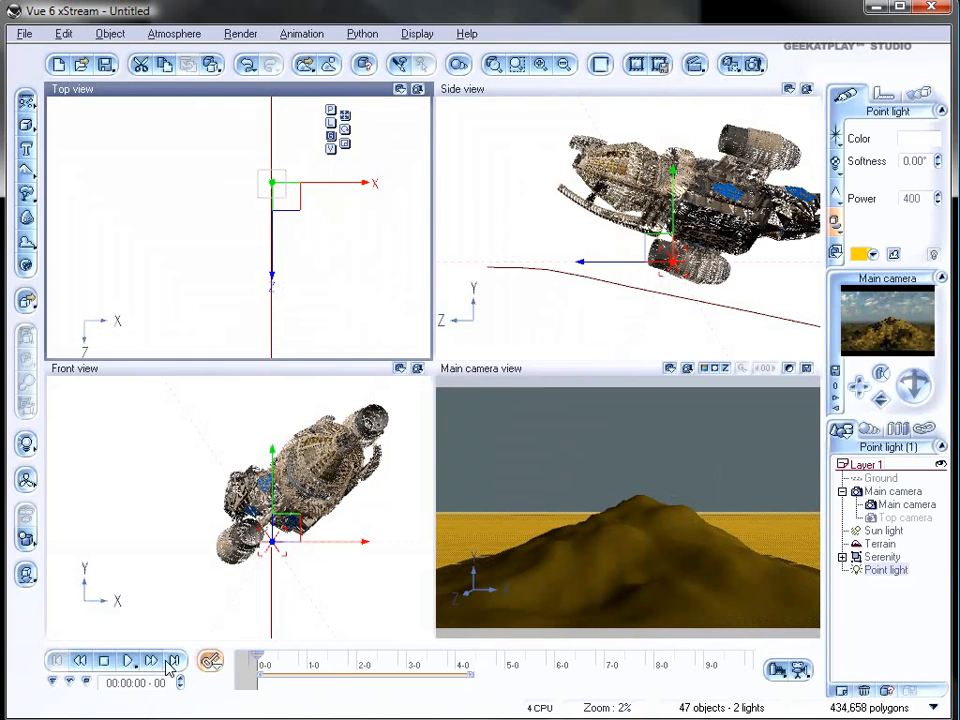
drag(256, 657, 472, 657)
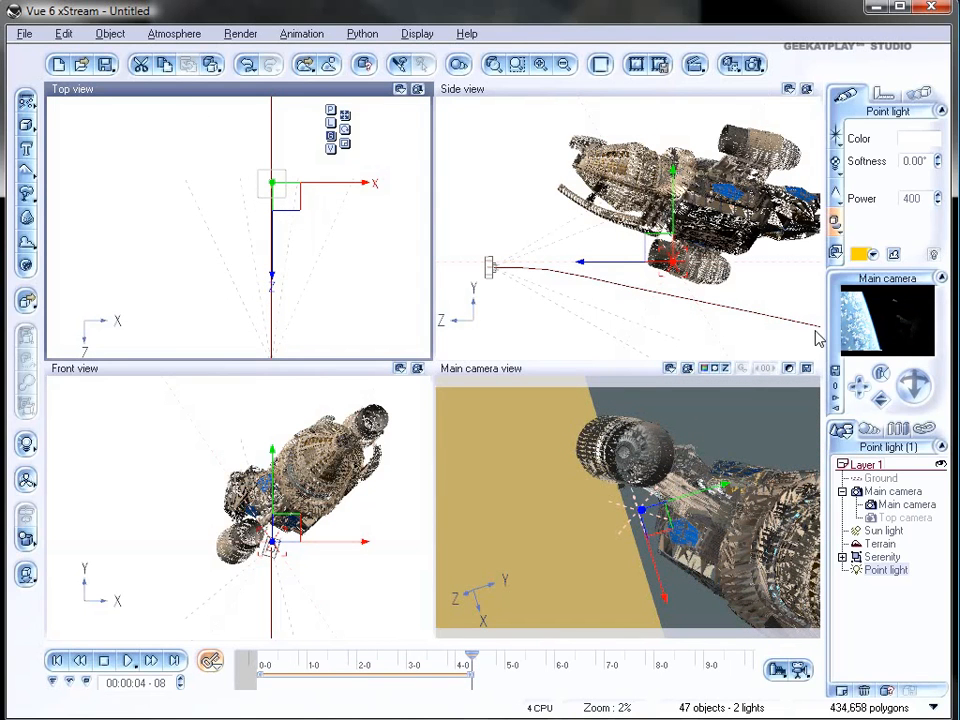
click(176, 661)
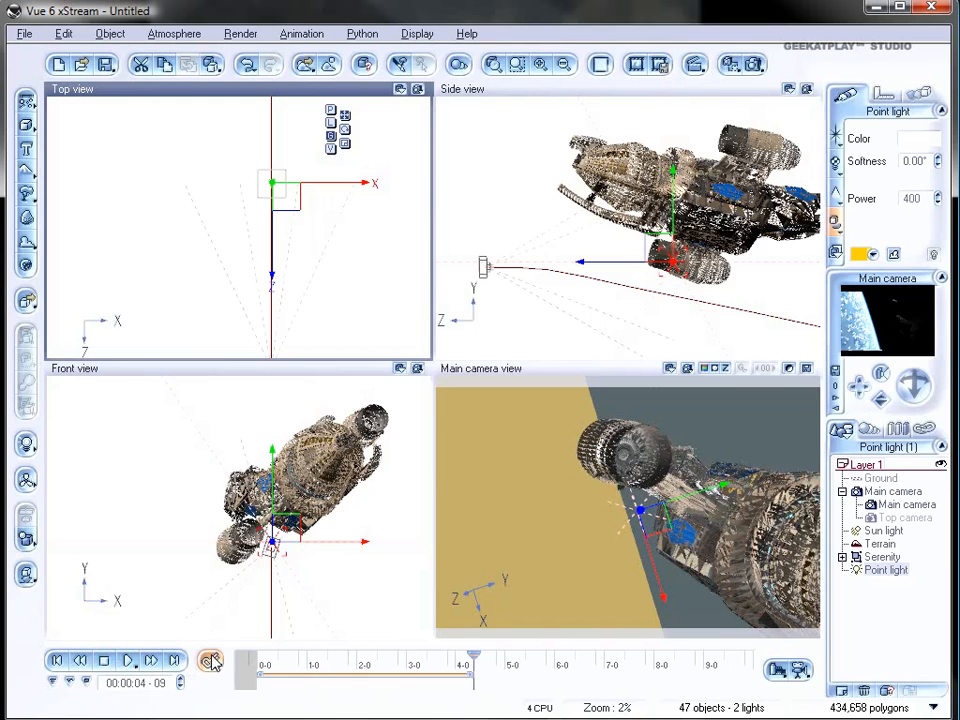
Add a planet at 00:00:04-09, enlarge it and centre it just ahead of the main camera in the side view.
click(26, 266)
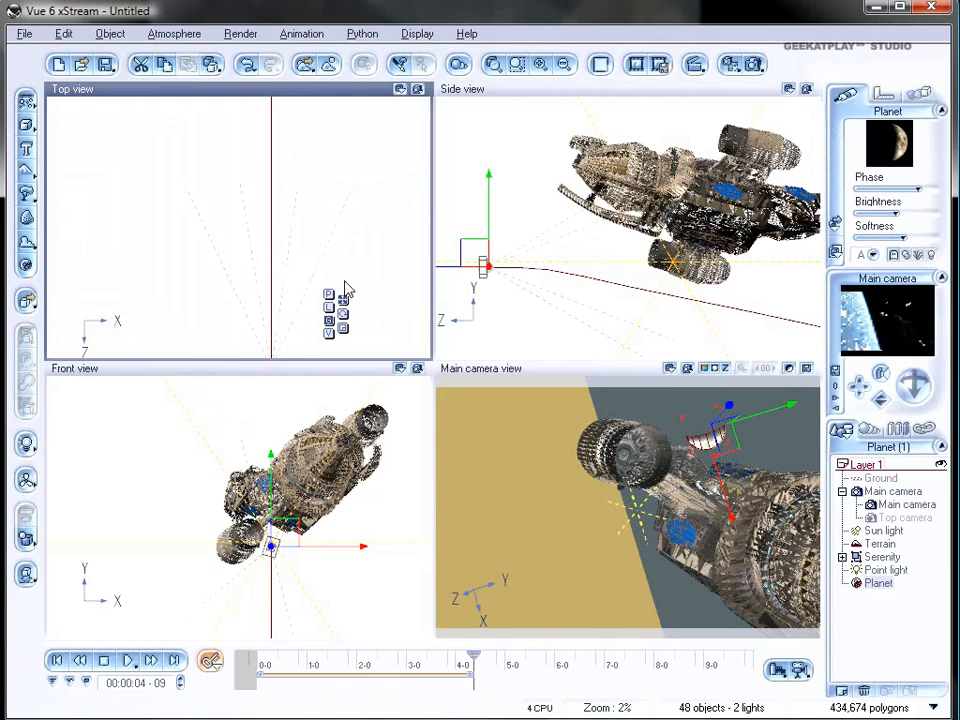
right_drag(617, 293, 657, 292)
scroll(600, 274, up, 5)
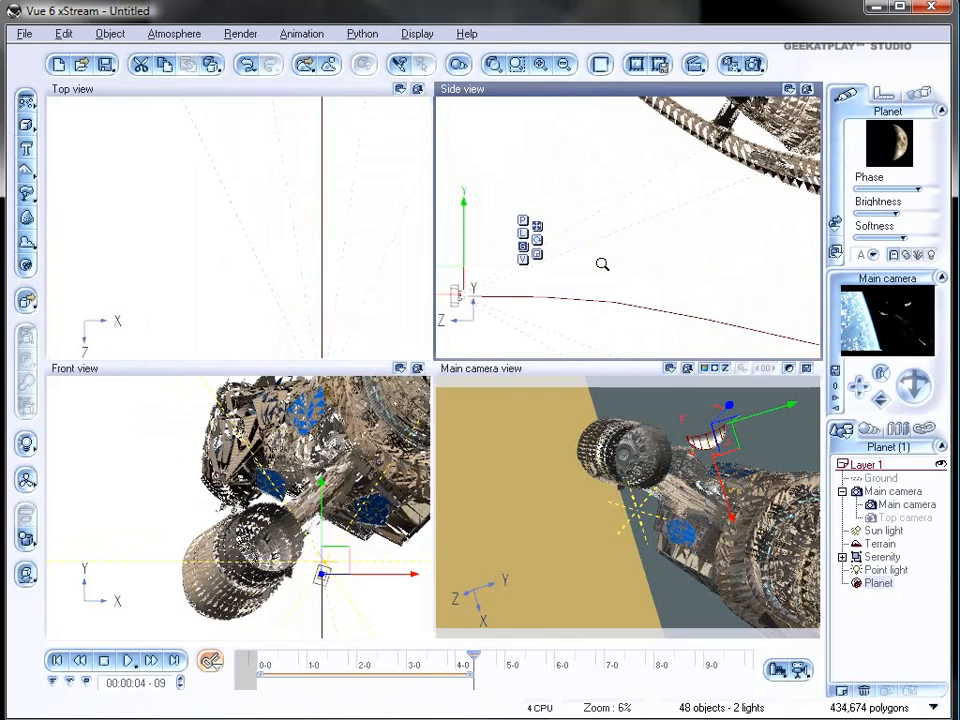
right_drag(664, 238, 845, 165)
scroll(654, 249, up, 3)
right_drag(654, 249, 579, 317)
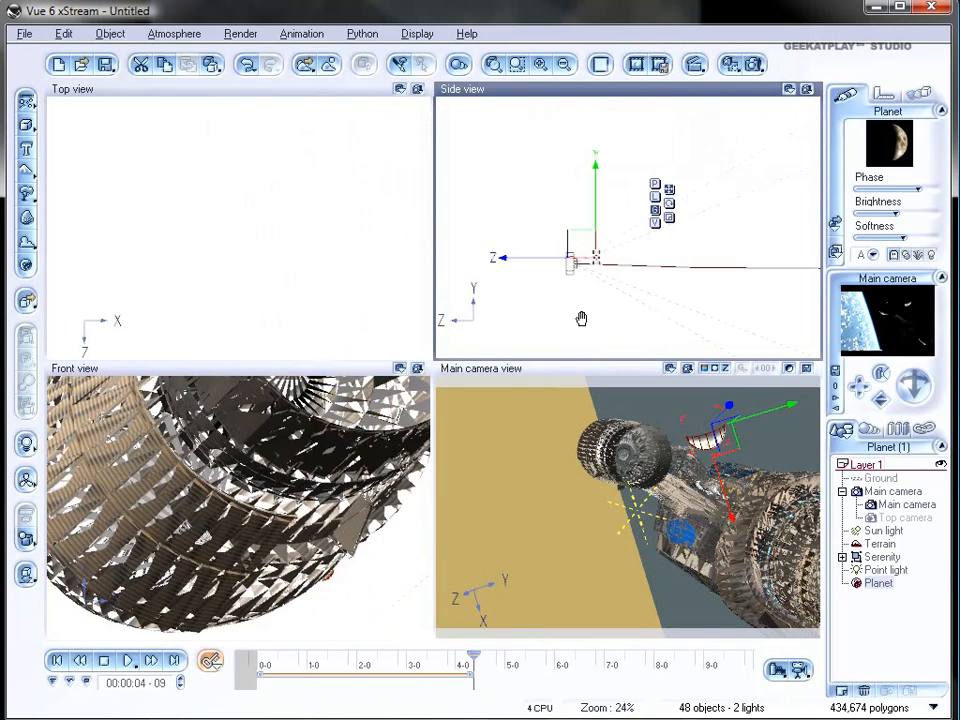
click(593, 257)
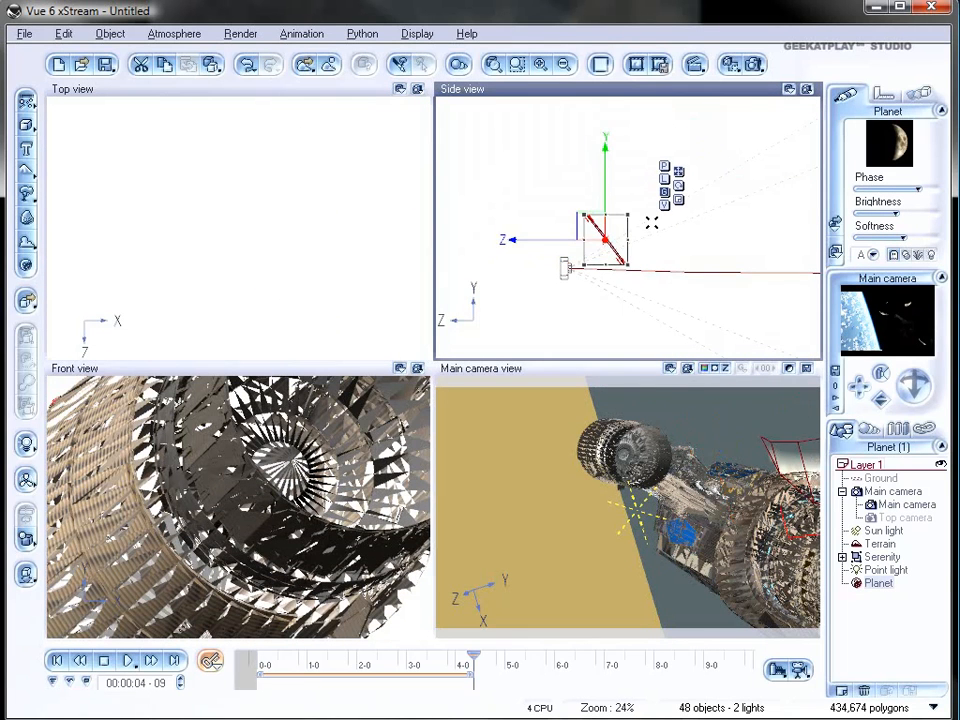
drag(651, 223, 615, 256)
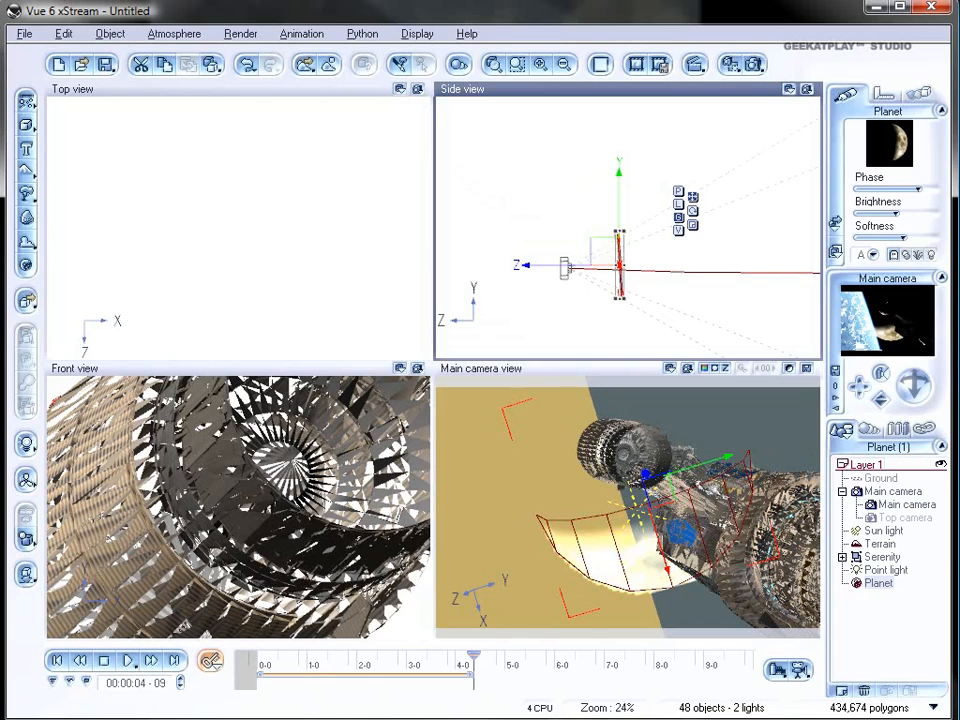
Rotate the planet in the front view and adjust its phase to a full moon.
scroll(316, 424, down, 6)
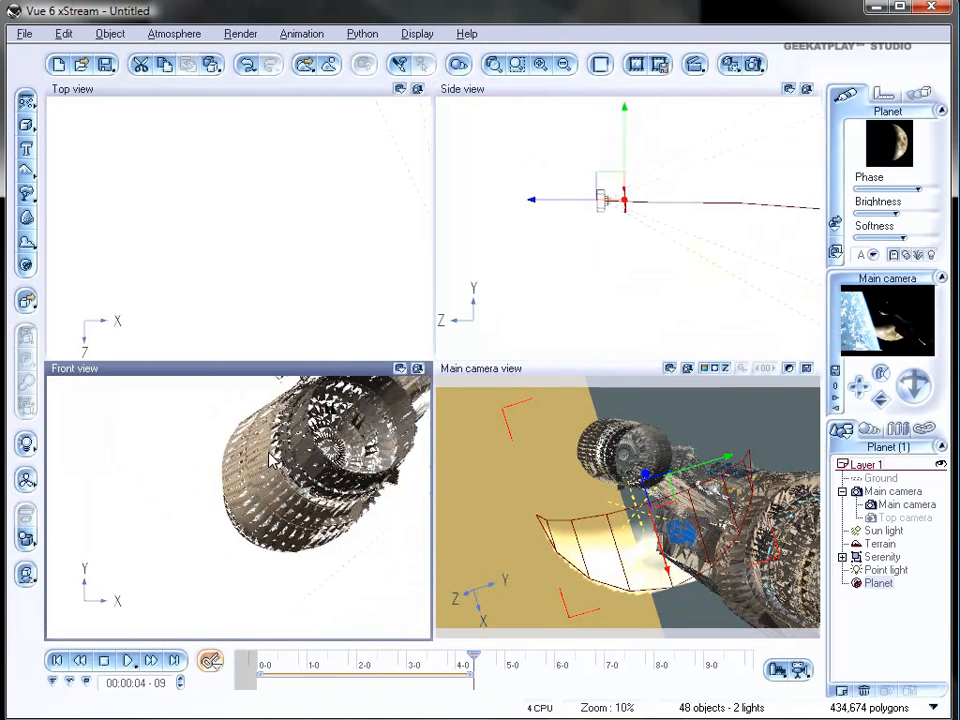
scroll(308, 505, up, 1)
right_drag(410, 526, 221, 437)
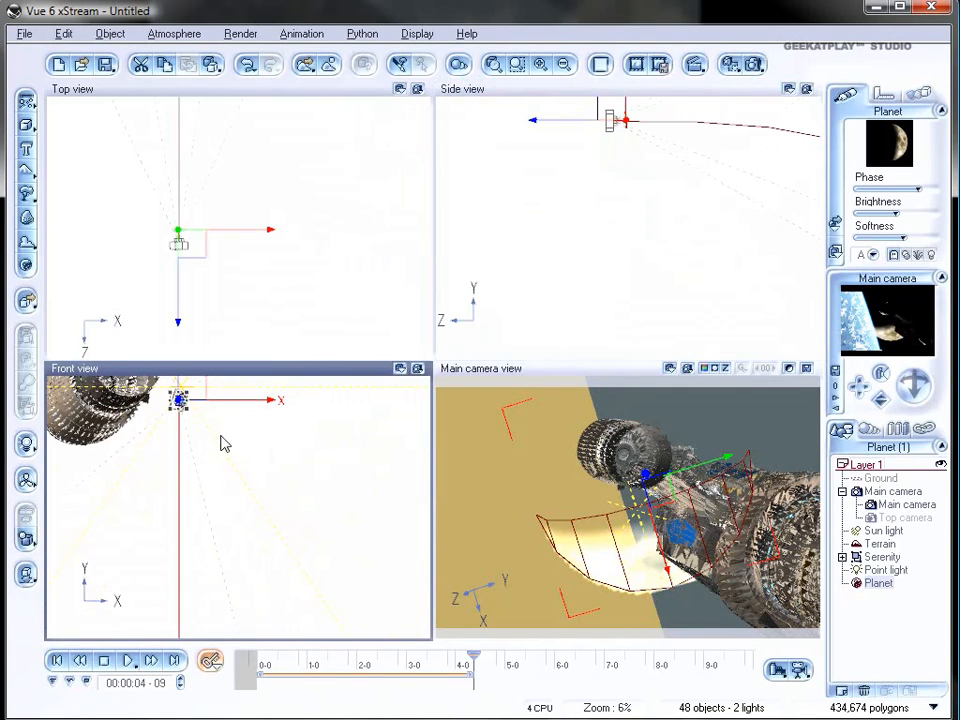
drag(195, 425, 180, 396)
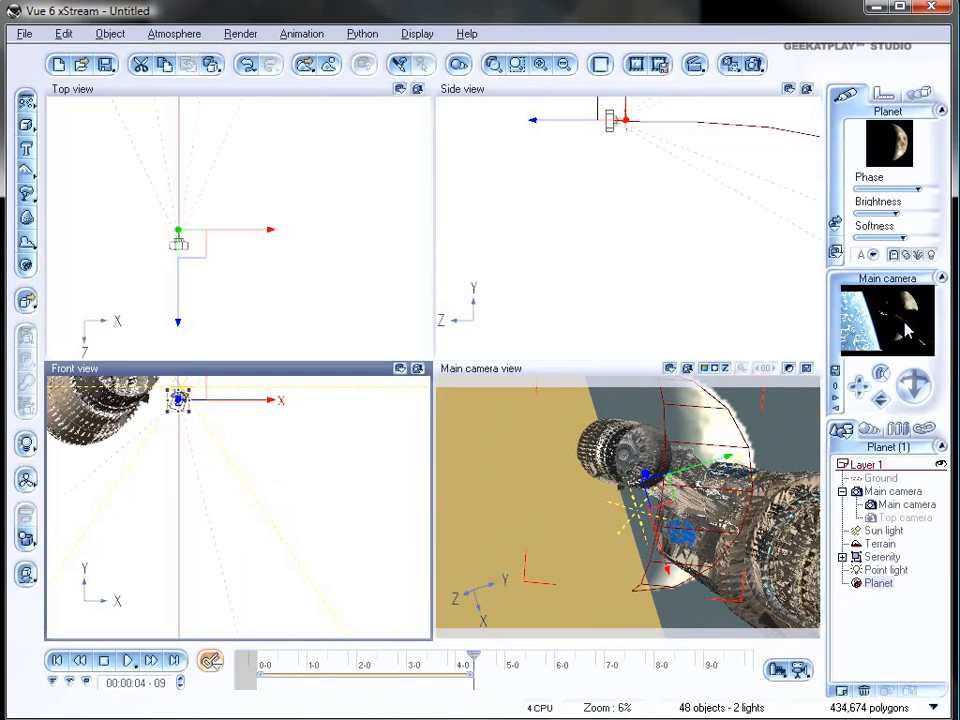
drag(917, 189, 879, 189)
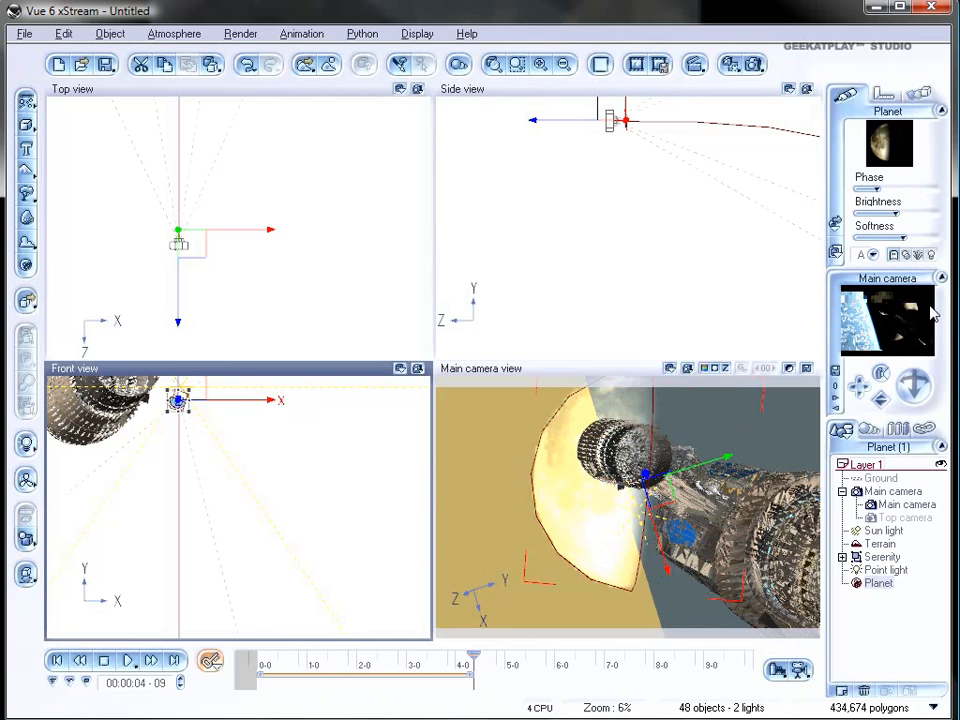
mouse_move(891, 187)
mouse_down()
mouse_move(882, 186)
mouse_move(913, 187)
mouse_move(905, 187)
mouse_up()
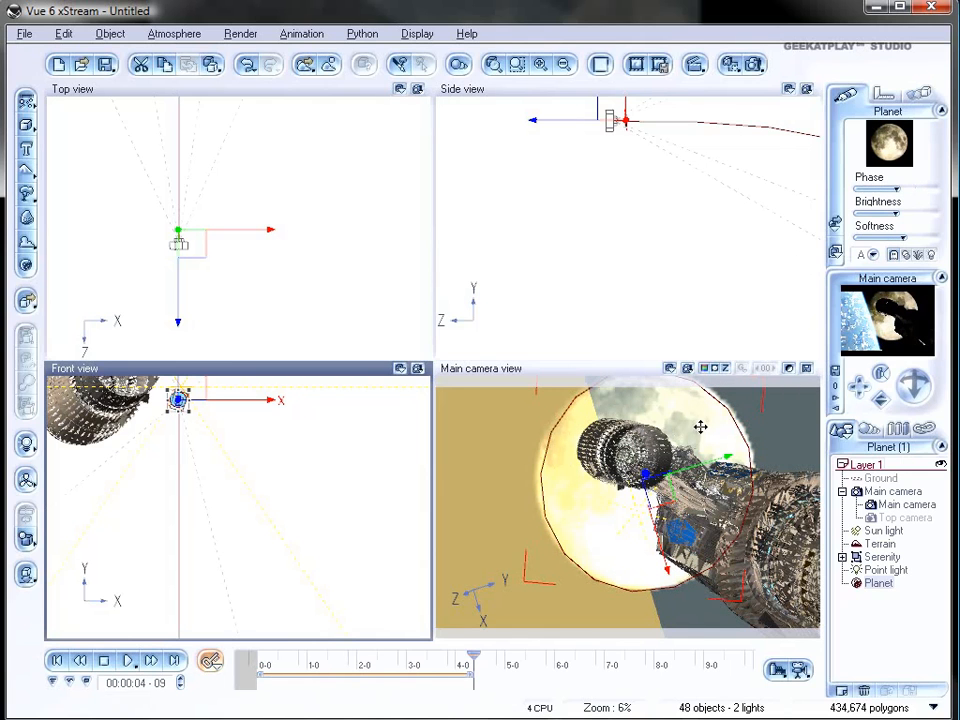
Reposition the planet farther ahead of the main camera so it frames Serenity from behind, and adjust its phase to slightly less than full.
drag(191, 414, 189, 405)
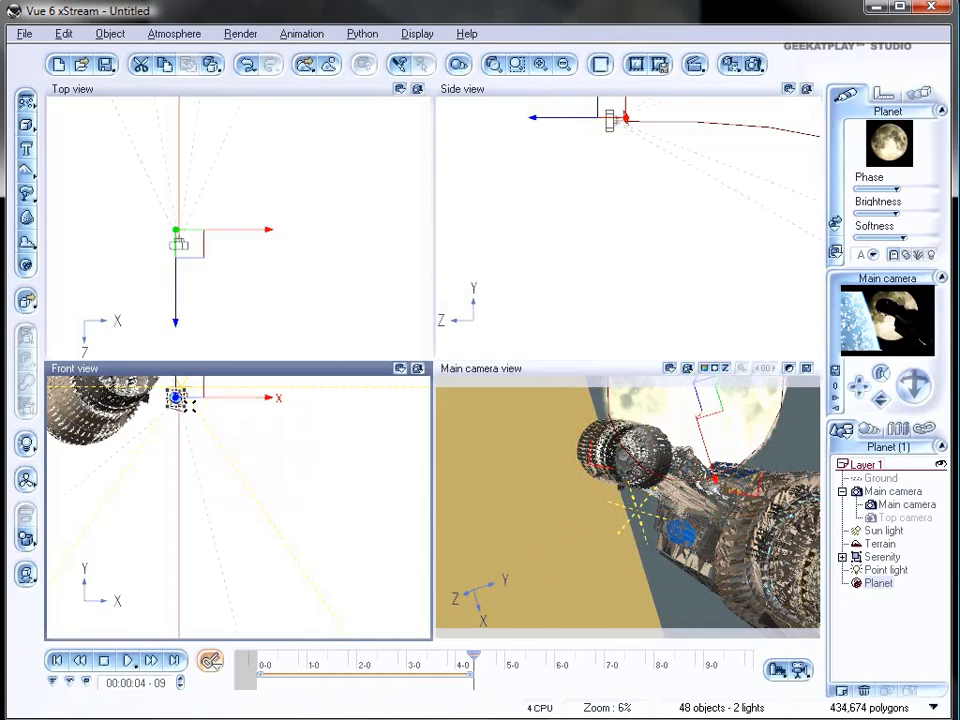
right_drag(609, 124, 612, 216)
drag(613, 194, 613, 206)
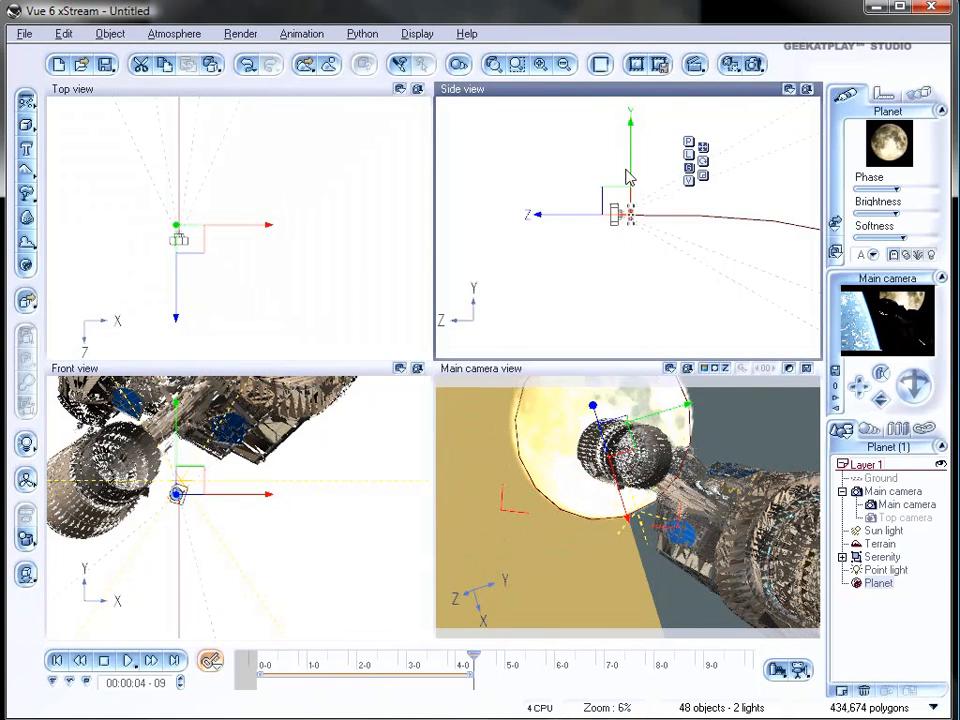
drag(633, 148, 631, 146)
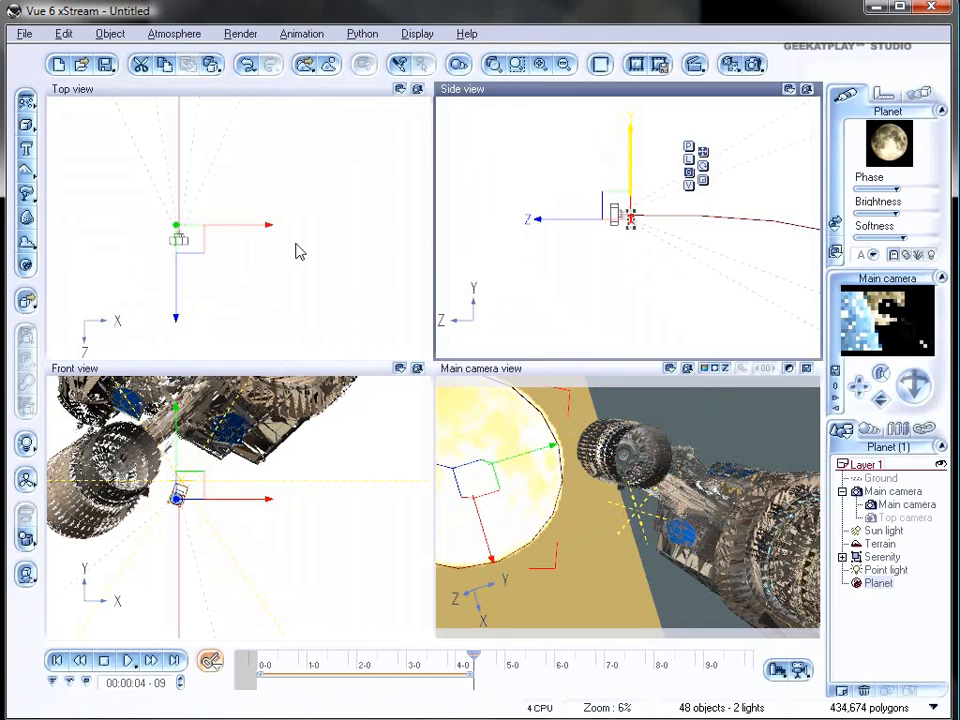
drag(229, 223, 190, 199)
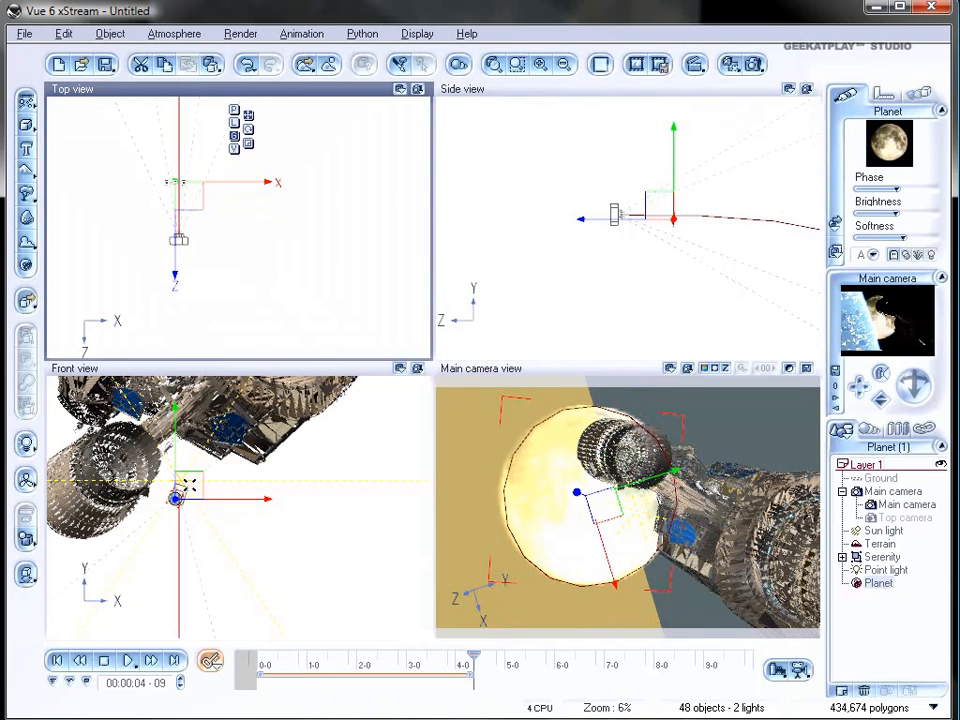
click(193, 487)
drag(193, 487, 193, 480)
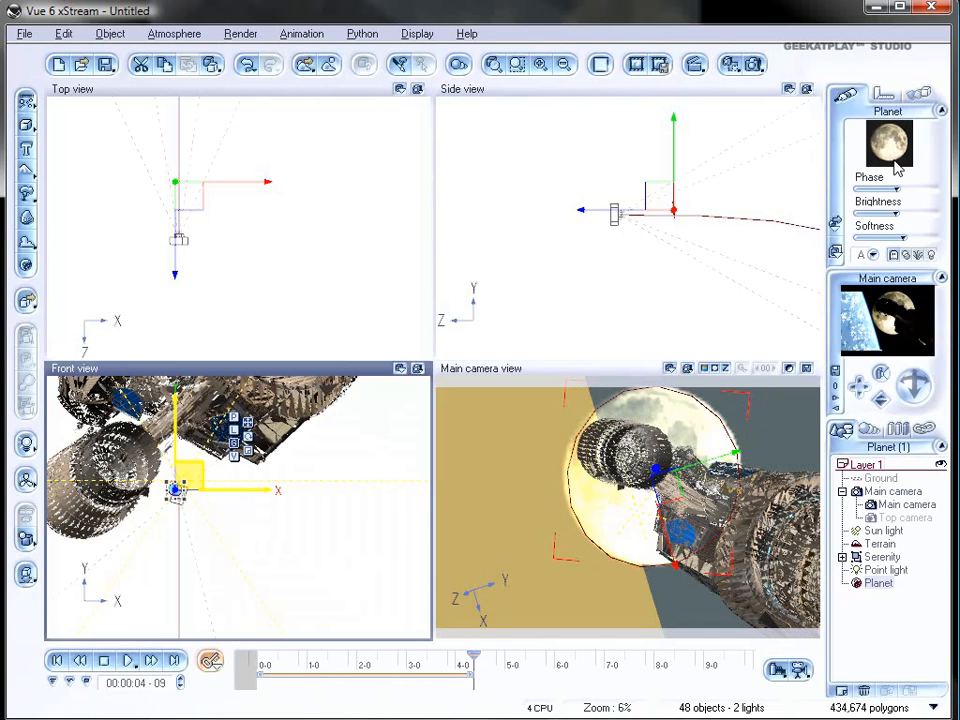
drag(898, 186, 904, 180)
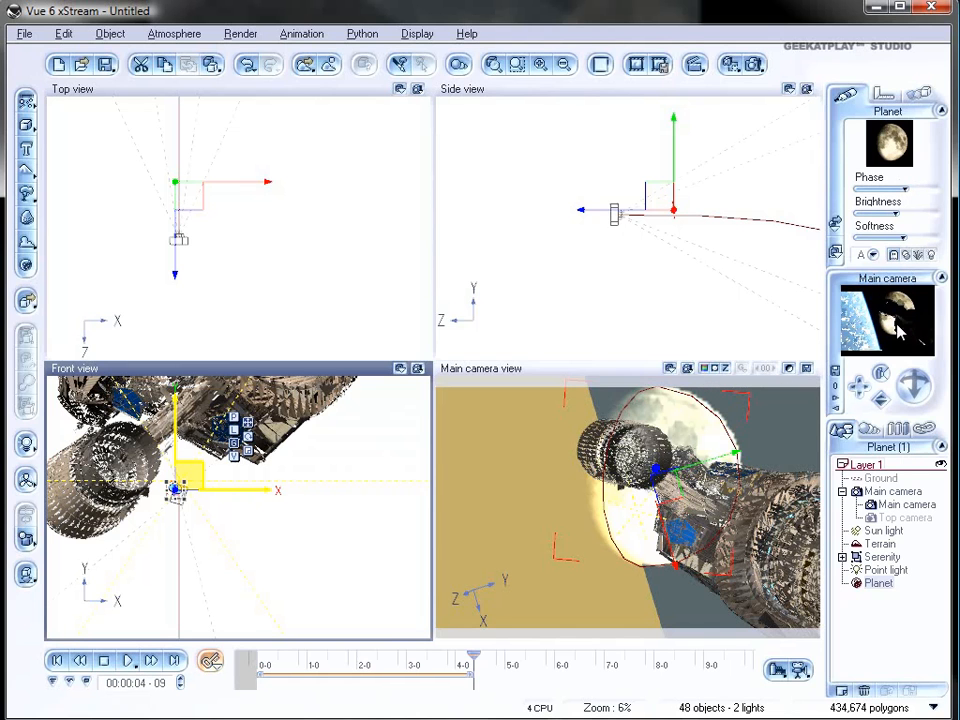
Return the animation to 00:00:00-04, select the main camera and set the atmosphere's sky and haze quality boost to 0.
drag(474, 657, 265, 660)
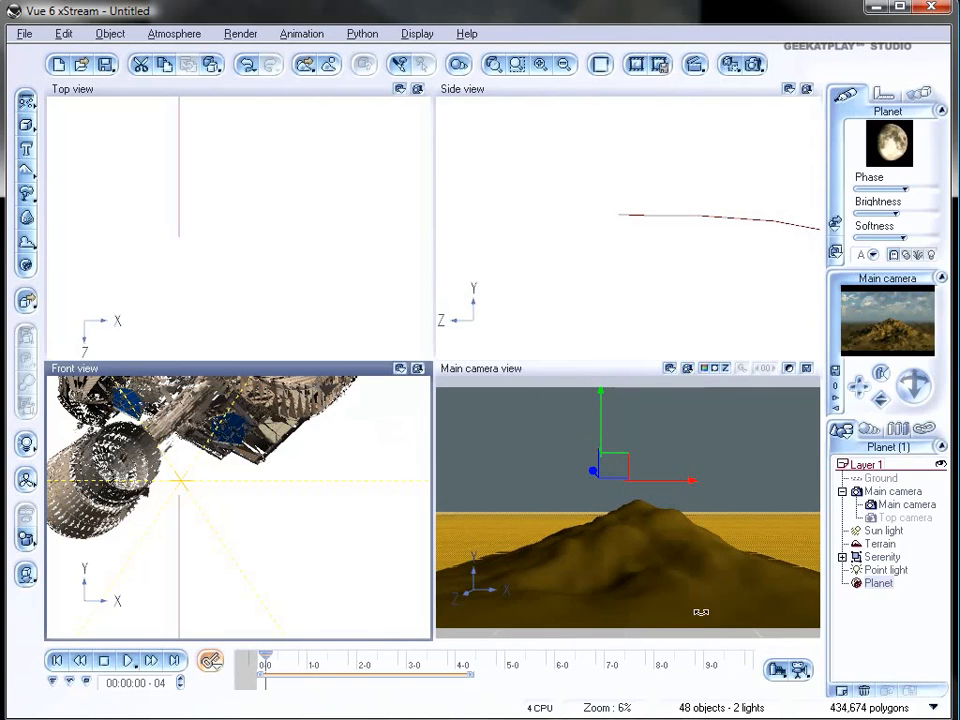
click(885, 505)
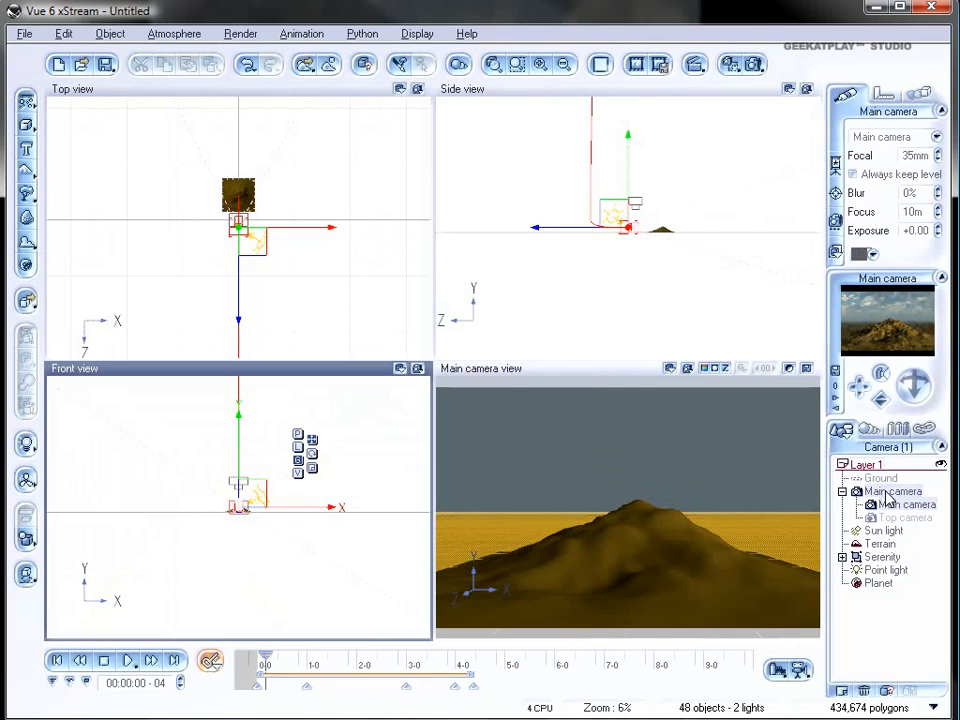
click(170, 34)
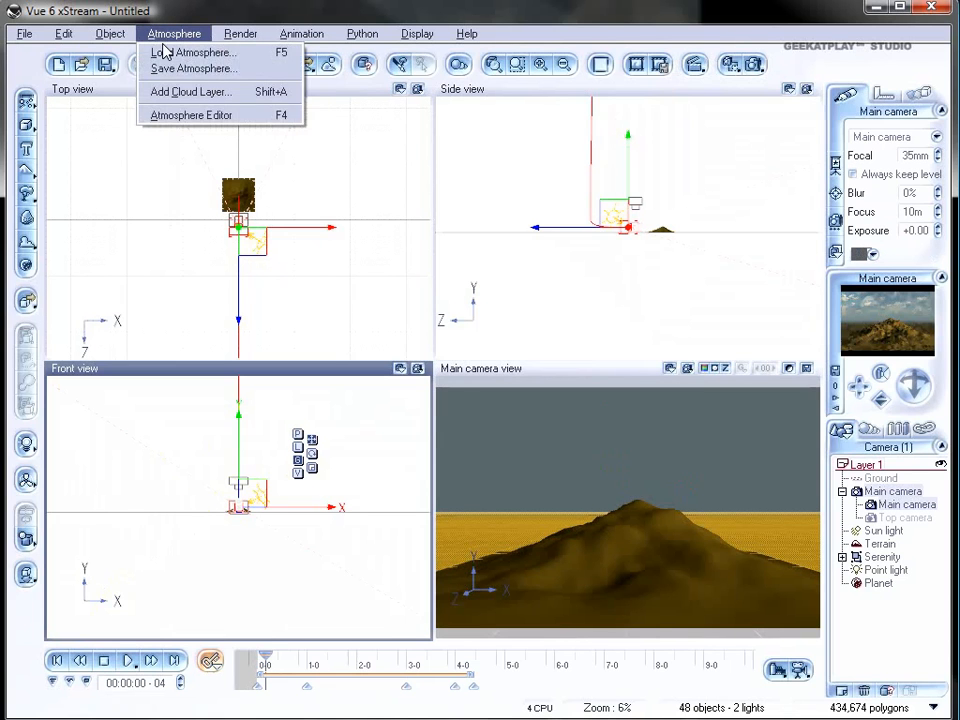
click(226, 116)
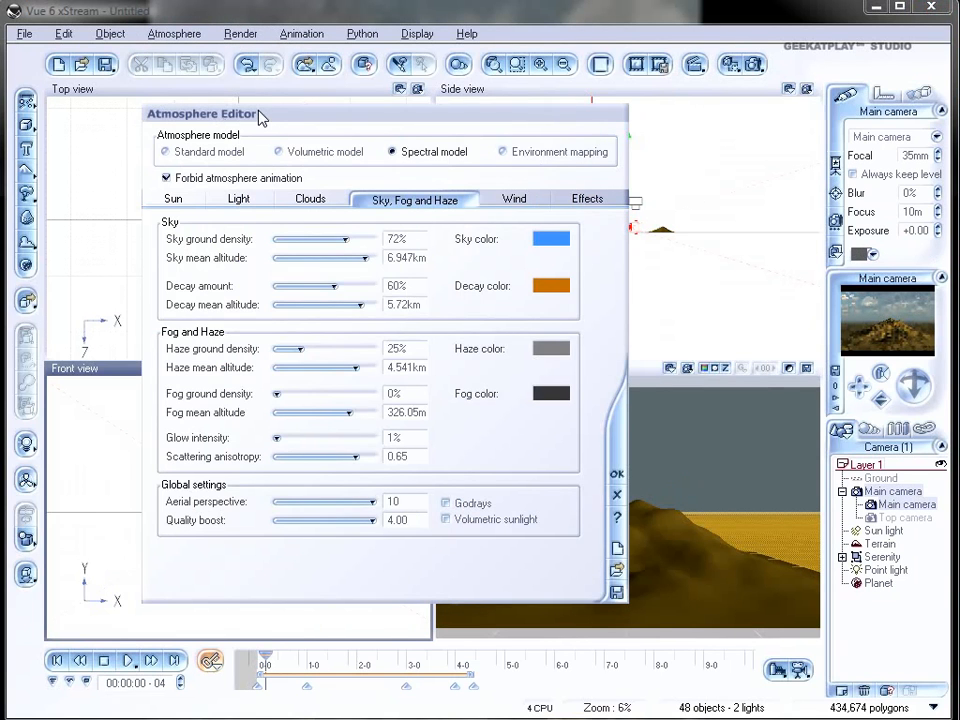
drag(257, 108, 303, 110)
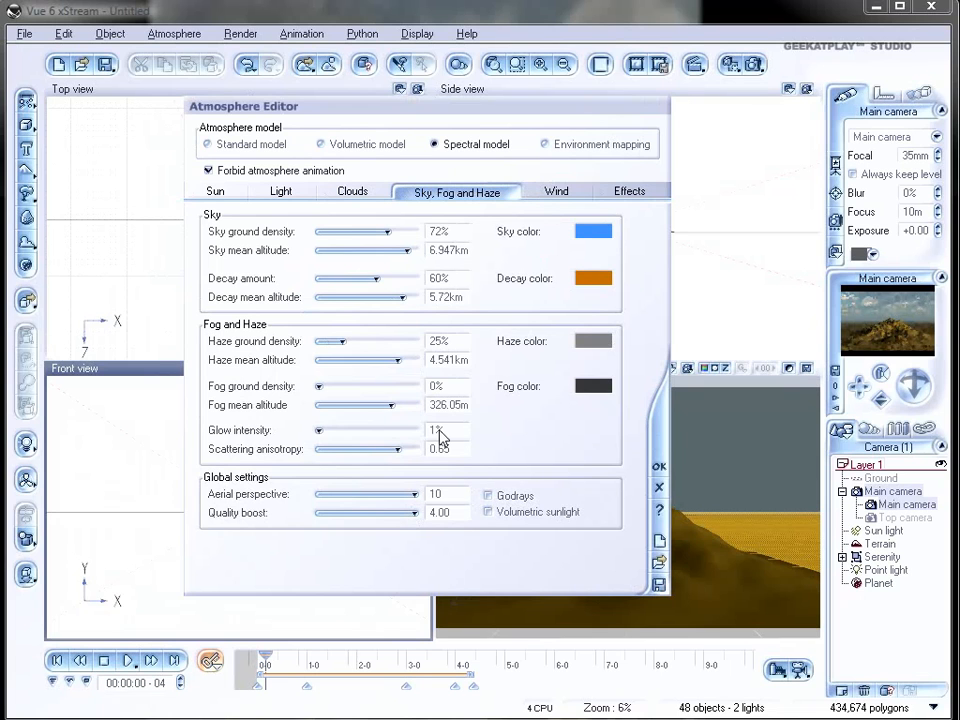
drag(414, 513, 367, 513)
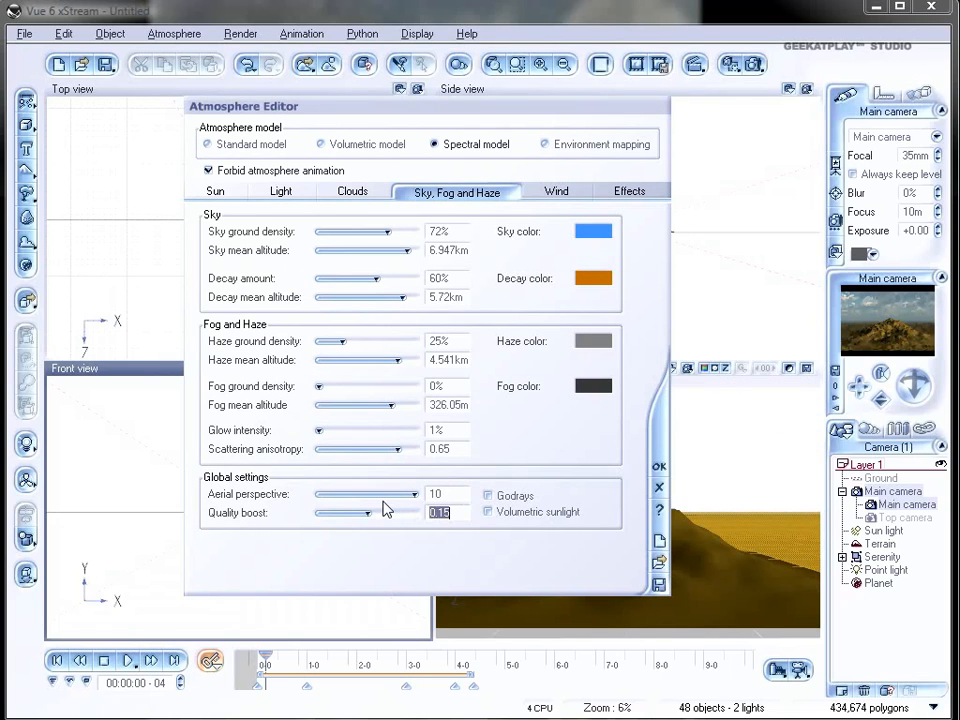
text(0)
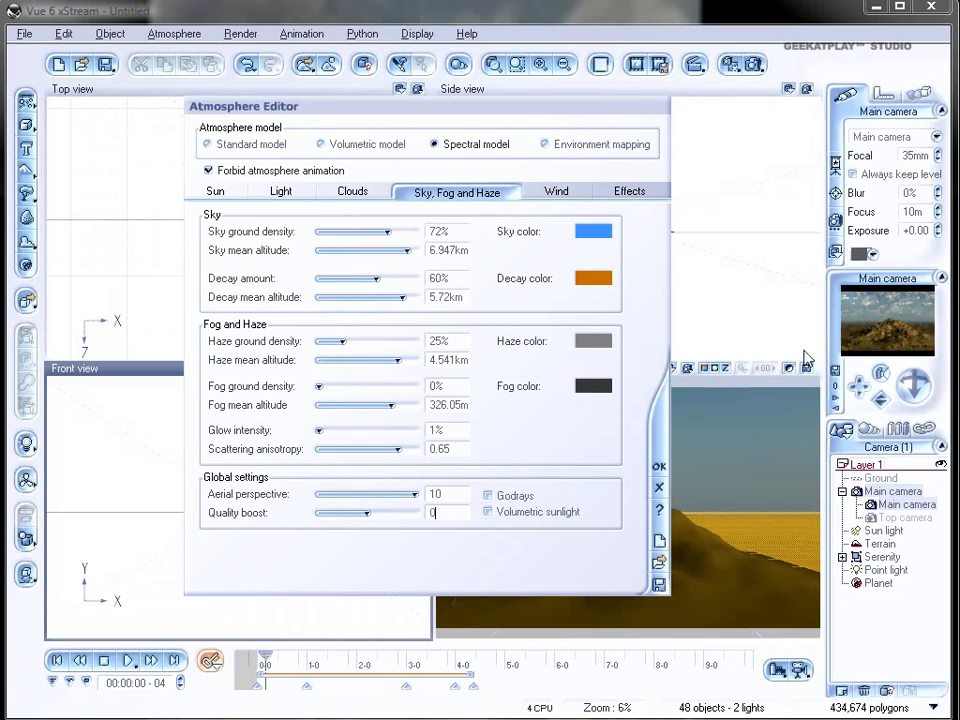
Try the Global illumination lighting model, switch back to Global ambience and accept the atmosphere settings.
click(280, 191)
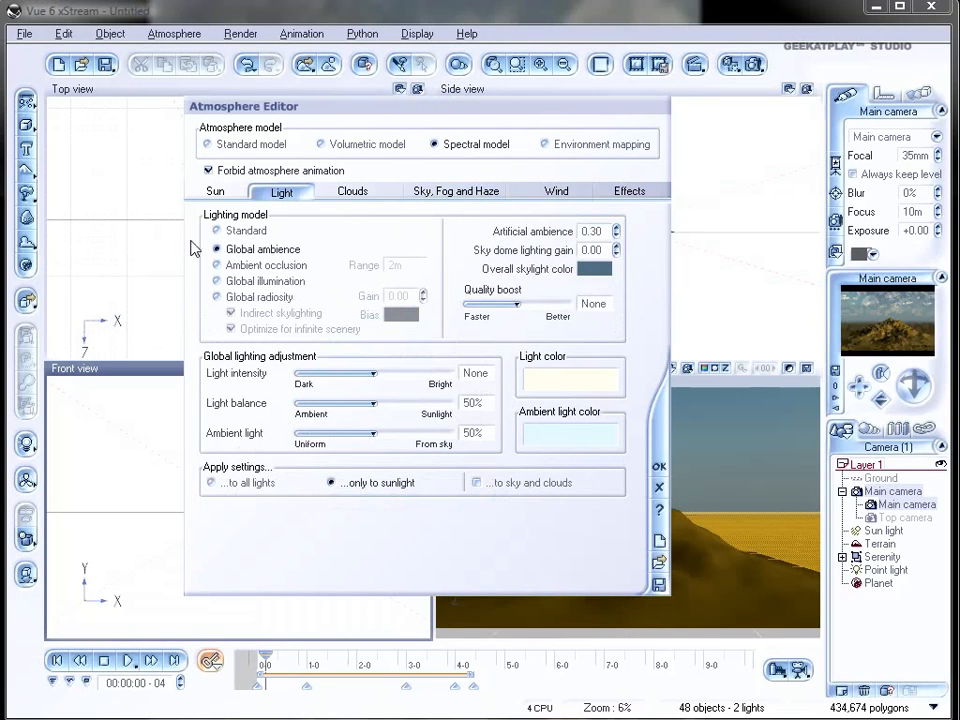
click(252, 285)
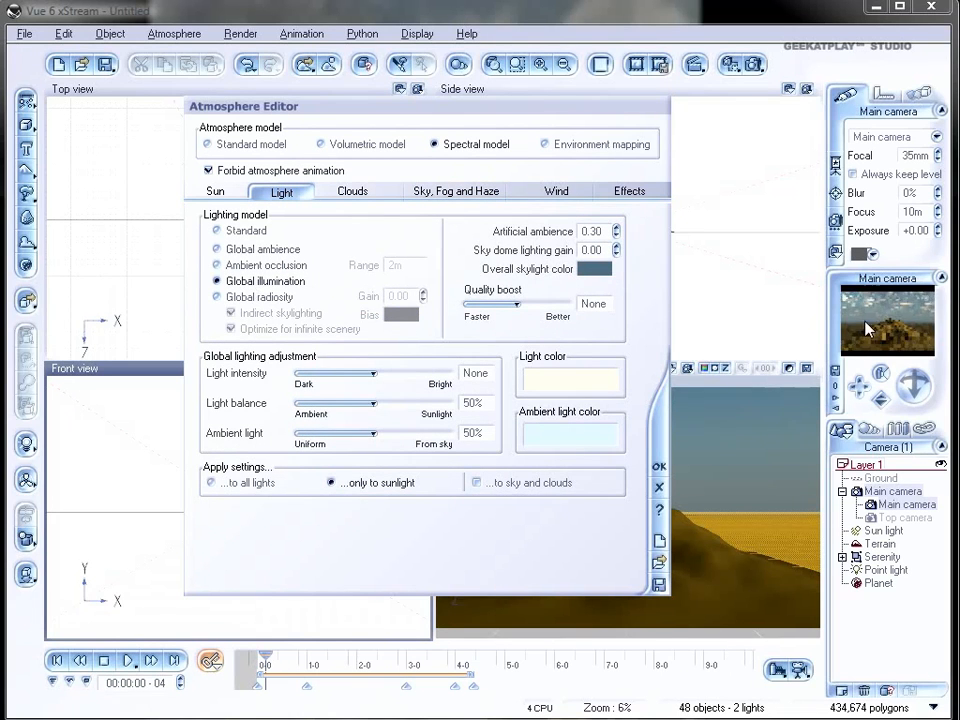
click(250, 250)
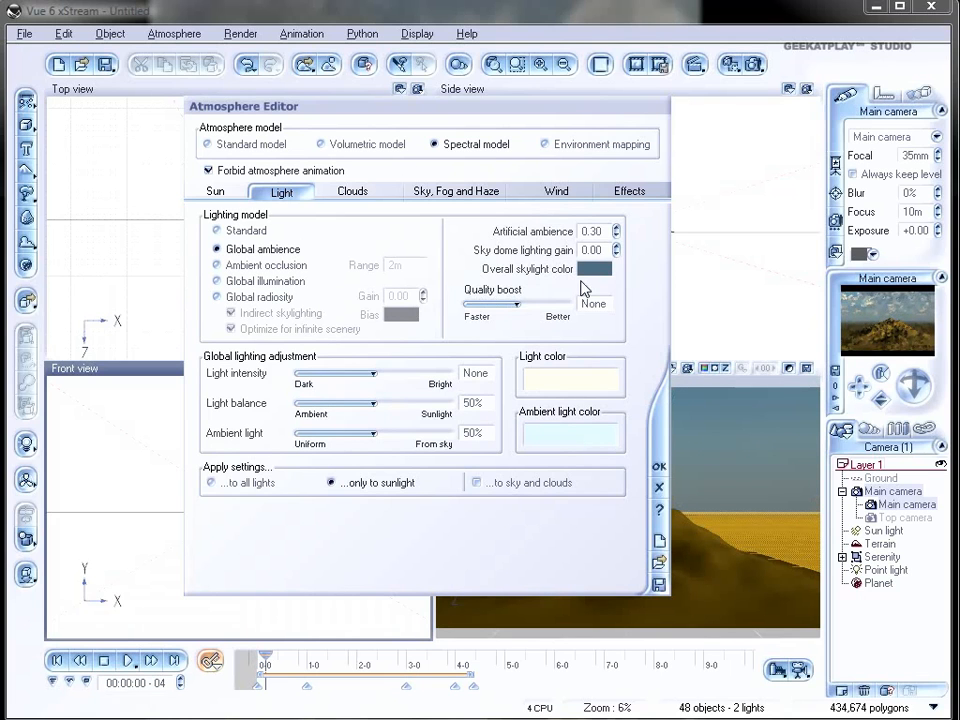
click(657, 468)
Set the preset render quality to Broadcast in the render options.
click(755, 66)
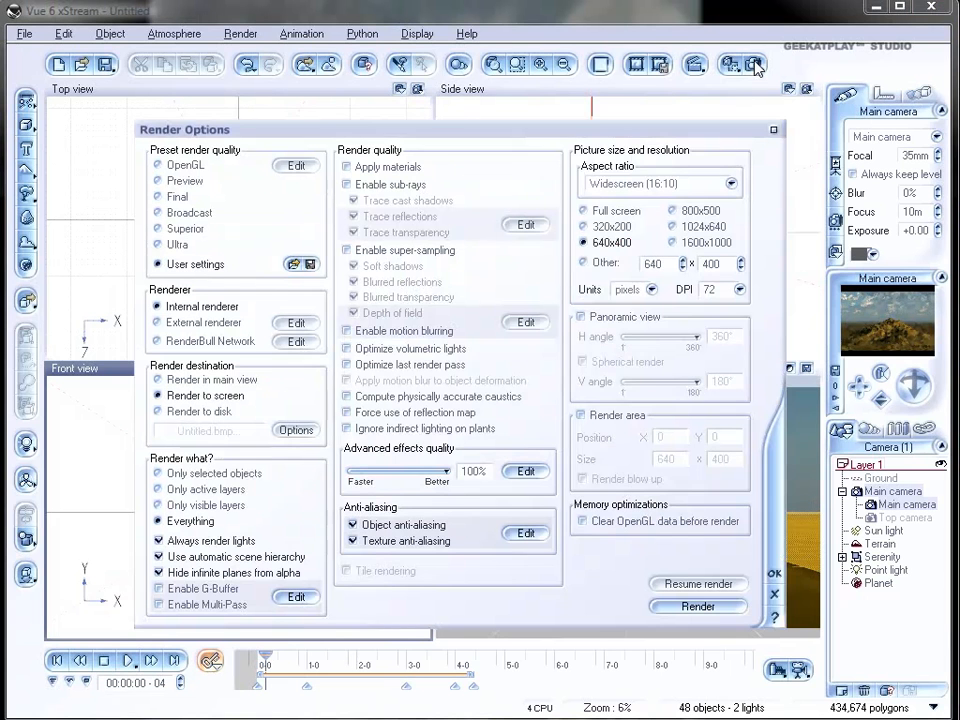
drag(346, 131, 356, 112)
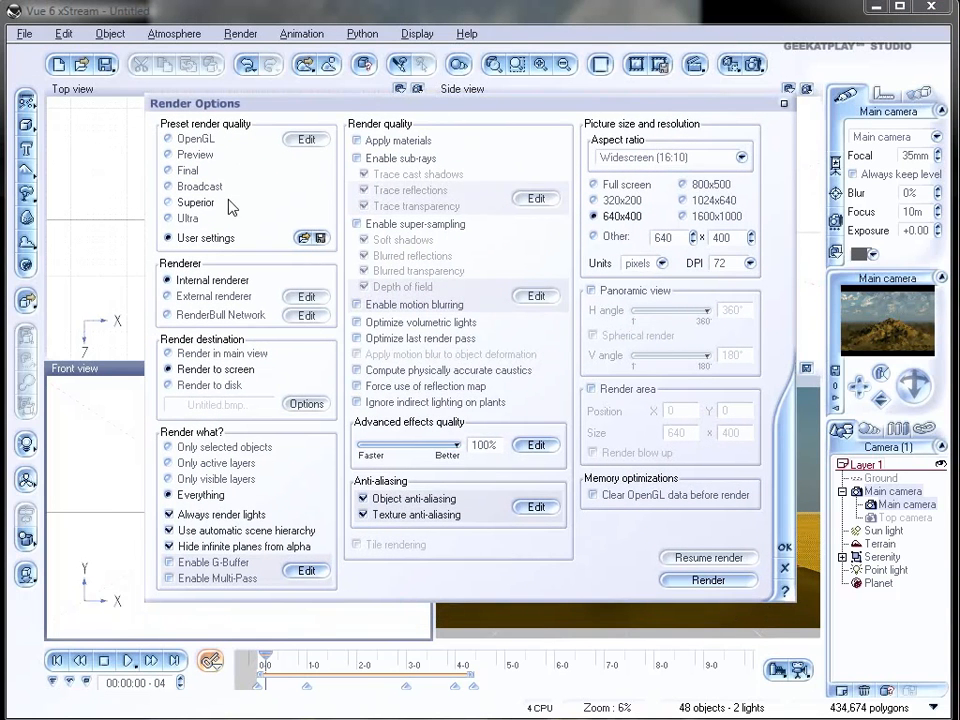
click(169, 187)
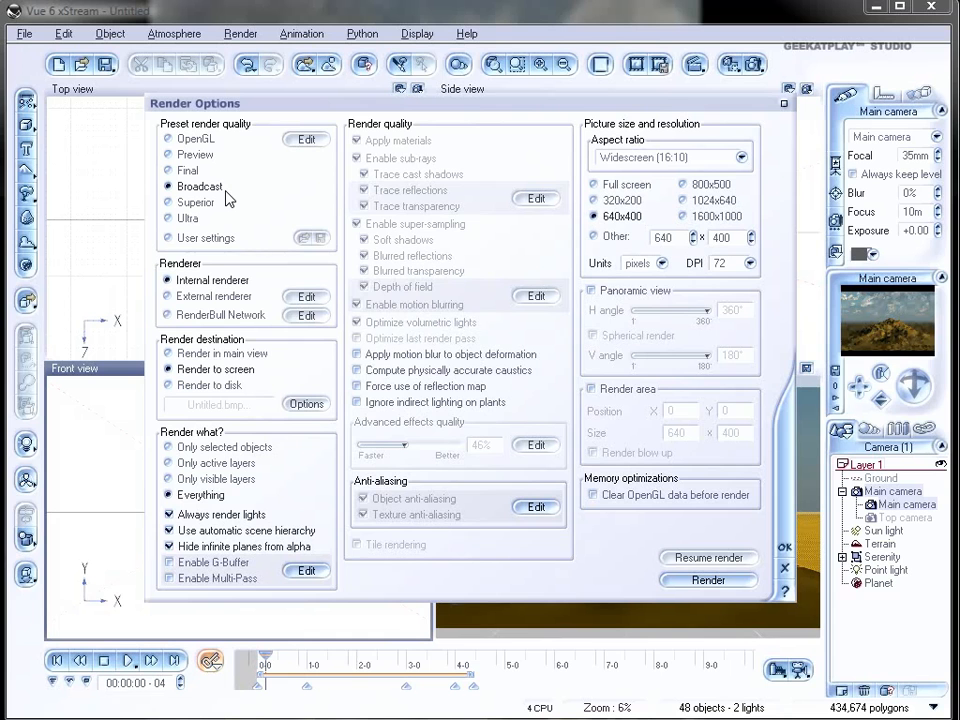
click(784, 547)
Open the animation render options and name the colour channel output file planet.avi.
click(801, 670)
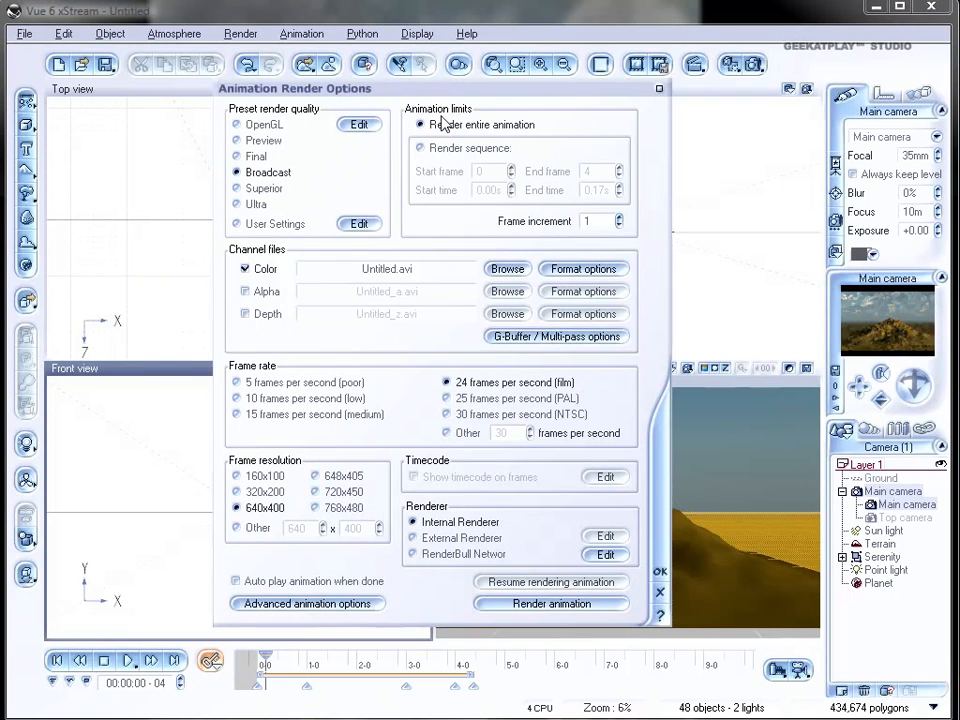
drag(443, 104, 451, 116)
double_click(401, 290)
drag(407, 287, 183, 263)
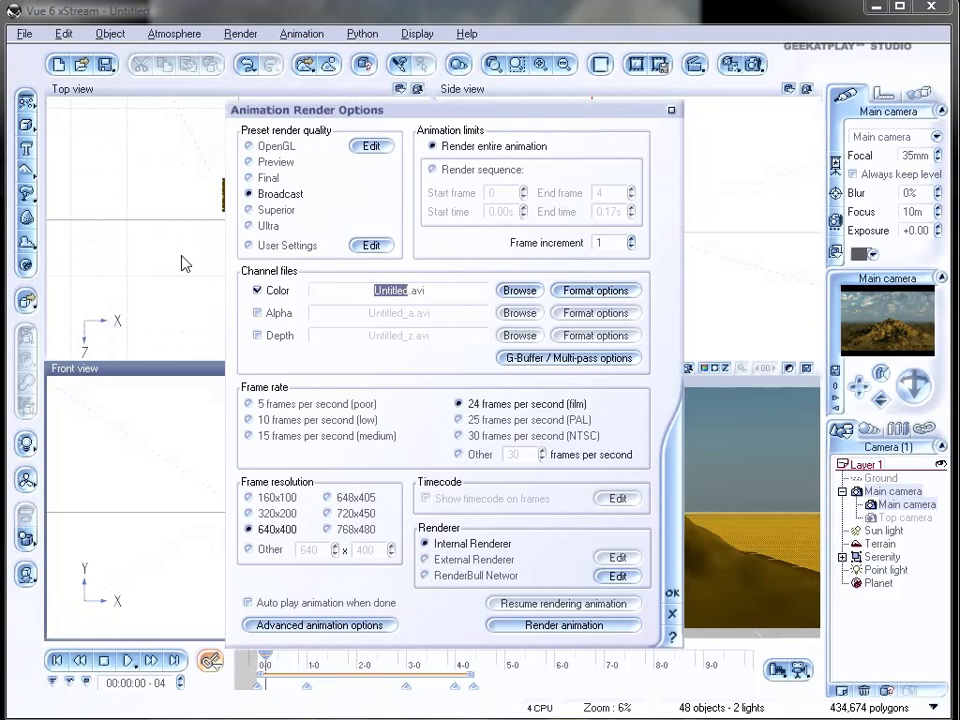
text(planet)
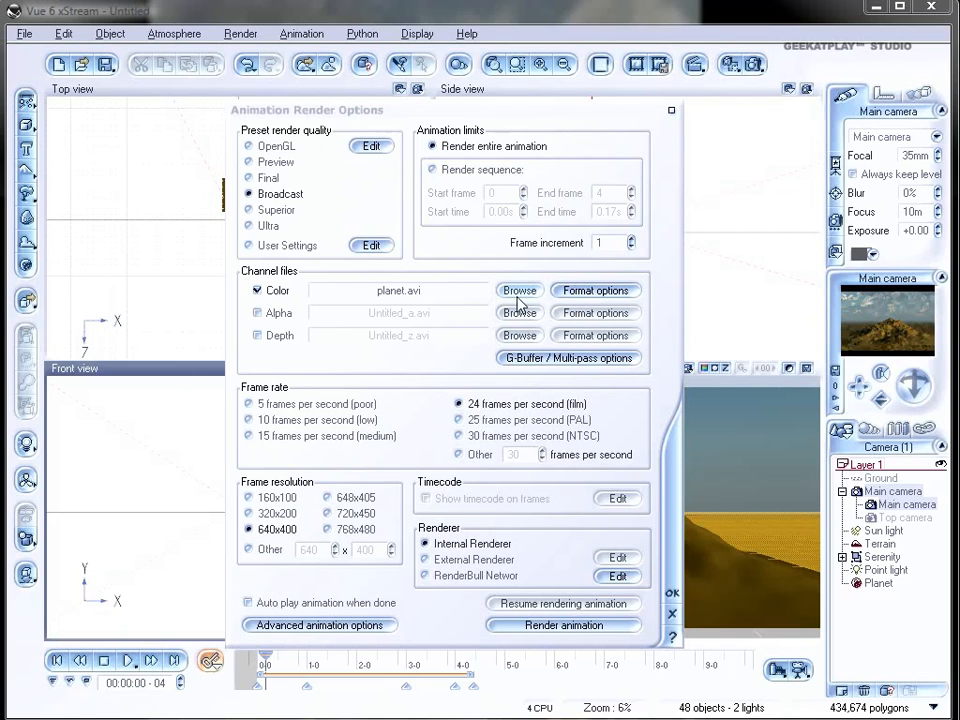
Connect to the render node cow01 through Remote Desktop, inspect its system tray for the render client and close the session.
key(super)
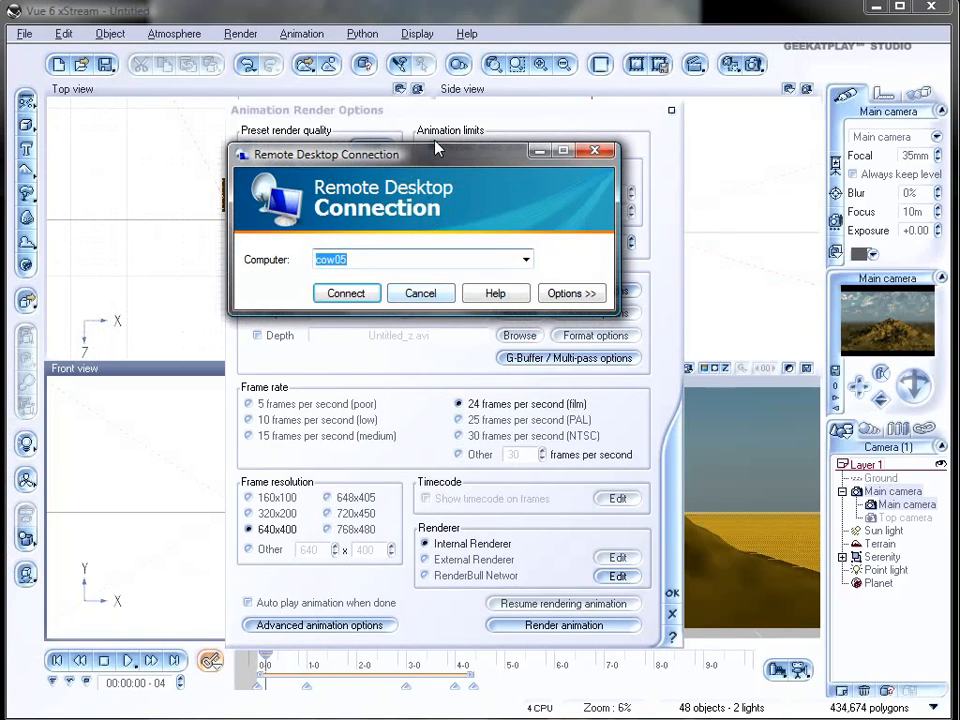
drag(435, 151, 532, 225)
click(622, 333)
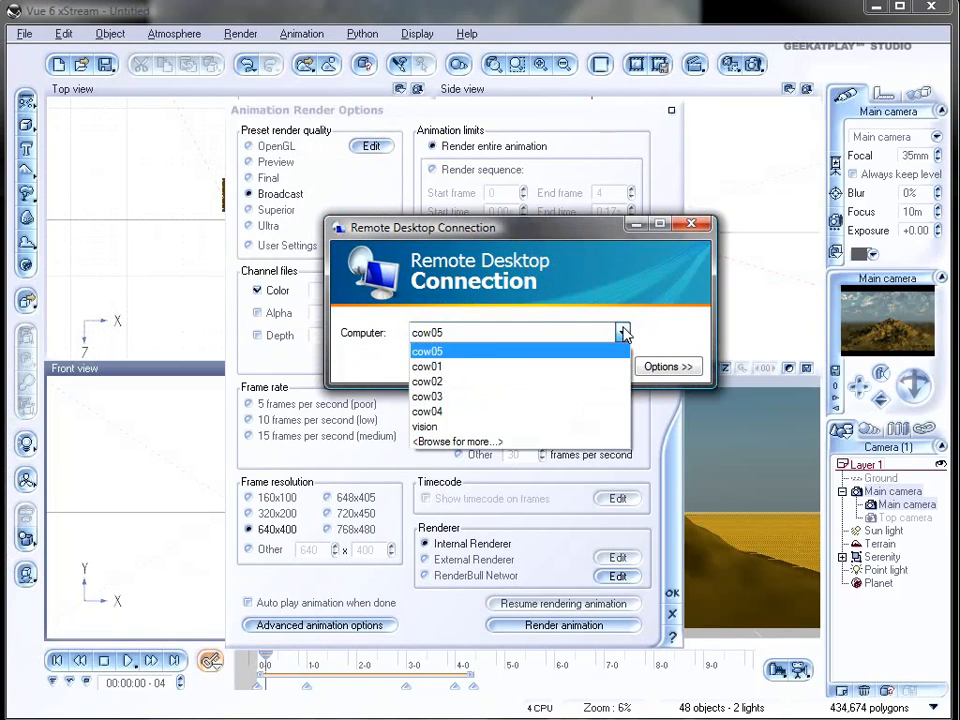
click(478, 367)
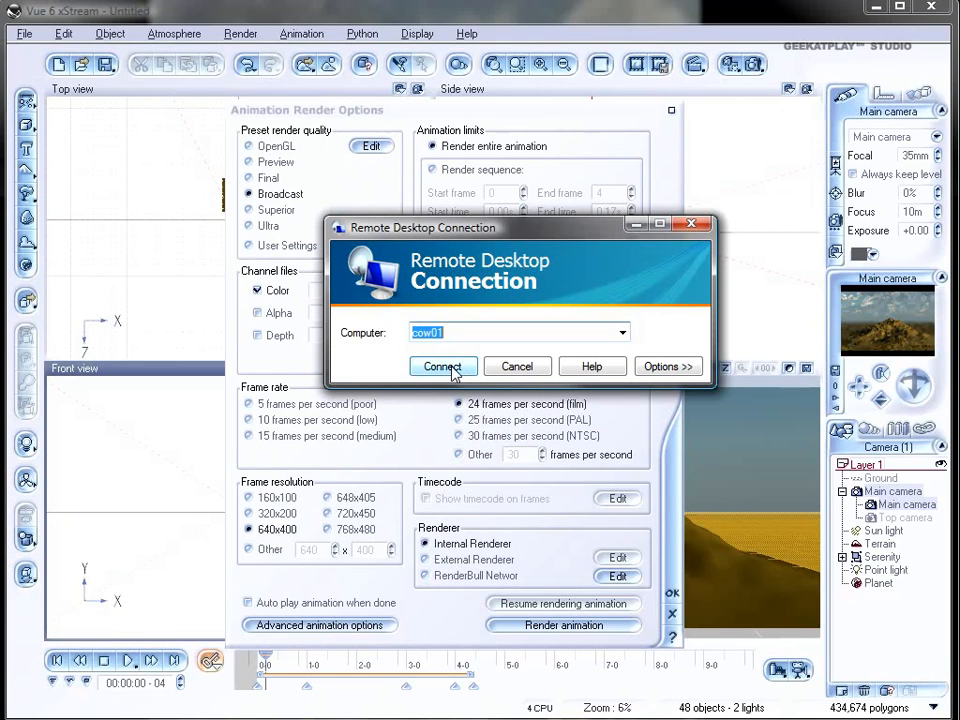
click(443, 367)
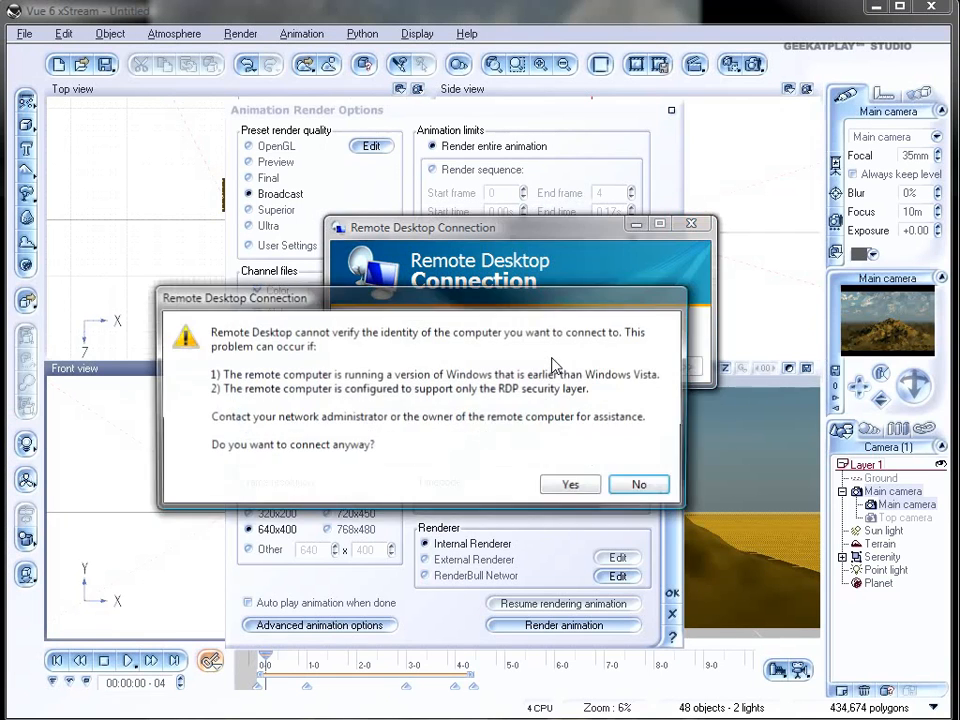
click(579, 489)
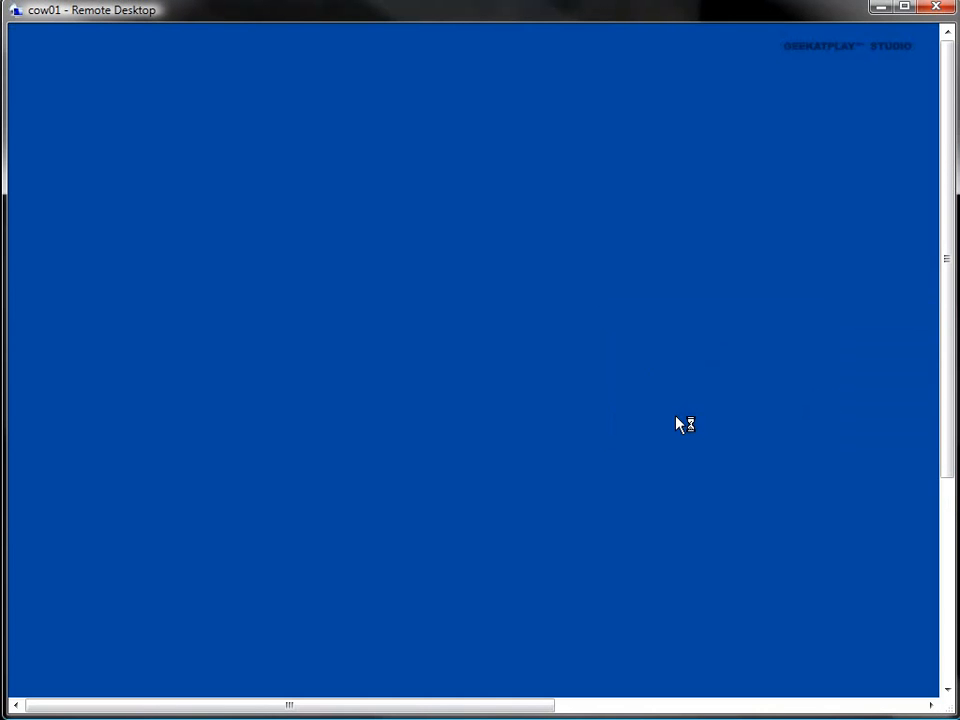
drag(954, 343, 952, 547)
drag(537, 706, 905, 706)
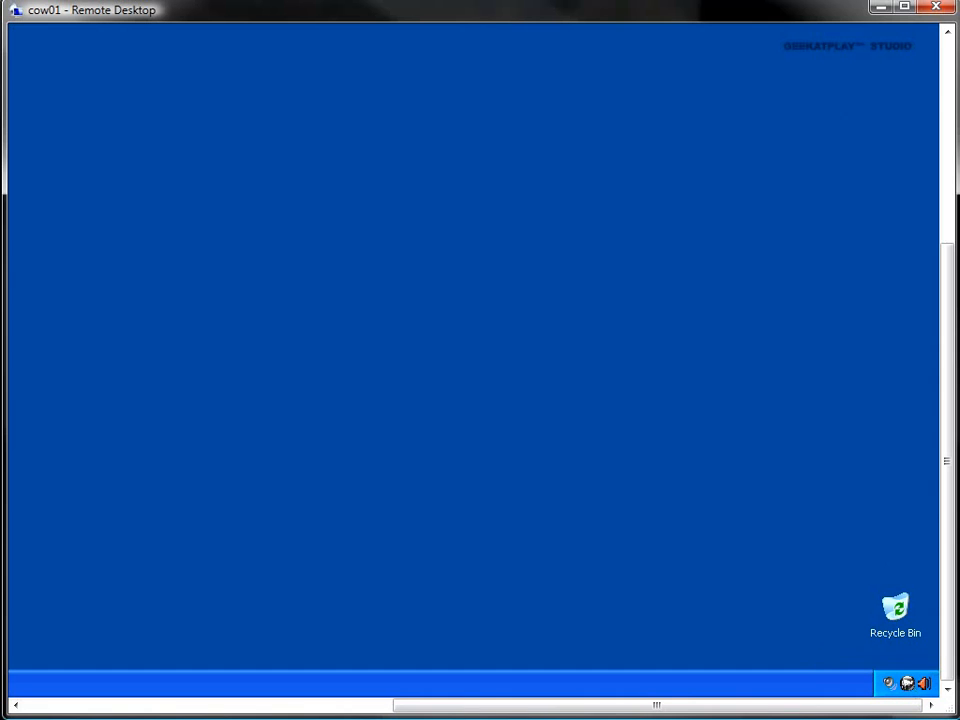
click(936, 7)
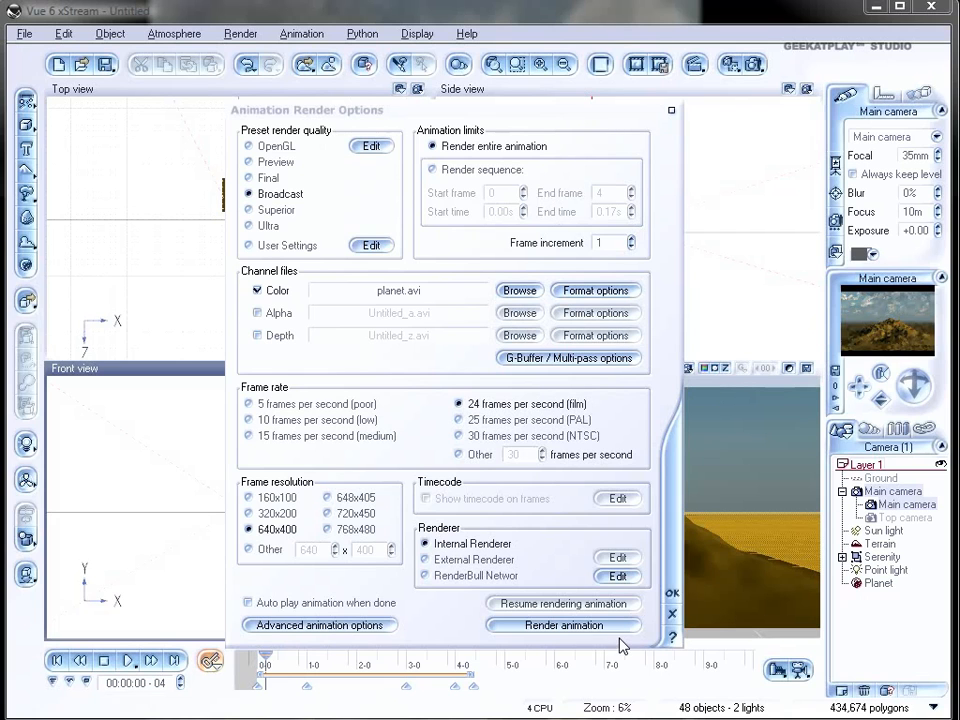
Choose the External Renderer with the HyperVue Network Manager, check its list of render nodes and accept the external rendering options.
click(460, 560)
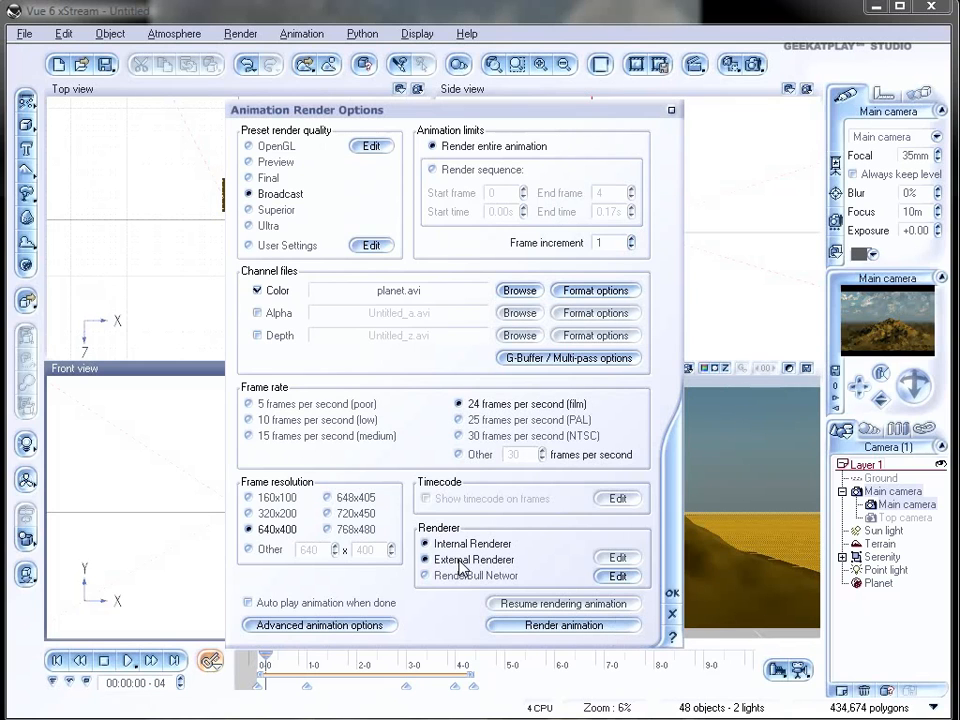
click(620, 560)
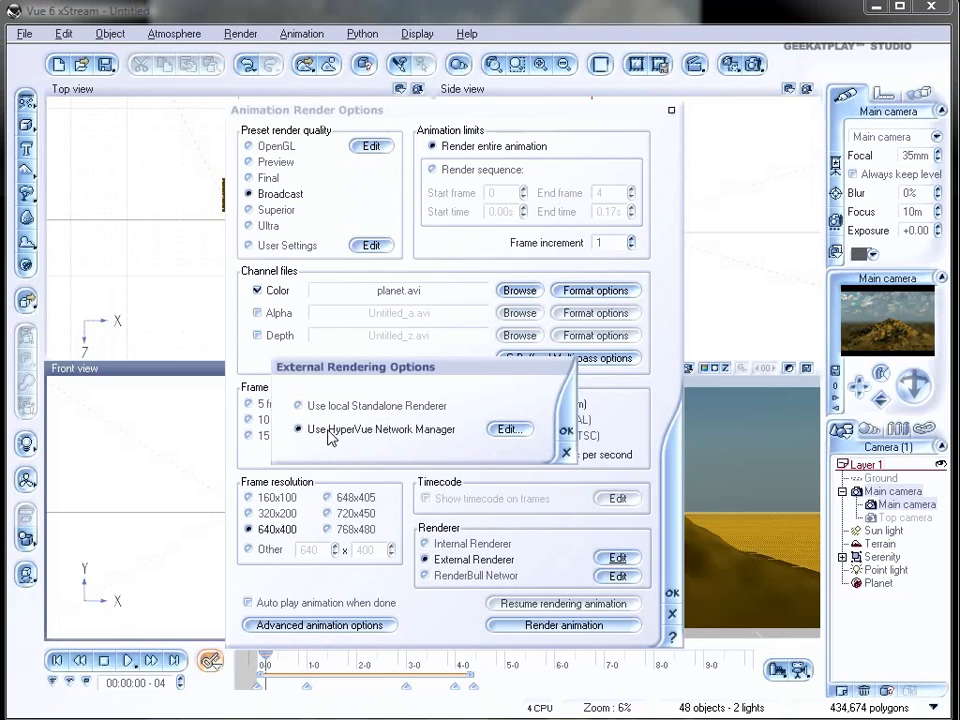
click(515, 436)
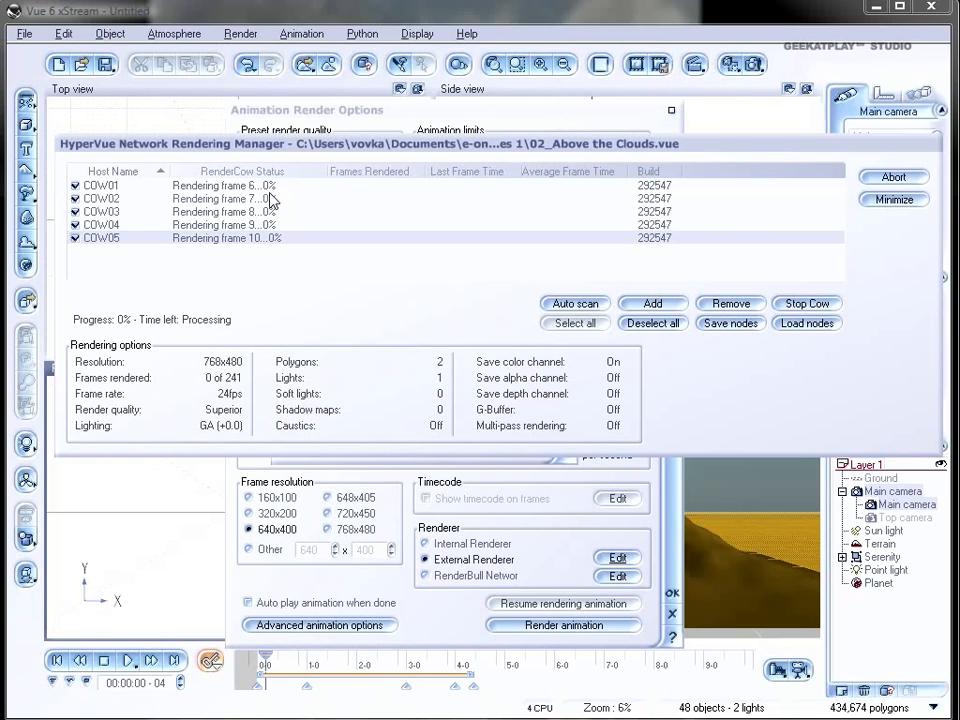
drag(796, 143, 959, 143)
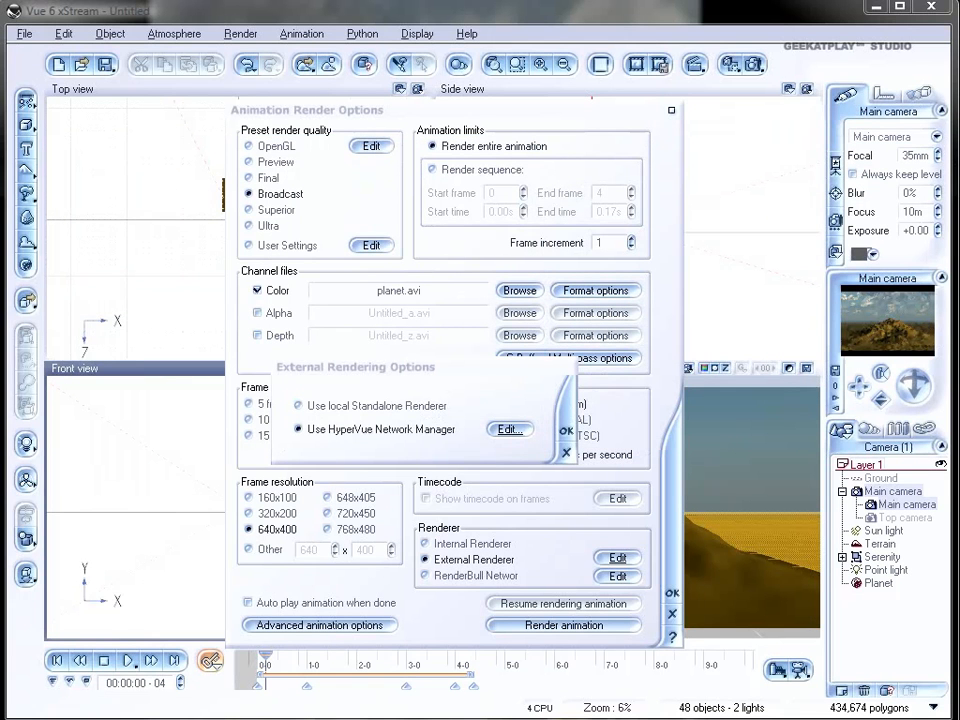
click(562, 431)
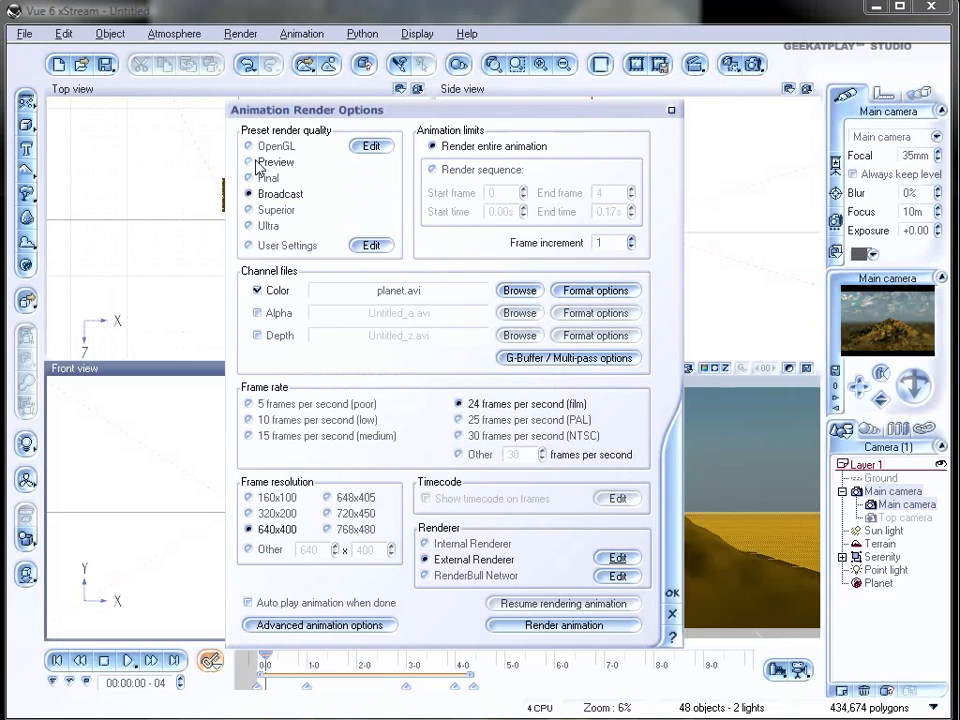
Decline overwriting planet.avi, rename the colour output file planet2.avi and start the network render of the animation.
click(578, 630)
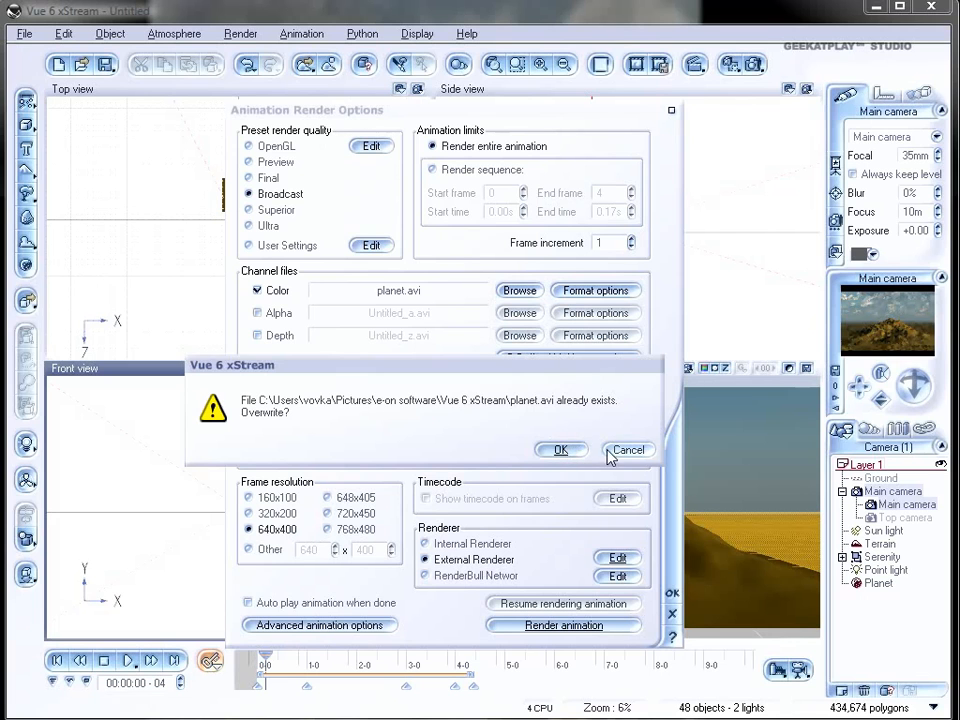
click(610, 450)
double_click(398, 293)
click(407, 291)
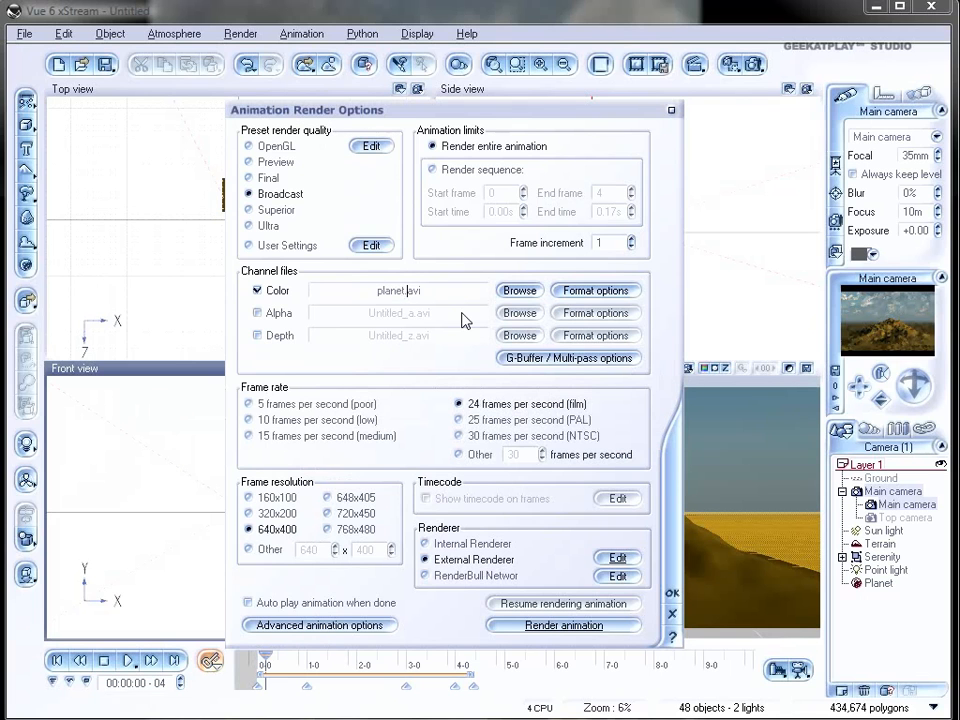
text(2)
click(564, 625)
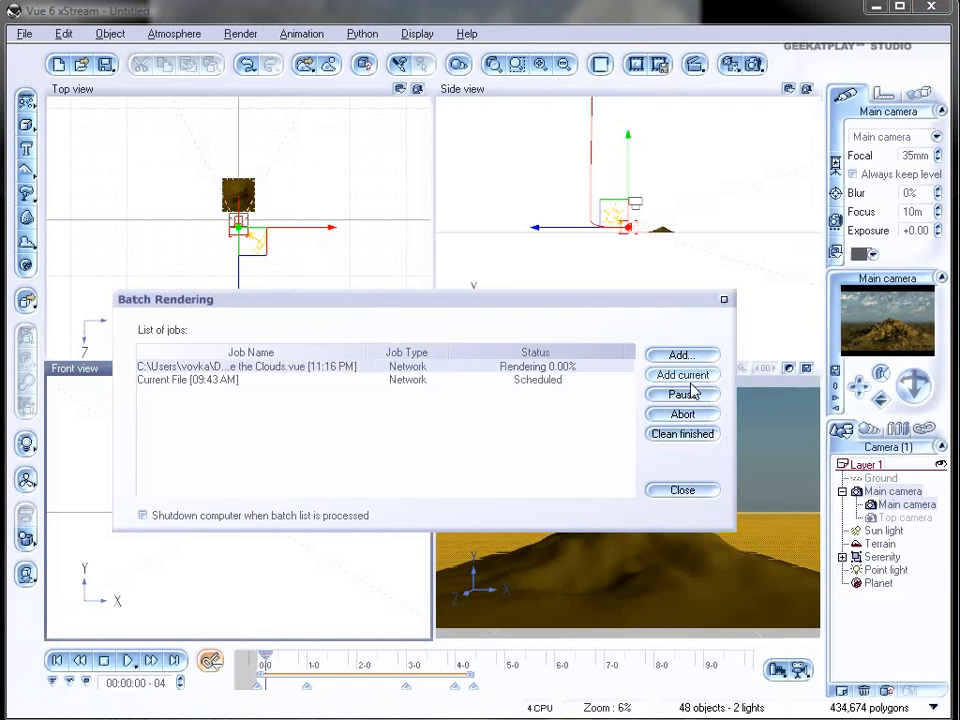
Abort the running Above the Clouds job in the batch rendering list and check the status of the planet.vue job.
click(683, 414)
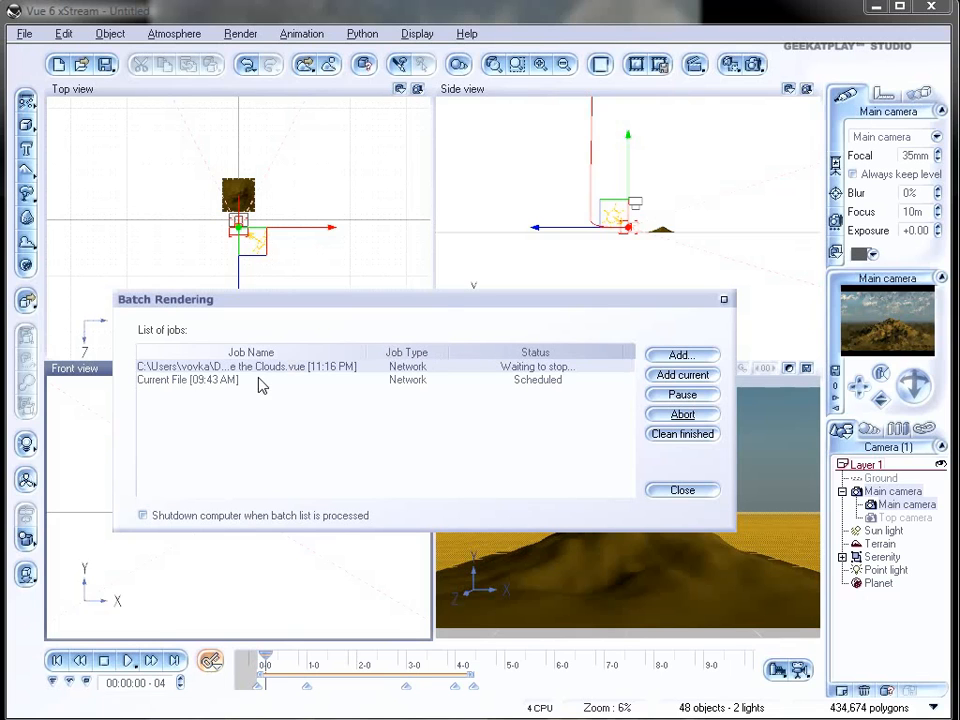
drag(435, 303, 959, 325)
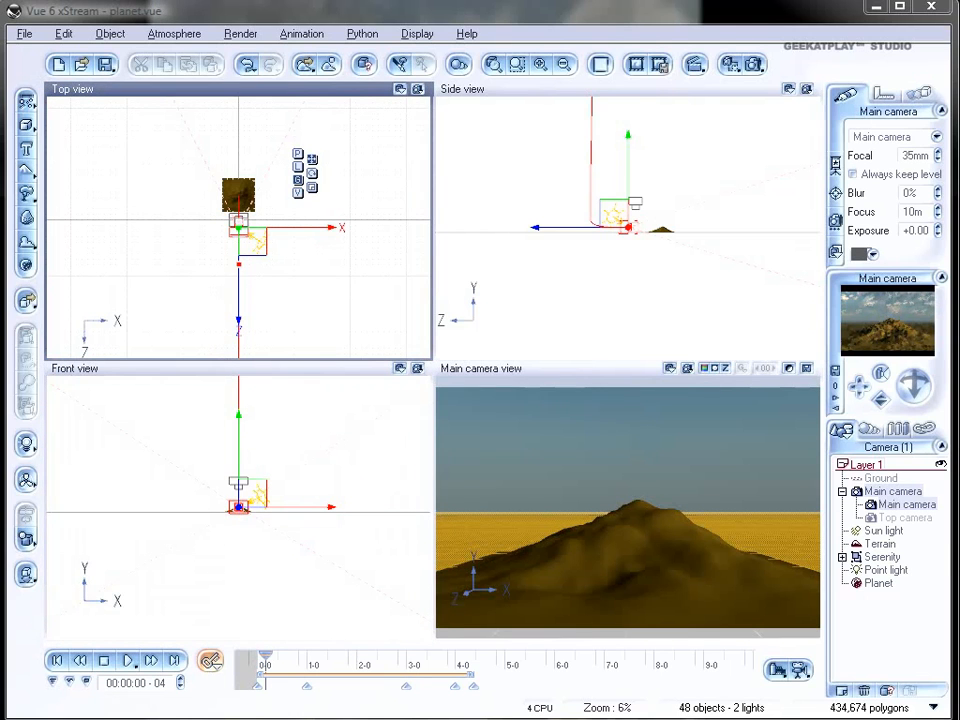
drag(959, 312, 422, 297)
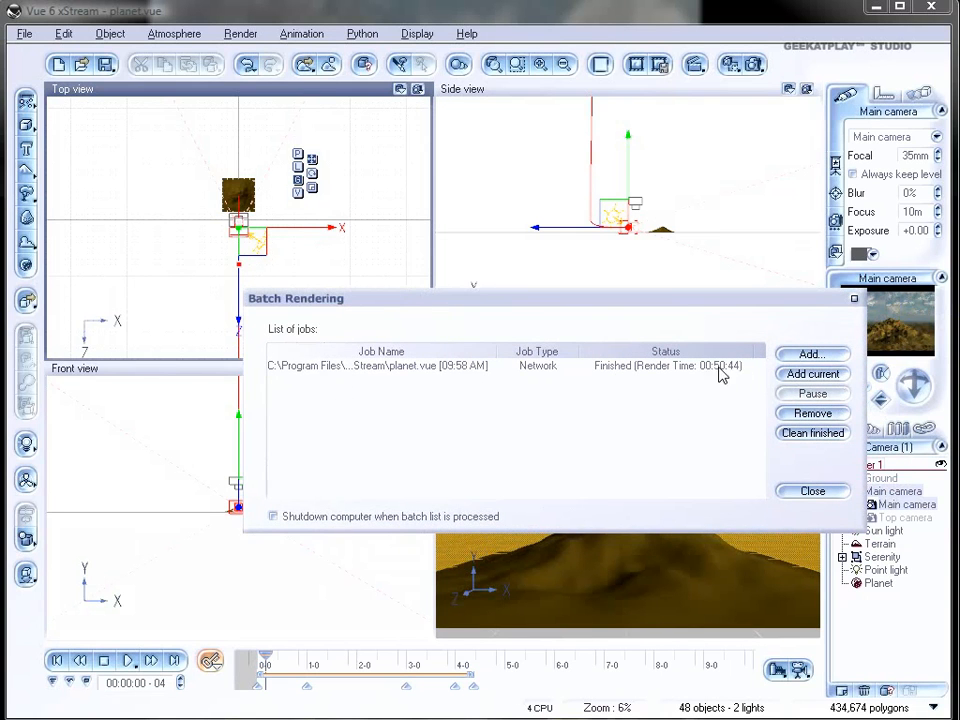
drag(675, 310, 959, 250)
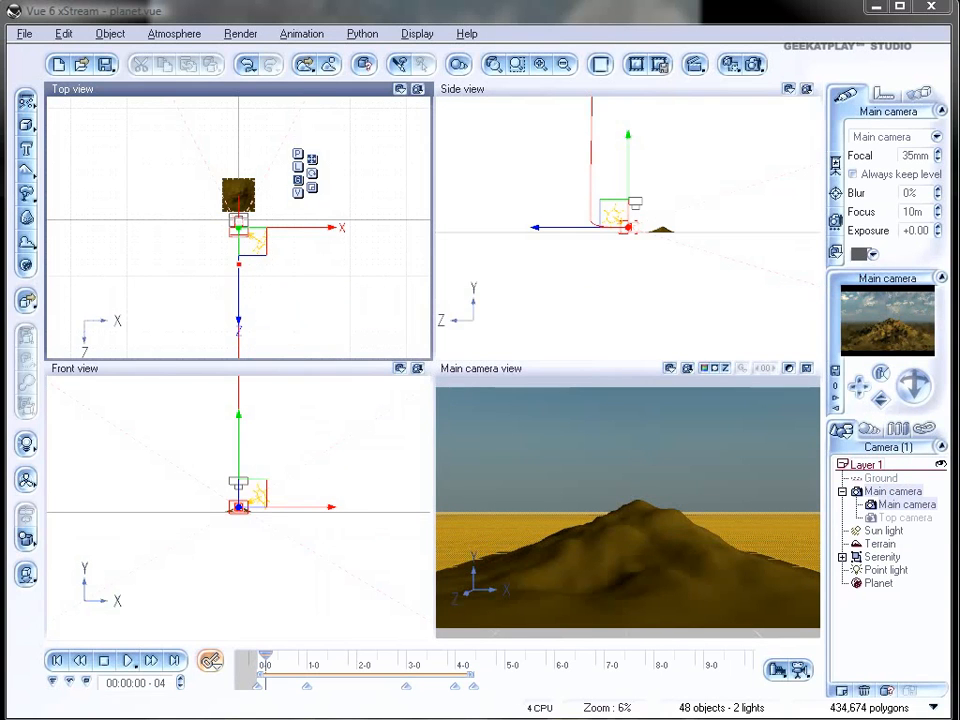
Play the rendered planet2 video in Windows Media Player, scrubbing to its end to examine the ship in front of the moon.
drag(959, 195, 684, 176)
drag(808, 560, 191, 562)
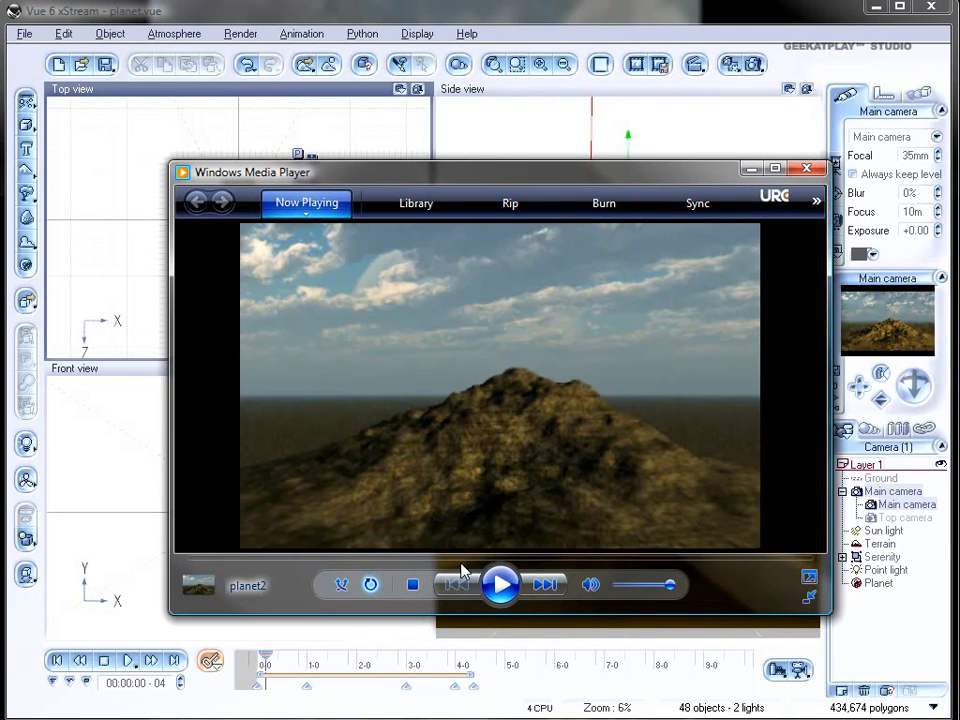
click(505, 587)
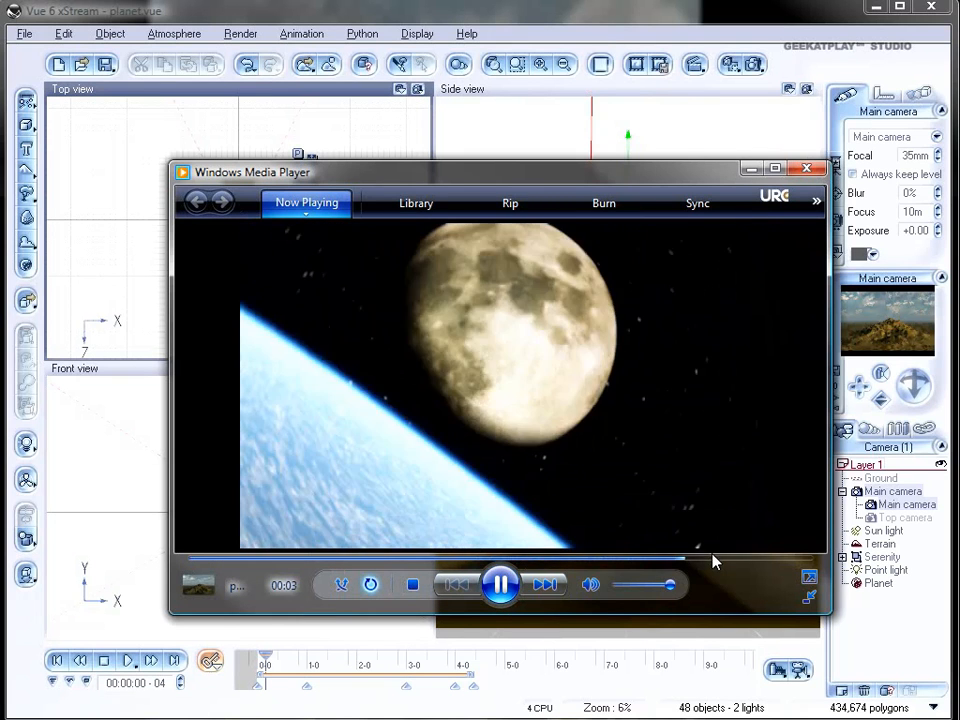
click(500, 587)
drag(656, 562, 812, 570)
click(500, 586)
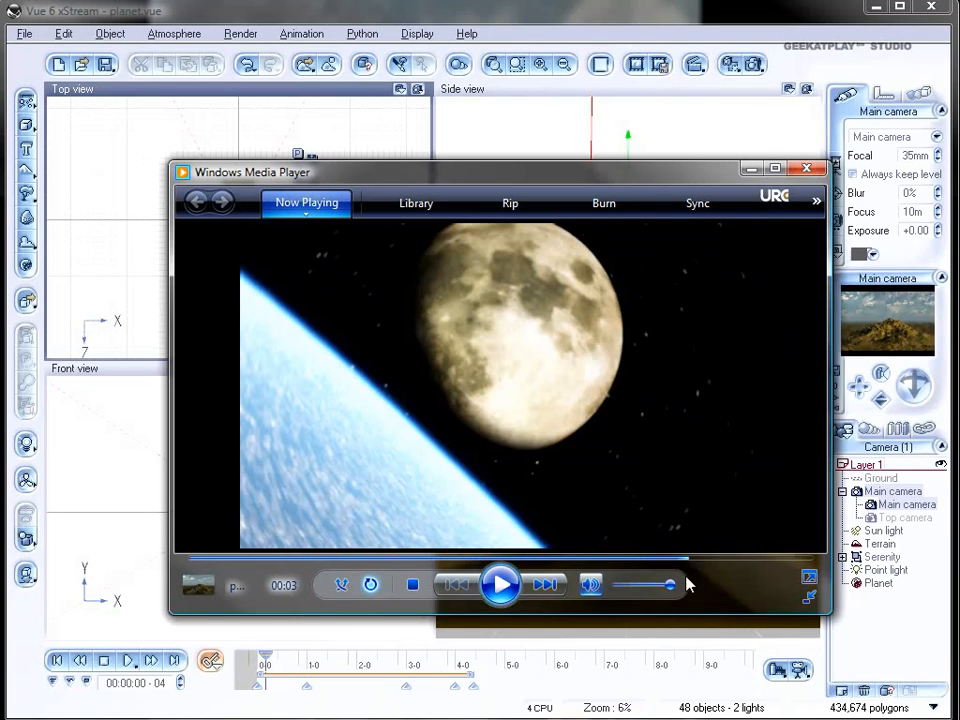
click(808, 560)
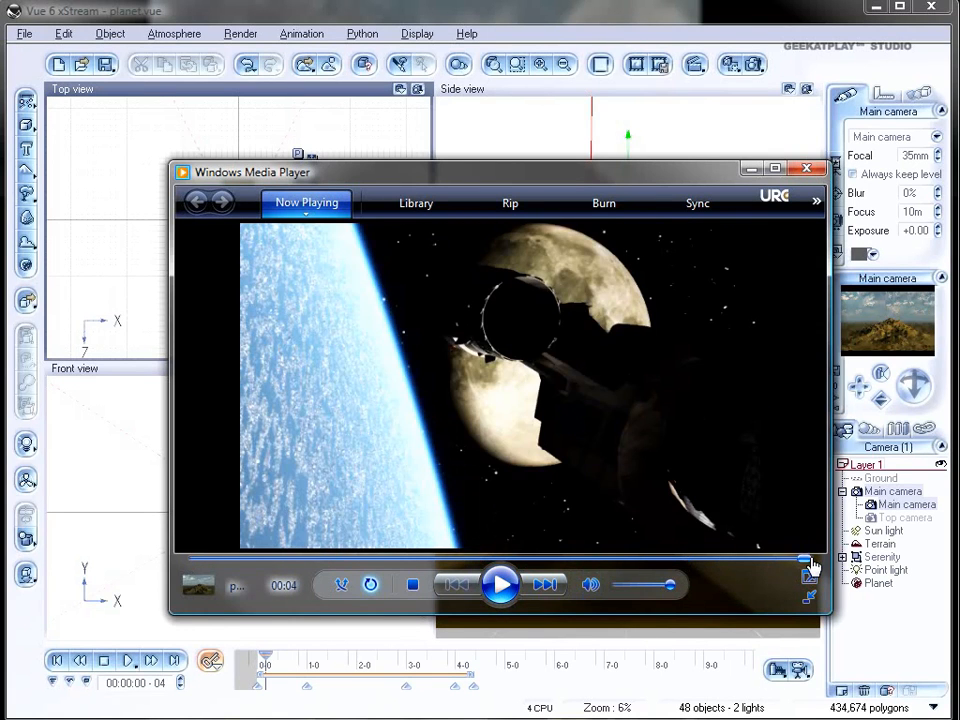